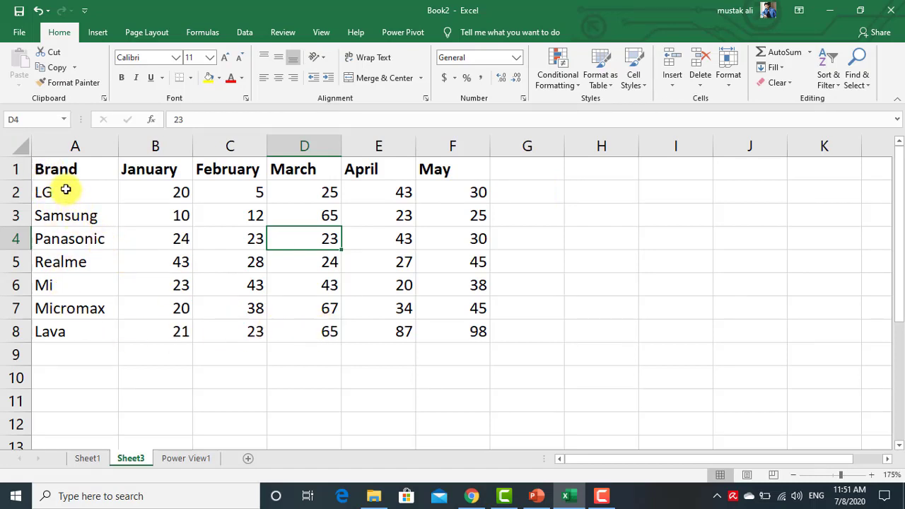
Select the brand names column, then step across the month header cells.
{"action": "left_click_drag", "start_coordinate": [63, 167], "coordinate": [64, 328]}
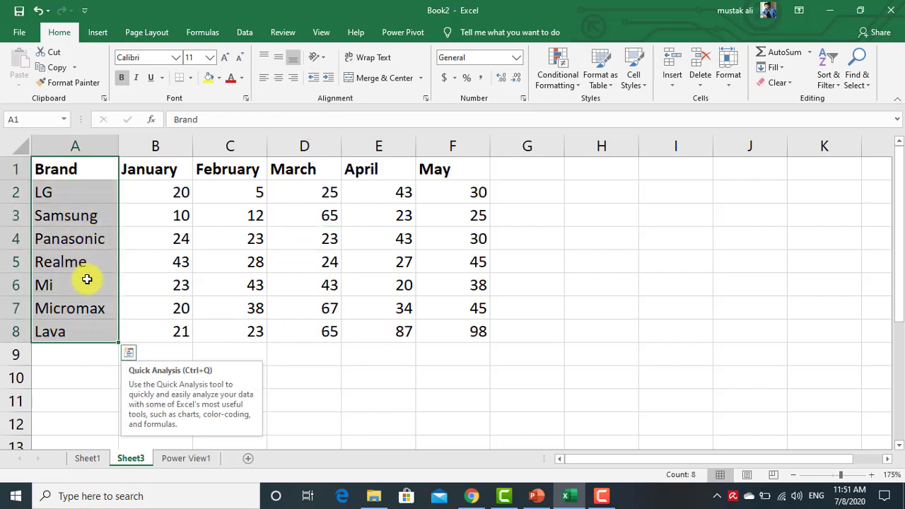
{"action": "left_click", "coordinate": [160, 171]}
{"action": "left_click", "coordinate": [229, 167]}
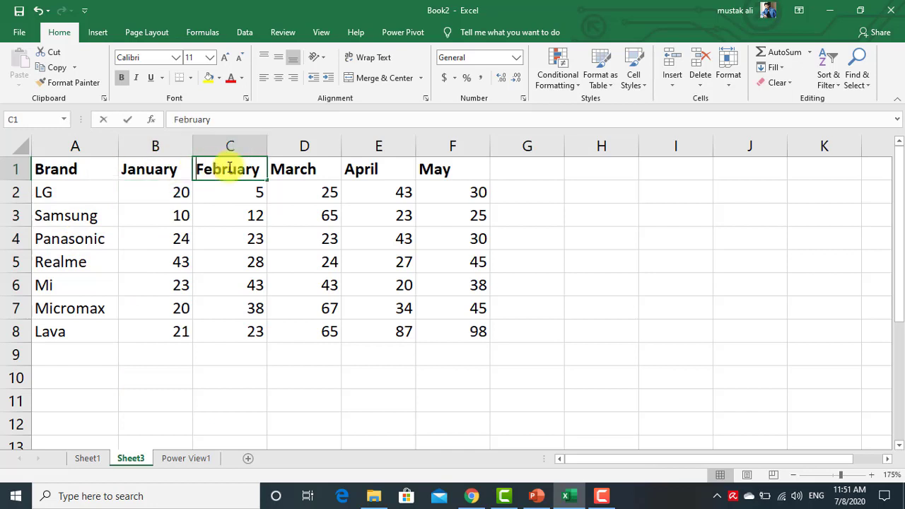
{"action": "left_click", "coordinate": [304, 167]}
{"action": "left_click", "coordinate": [400, 170]}
{"action": "left_click", "coordinate": [428, 169]}
{"action": "left_click", "coordinate": [372, 241]}
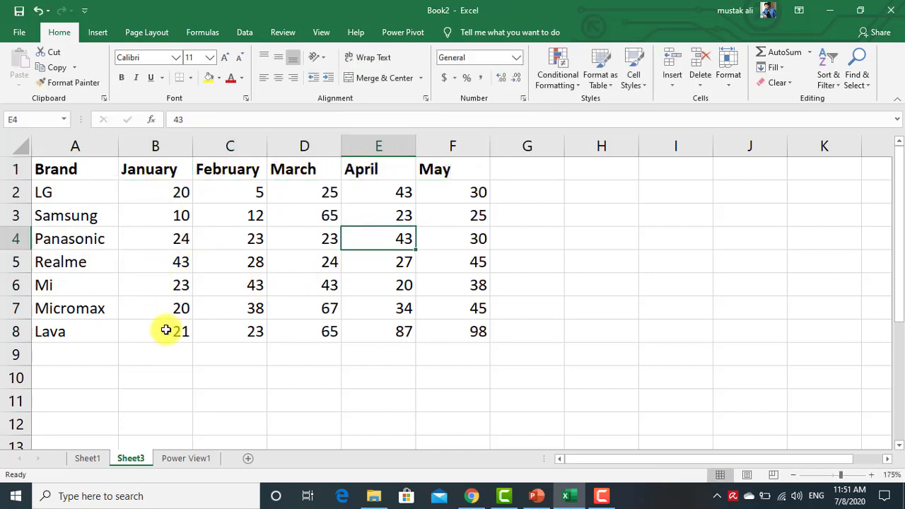
Insert a blank row above the headers and add a bold 'Sales Report' title merged across B1:F1.
{"action": "right_click", "coordinate": [16, 167]}
{"action": "left_click", "coordinate": [49, 259]}
{"action": "left_click", "coordinate": [182, 259]}
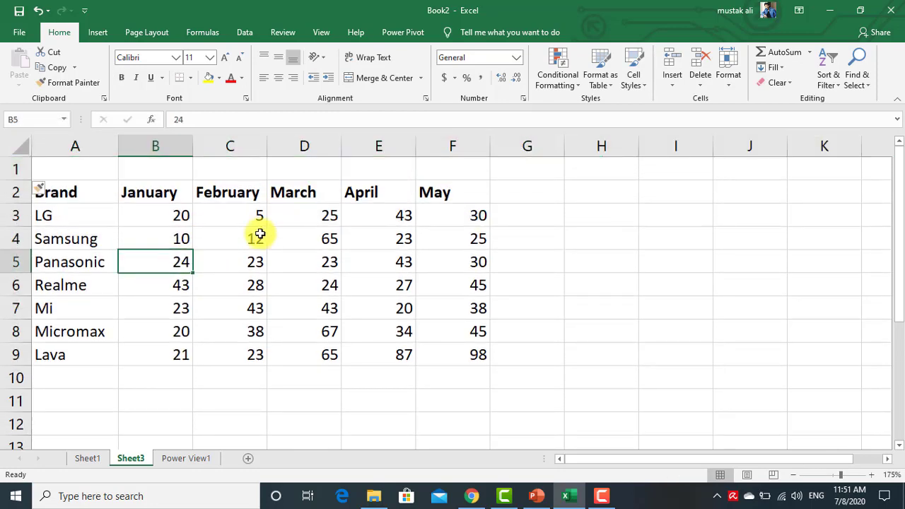
{"action": "left_click", "coordinate": [183, 174]}
{"action": "left_click_drag", "start_coordinate": [227, 172], "coordinate": [460, 177]}
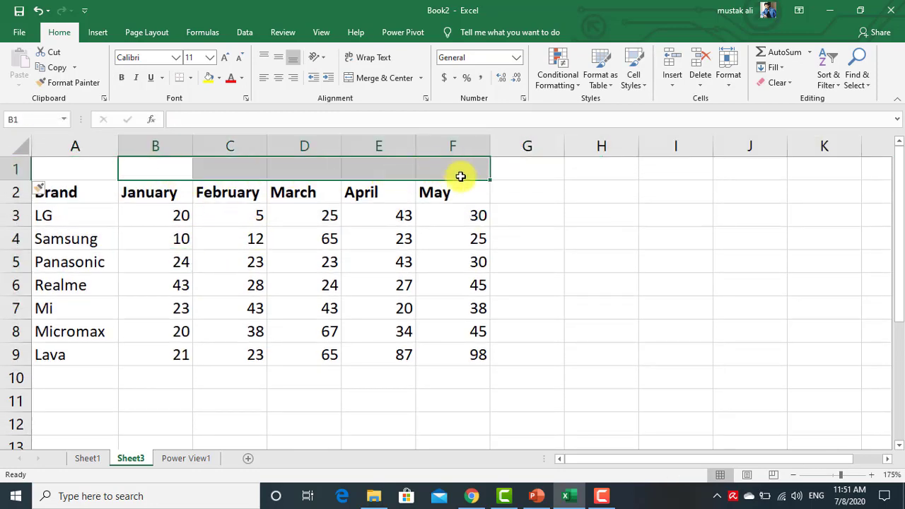
{"action": "left_click", "coordinate": [379, 90]}
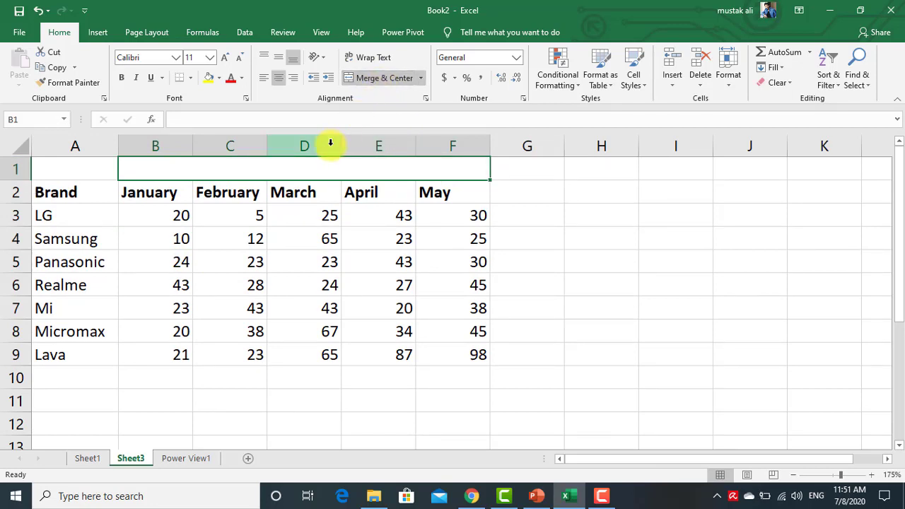
{"action": "type", "text": "Sal"}
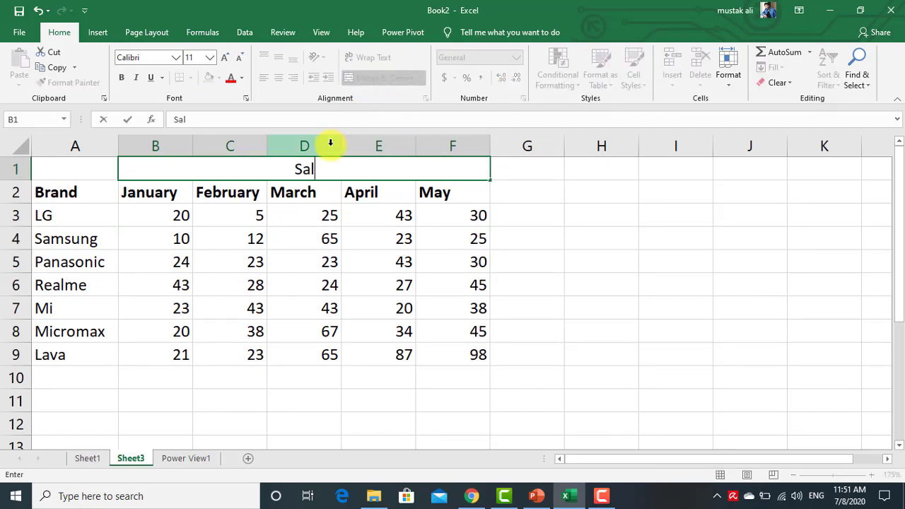
{"action": "type", "text": "es "}
{"action": "type", "text": "Repo"}
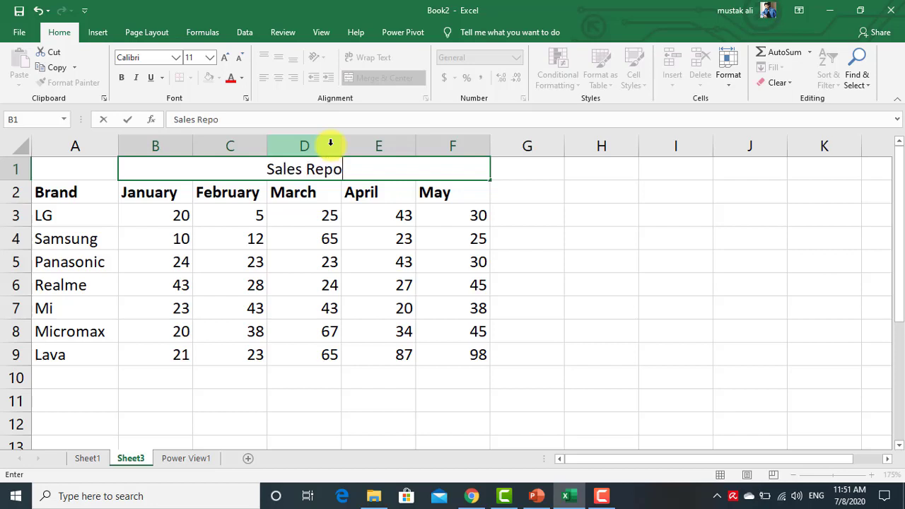
{"action": "type", "text": "rt"}
{"action": "key", "text": "Return"}
{"action": "key", "text": "Up"}
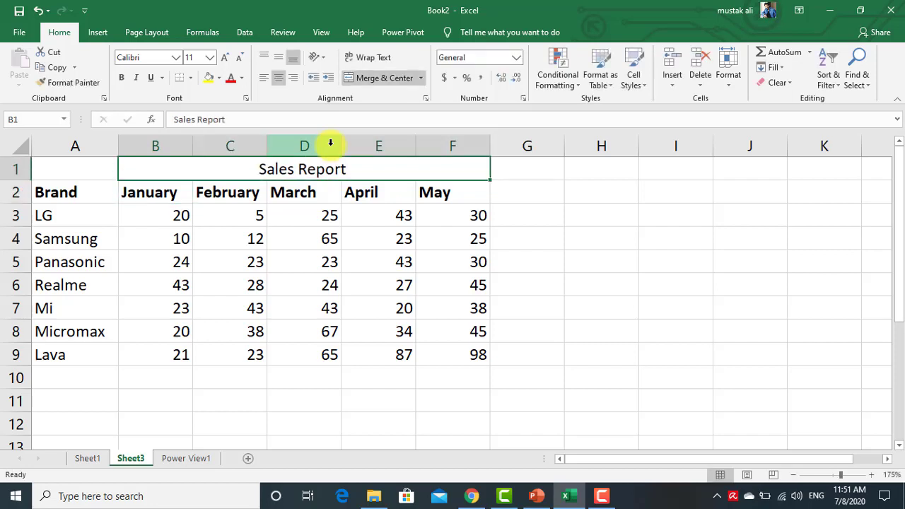
{"action": "left_click", "coordinate": [121, 78]}
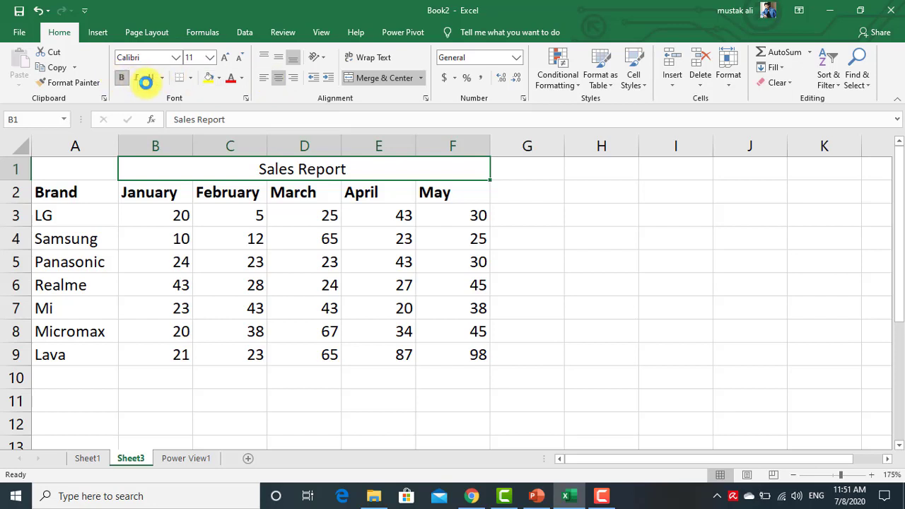
{"action": "left_click", "coordinate": [309, 197]}
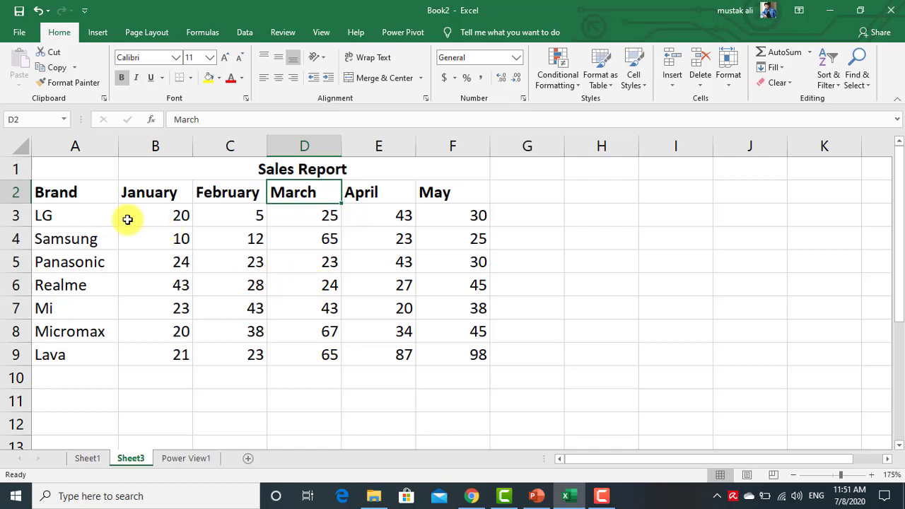
{"action": "left_click", "coordinate": [80, 219]}
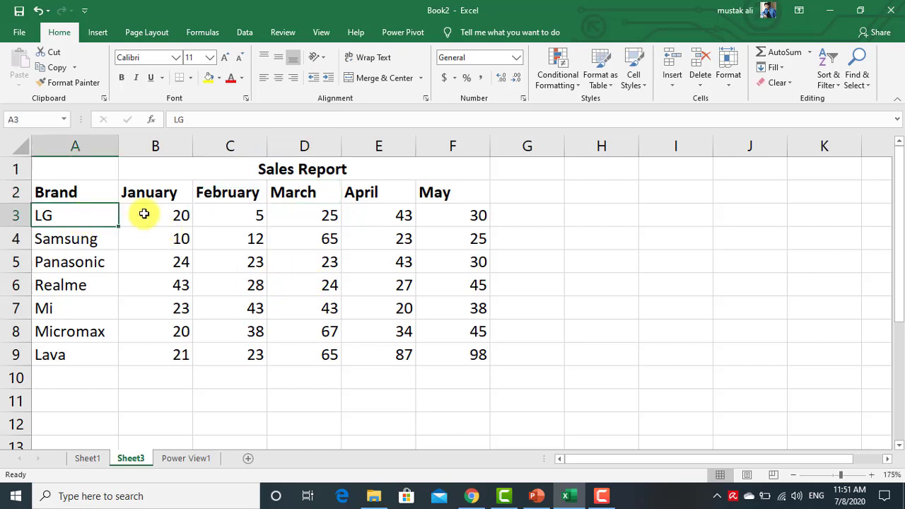
{"action": "left_click", "coordinate": [143, 214]}
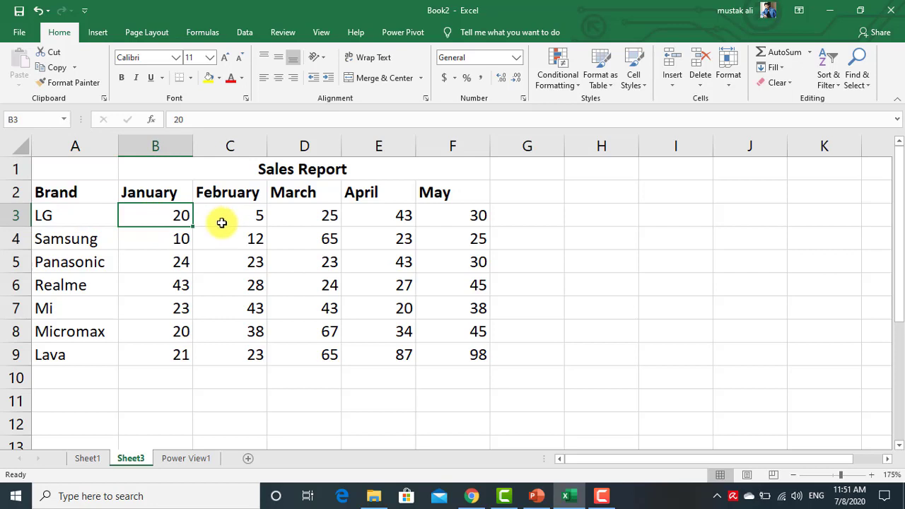
{"action": "left_click", "coordinate": [226, 217]}
{"action": "left_click", "coordinate": [290, 216]}
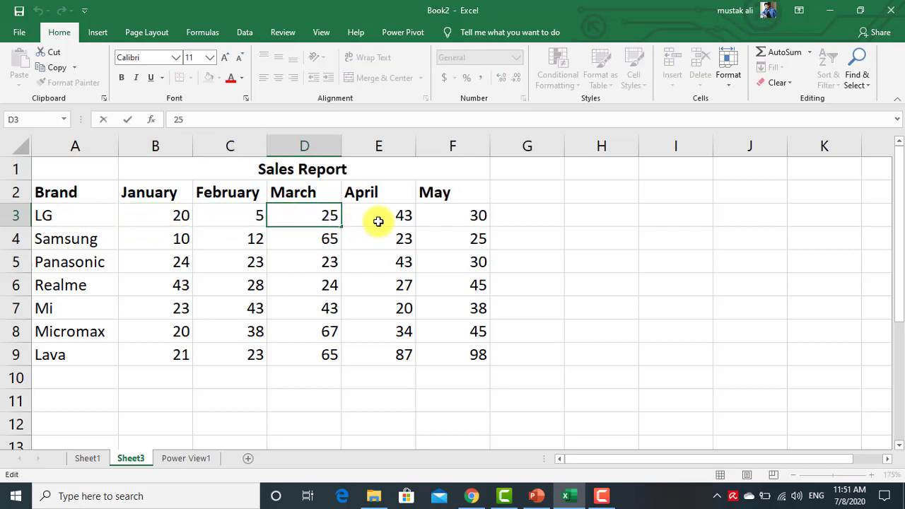
{"action": "left_click", "coordinate": [377, 220]}
{"action": "left_click", "coordinate": [447, 217]}
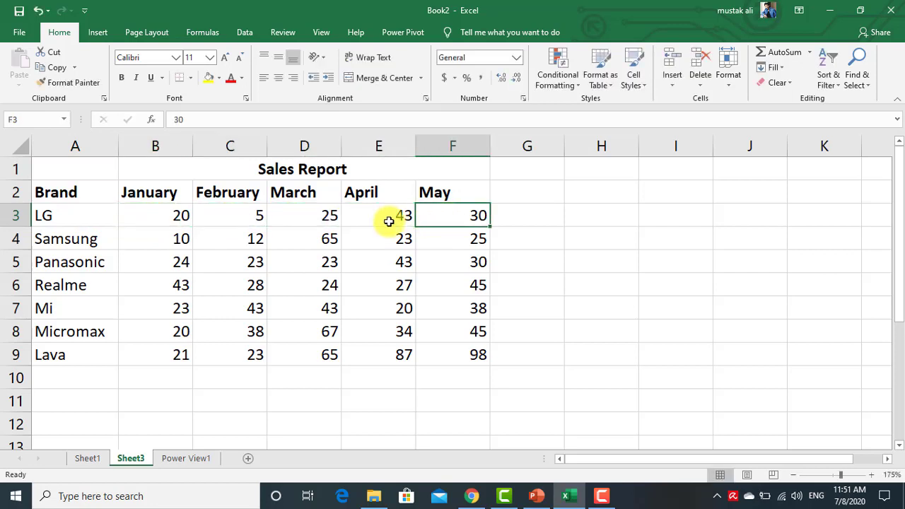
{"action": "left_click", "coordinate": [387, 216]}
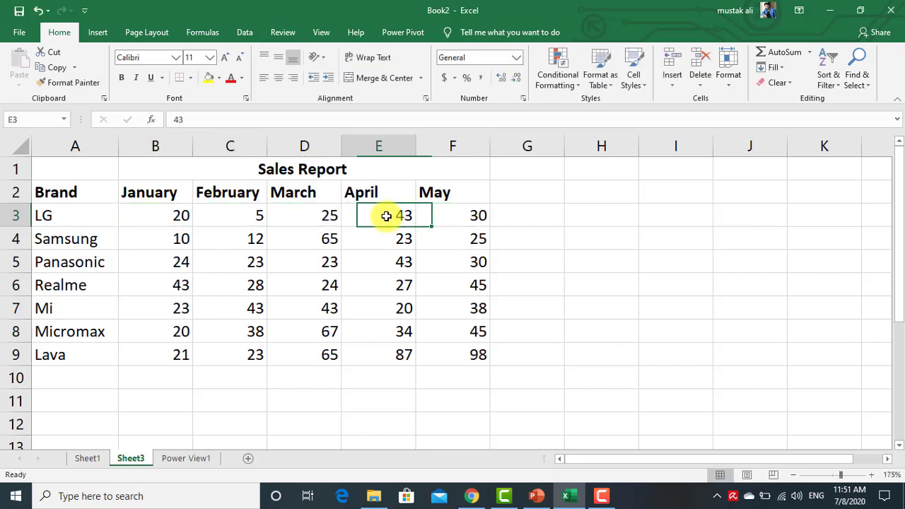
{"action": "left_click", "coordinate": [162, 241]}
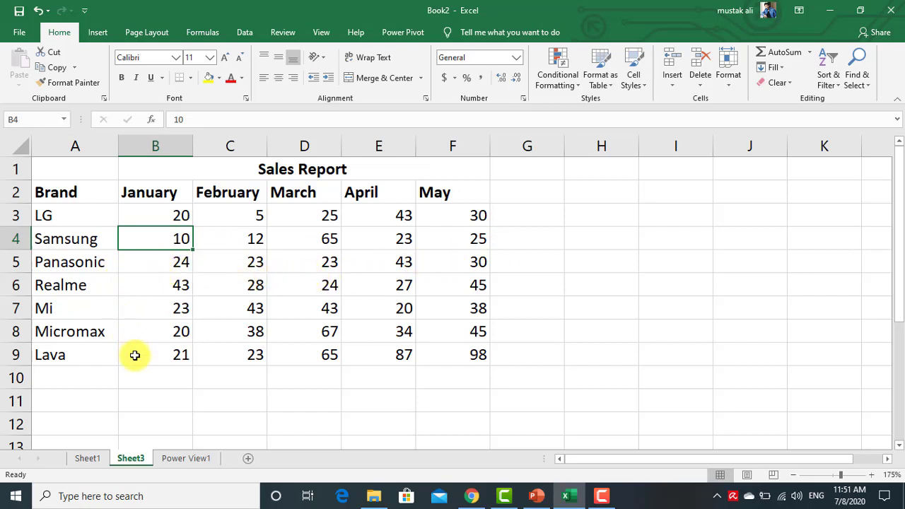
{"action": "mouse_move", "coordinate": [158, 218]}
{"action": "left_mouse_down"}
{"action": "mouse_move", "coordinate": [457, 341]}
{"action": "mouse_move", "coordinate": [455, 358]}
{"action": "left_mouse_up"}
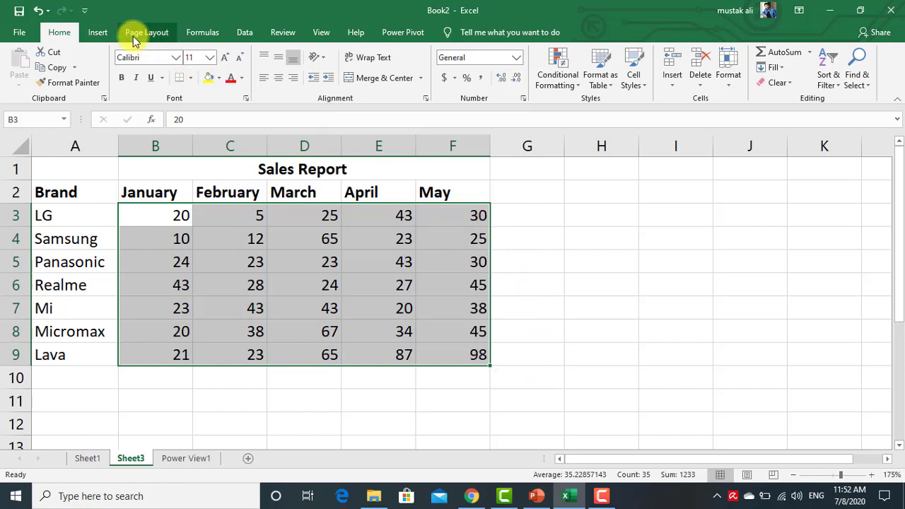
Show the Insert commands and select the empty cell G3 beside LG's figures.
{"action": "left_click", "coordinate": [97, 32]}
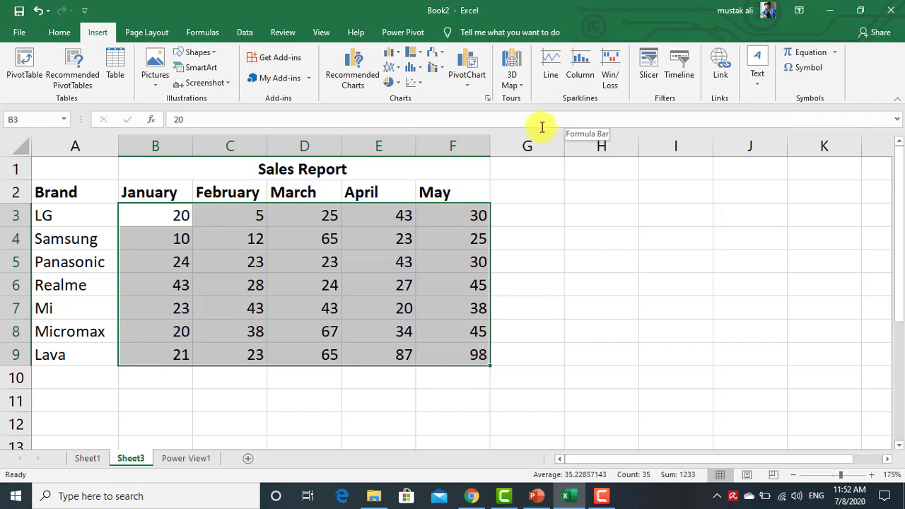
{"action": "left_click", "coordinate": [356, 221]}
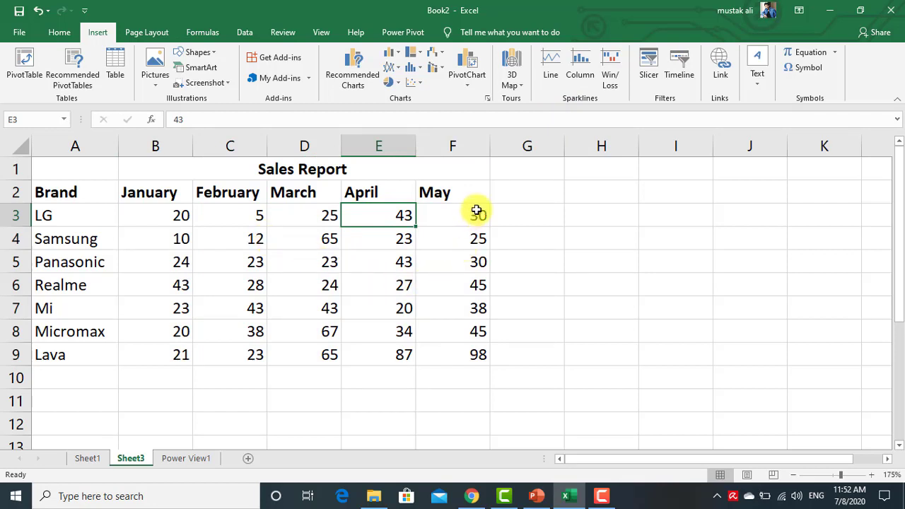
{"action": "left_click", "coordinate": [534, 214]}
{"action": "double_click", "coordinate": [533, 214]}
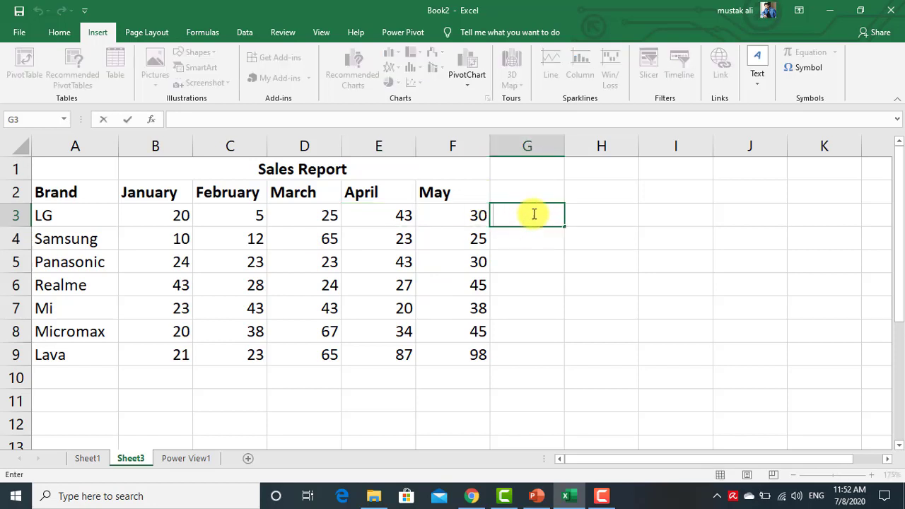
{"action": "key", "text": "Return"}
{"action": "left_click", "coordinate": [535, 211]}
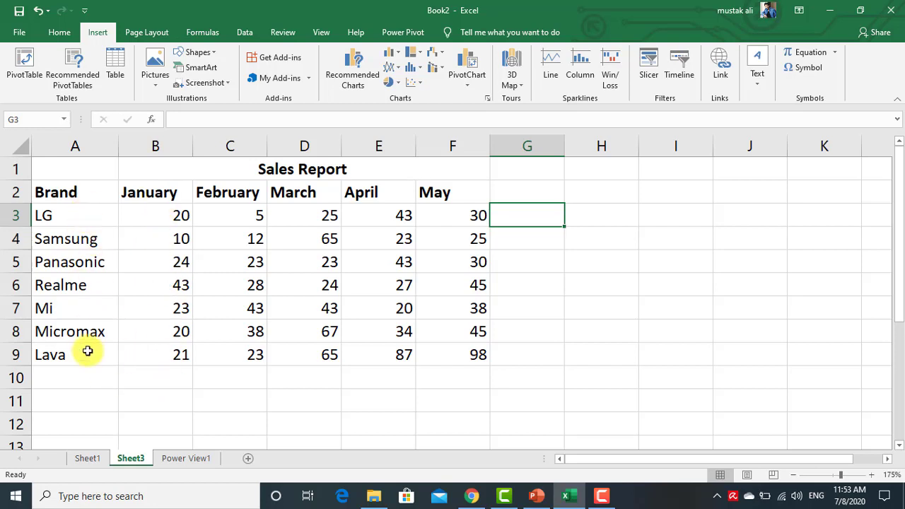
{"action": "left_click", "coordinate": [157, 389]}
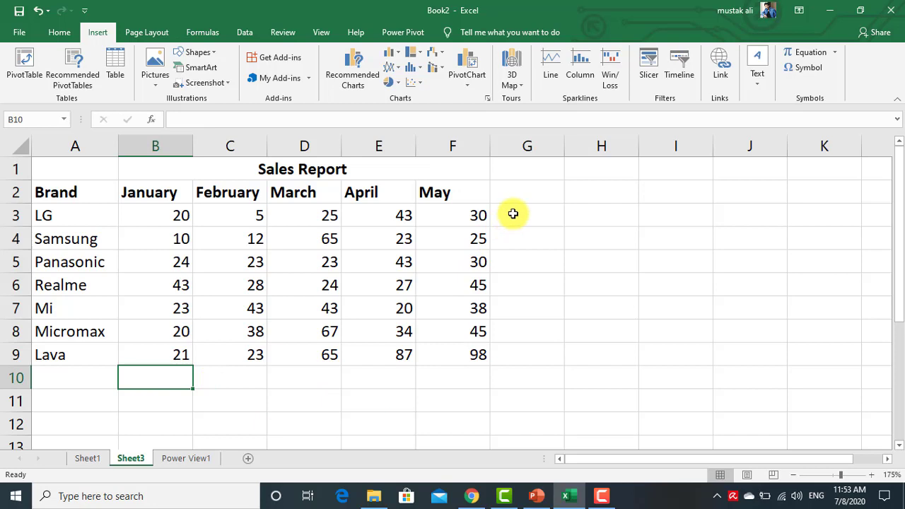
{"action": "left_click", "coordinate": [513, 214]}
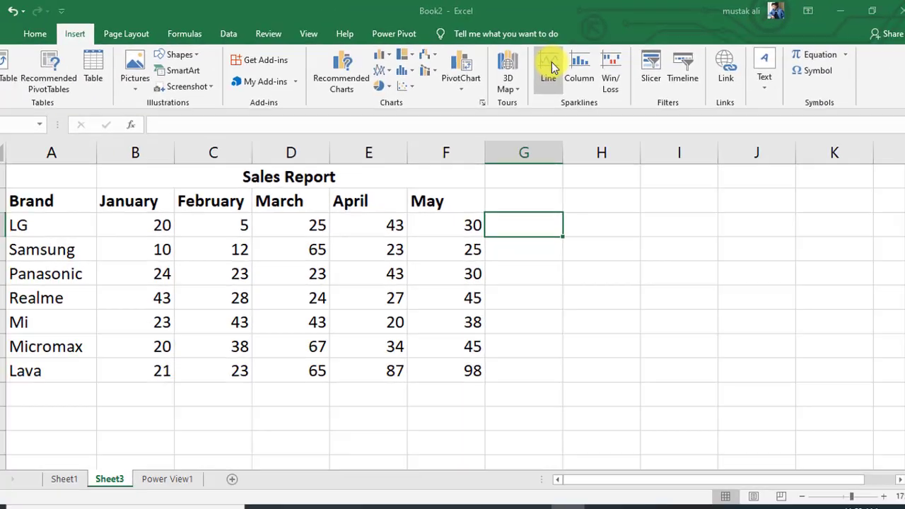
Create a line sparkline in G3 using LG's B3:F3 January–May sales as data.
{"action": "left_click", "coordinate": [551, 67]}
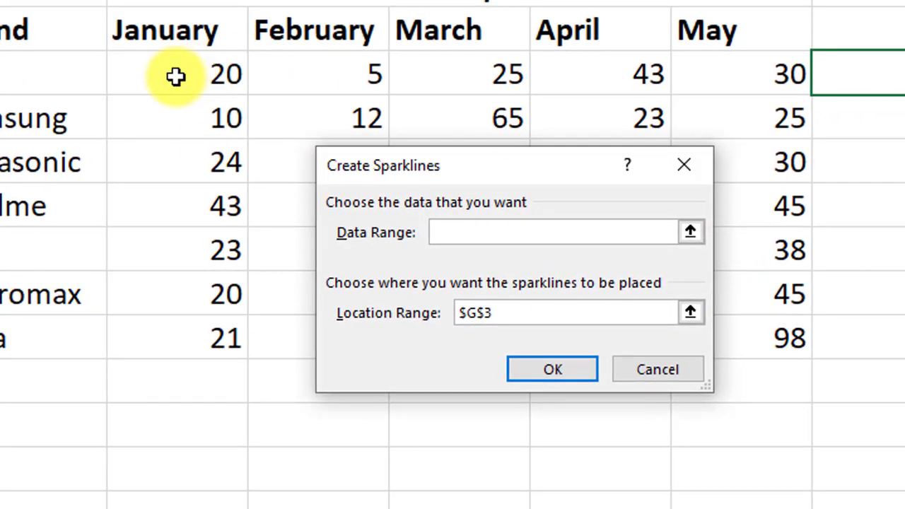
{"action": "left_click_drag", "start_coordinate": [177, 75], "coordinate": [714, 75]}
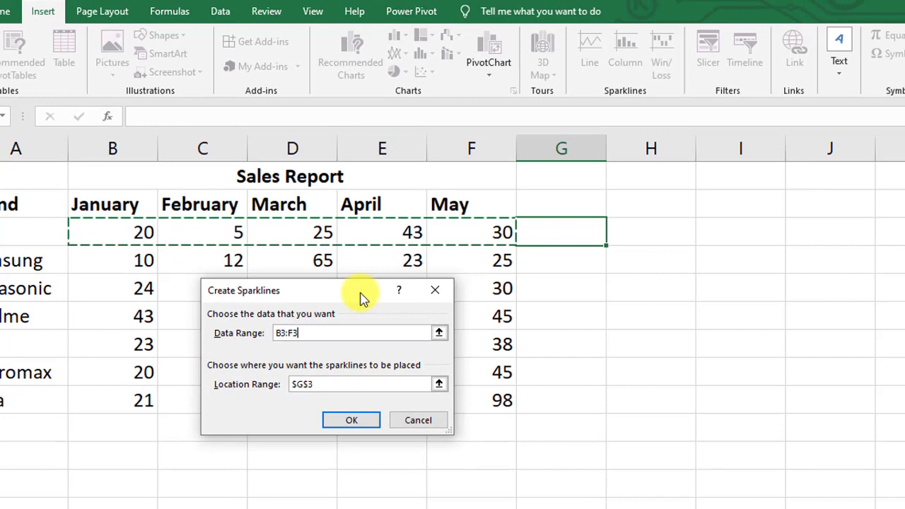
{"action": "left_click_drag", "start_coordinate": [362, 297], "coordinate": [361, 272]}
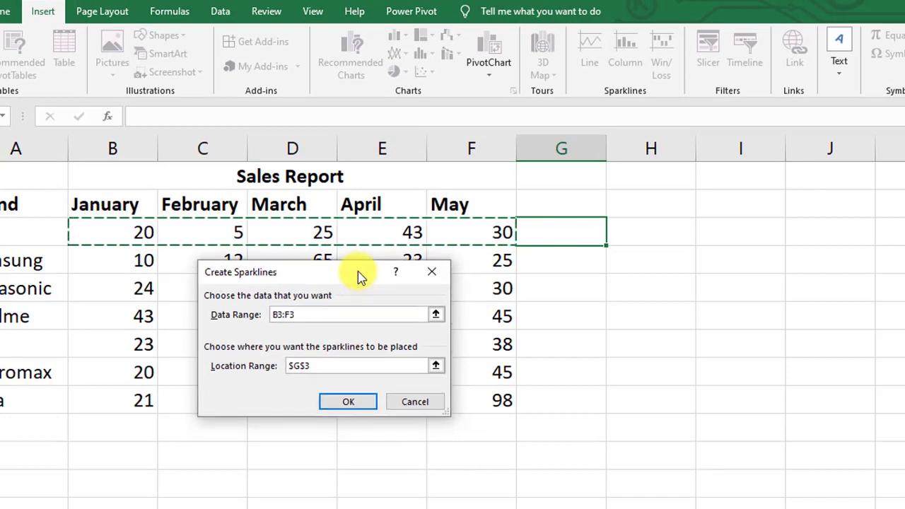
{"action": "left_click", "coordinate": [294, 360]}
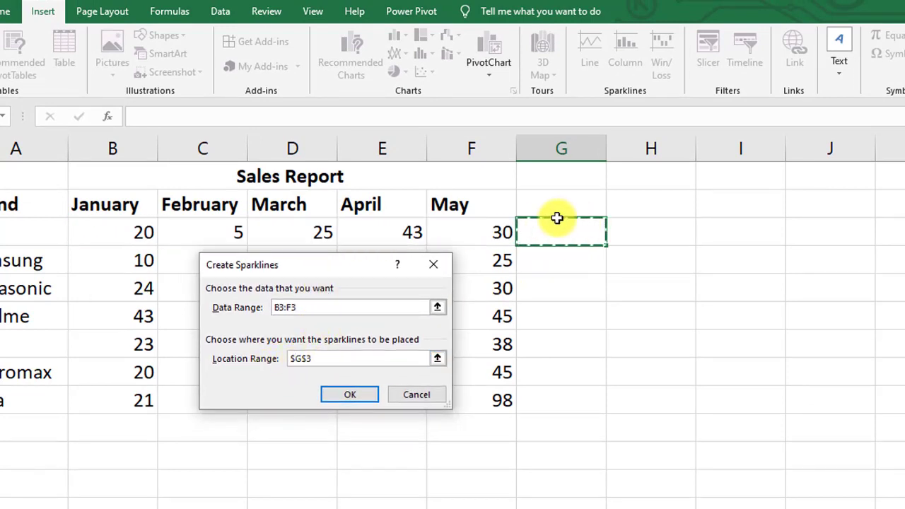
{"action": "left_click", "coordinate": [349, 396]}
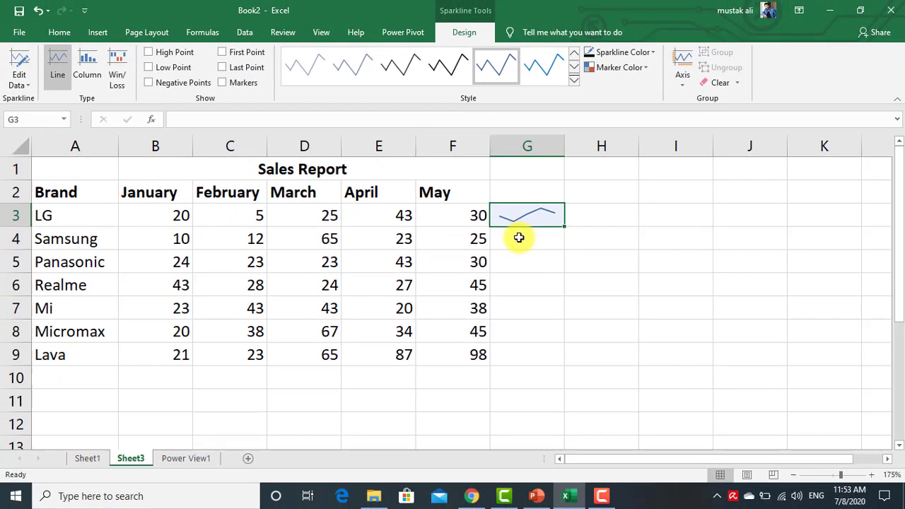
{"action": "left_click", "coordinate": [519, 238]}
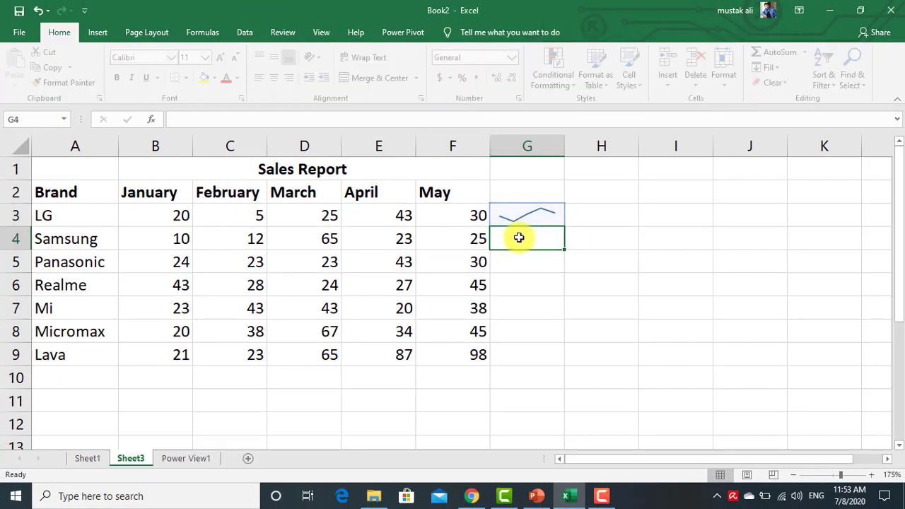
Create a line sparkline in G4 from Samsung's B4:F4 January–May figures.
{"action": "left_click", "coordinate": [98, 33]}
{"action": "left_click", "coordinate": [549, 69]}
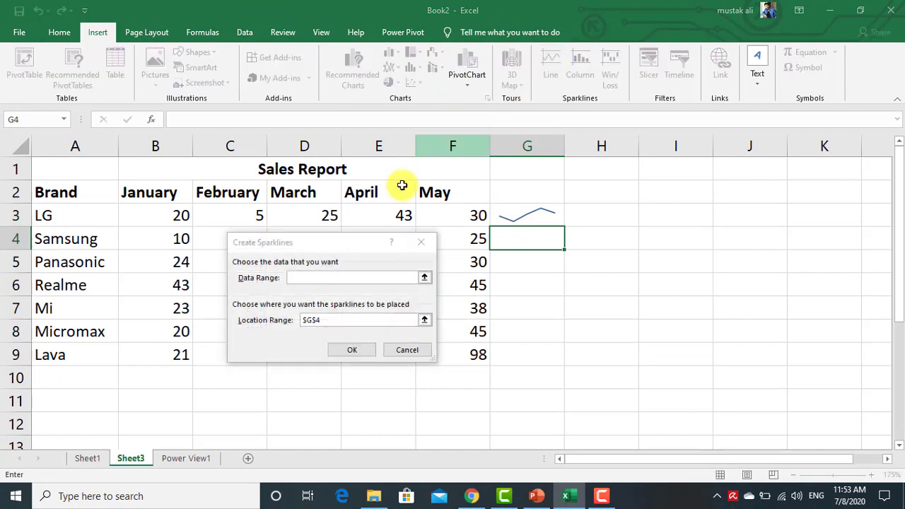
{"action": "left_click_drag", "start_coordinate": [191, 247], "coordinate": [435, 241]}
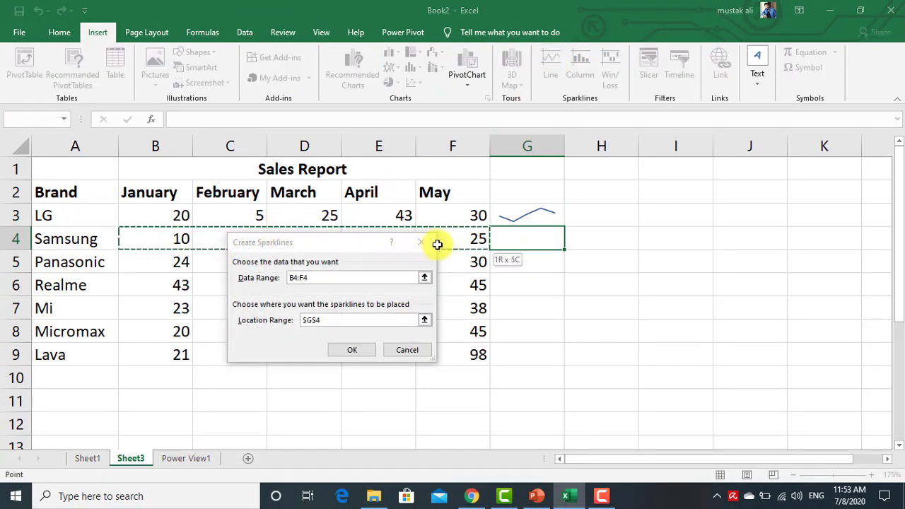
{"action": "left_click", "coordinate": [305, 365]}
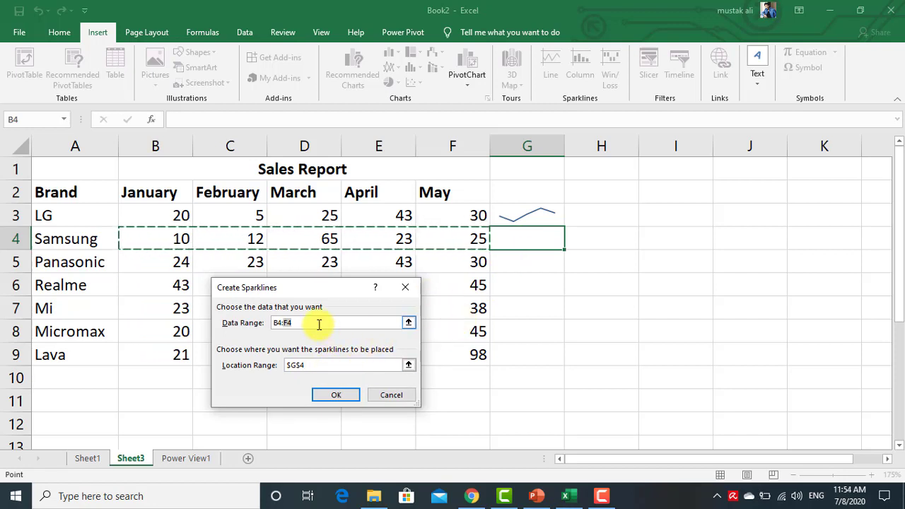
{"action": "left_click_drag", "start_coordinate": [469, 239], "coordinate": [180, 240]}
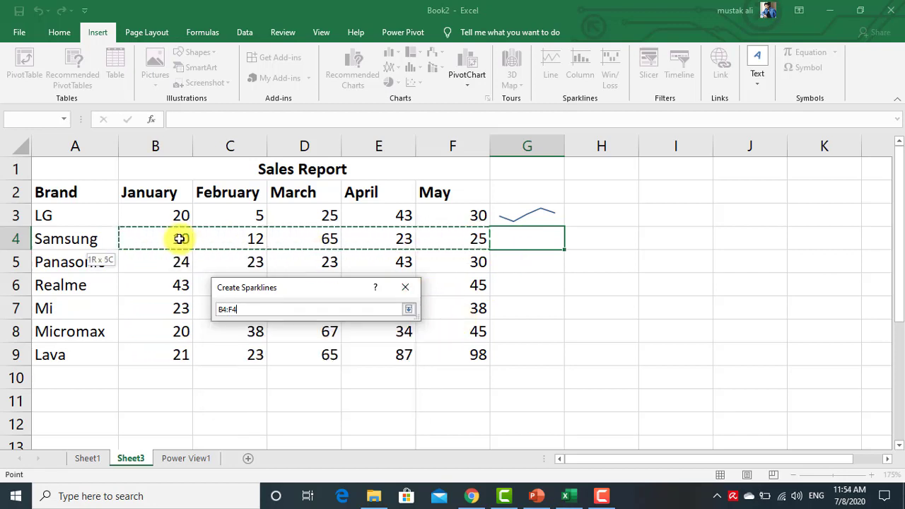
{"action": "left_click", "coordinate": [306, 367]}
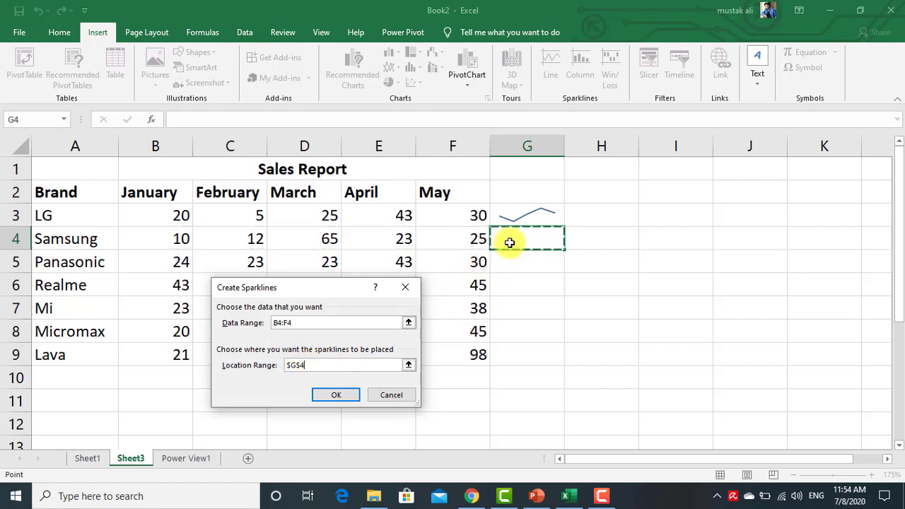
{"action": "left_click", "coordinate": [338, 395]}
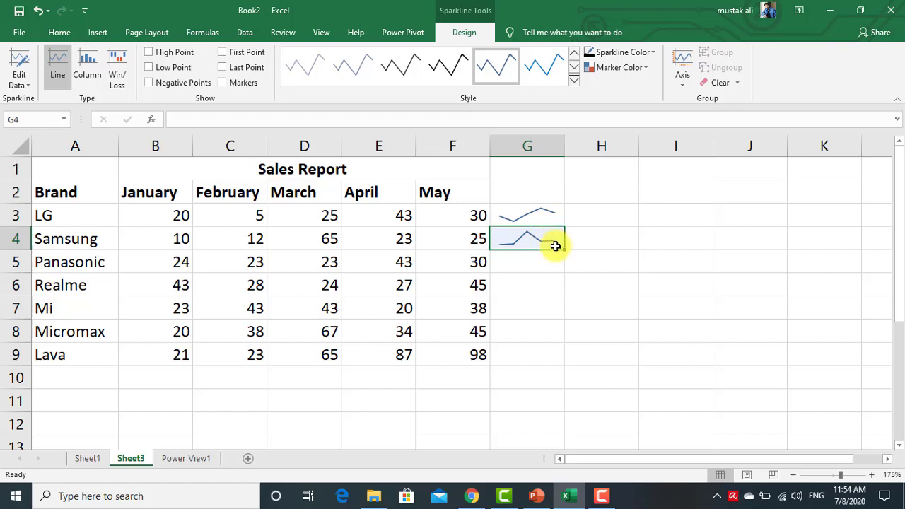
Fill the G4 sparkline down to G9, then select the brand rows A3:G9.
{"action": "left_click_drag", "start_coordinate": [566, 249], "coordinate": [559, 359]}
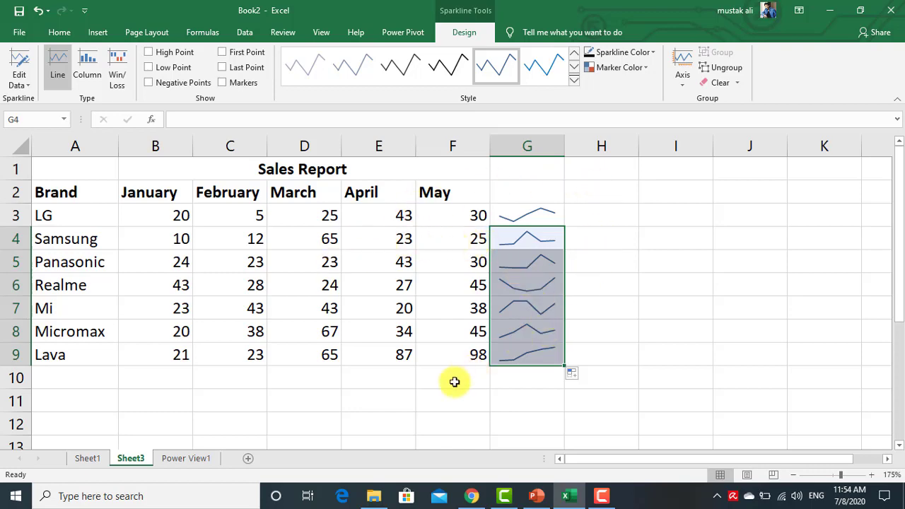
{"action": "left_click", "coordinate": [403, 374]}
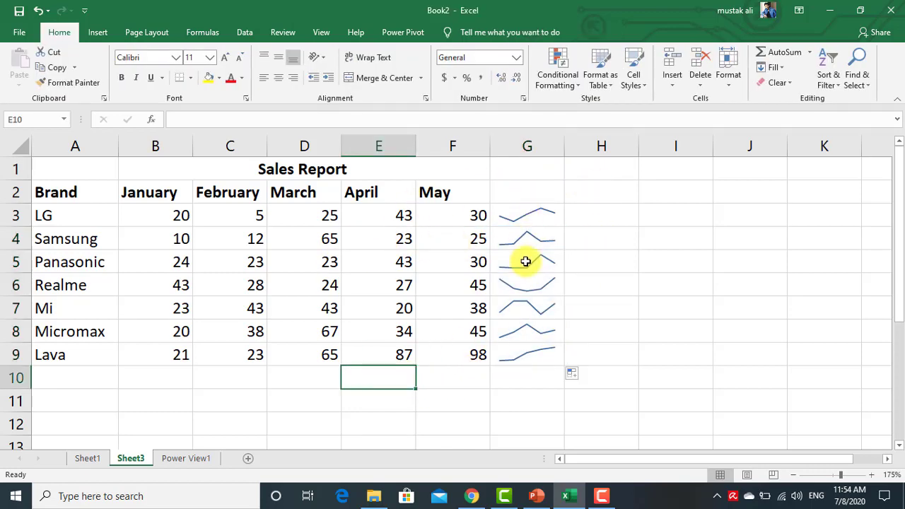
{"action": "left_click", "coordinate": [530, 214]}
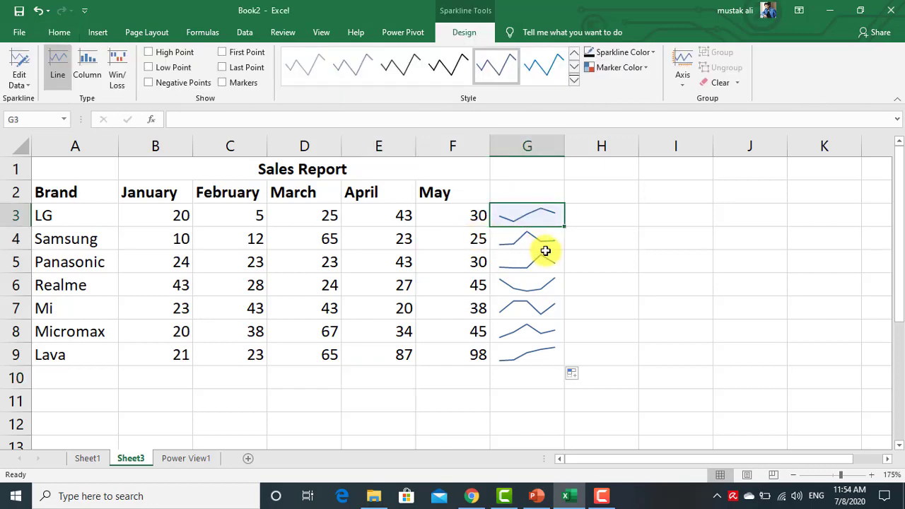
{"action": "scroll", "coordinate": [545, 247], "scroll_direction": "up", "scroll_amount": 1, "text": "ctrl"}
{"action": "mouse_move", "coordinate": [46, 225]}
{"action": "left_mouse_down"}
{"action": "mouse_move", "coordinate": [573, 394]}
{"action": "mouse_move", "coordinate": [573, 380]}
{"action": "left_mouse_up"}
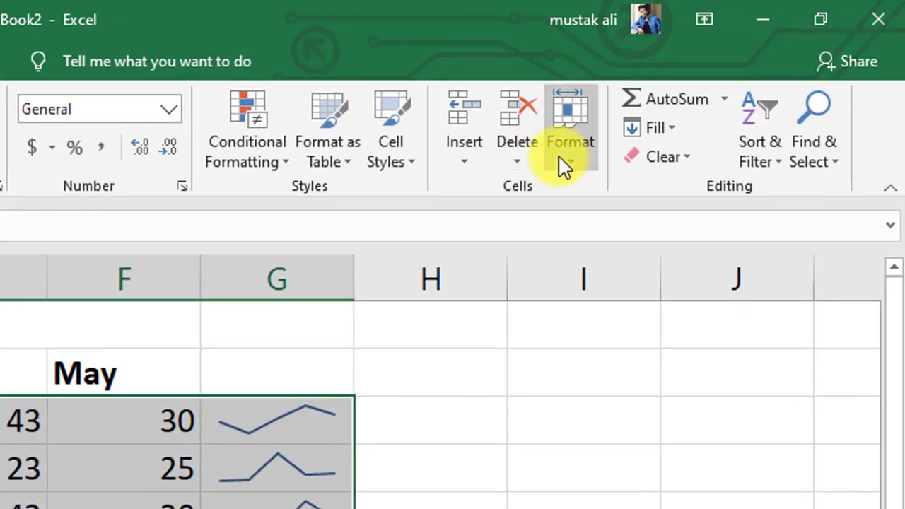
Set the row height of rows 3–9 to 25 through Format > Row Height.
{"action": "left_click", "coordinate": [581, 148]}
{"action": "left_click", "coordinate": [625, 220]}
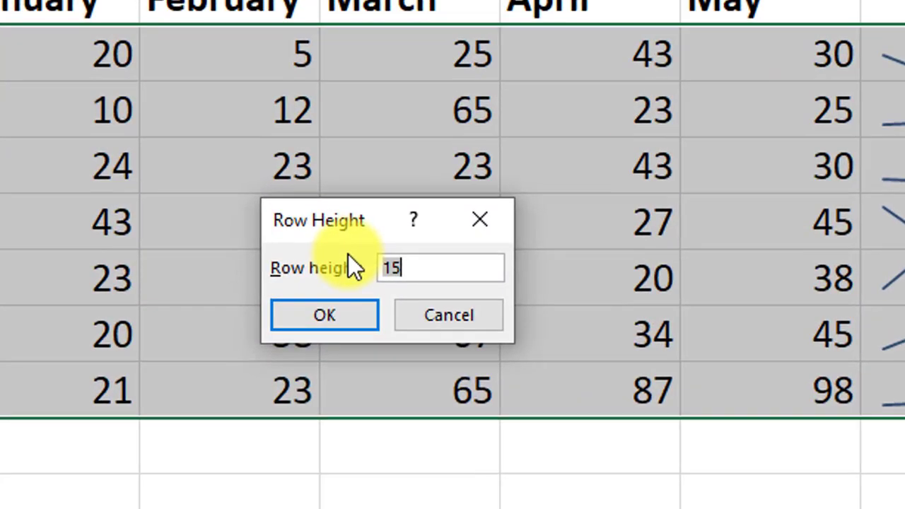
{"action": "type", "text": "=25"}
{"action": "key", "text": "BackSpace"}
{"action": "key", "text": "BackSpace"}
{"action": "key", "text": "BackSpace"}
{"action": "type", "text": "2"}
{"action": "type", "text": "5"}
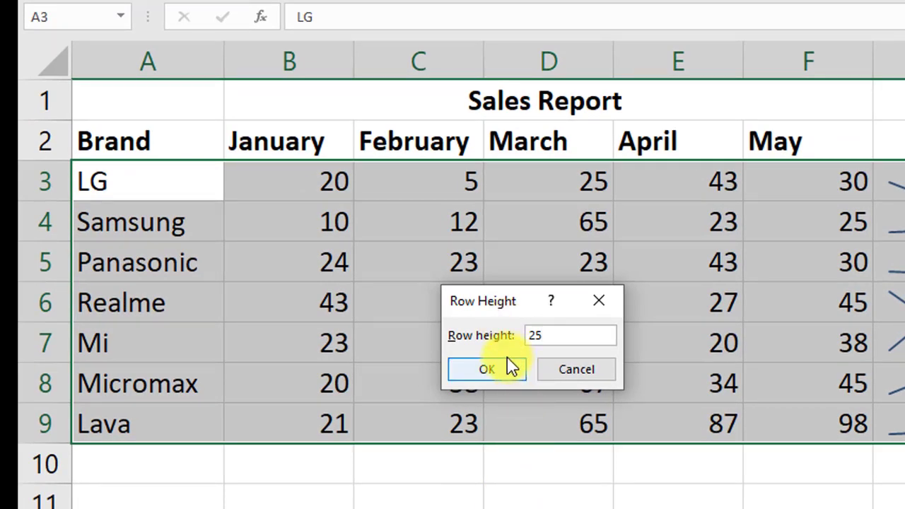
{"action": "left_click", "coordinate": [505, 367]}
{"action": "scroll", "coordinate": [708, 312], "scroll_direction": "down", "scroll_amount": 1}
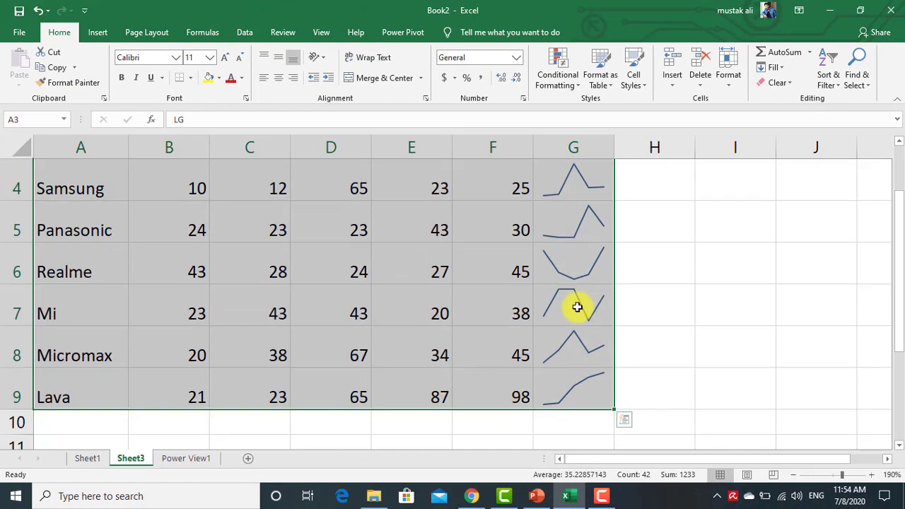
{"action": "scroll", "coordinate": [577, 307], "scroll_direction": "up", "scroll_amount": 1}
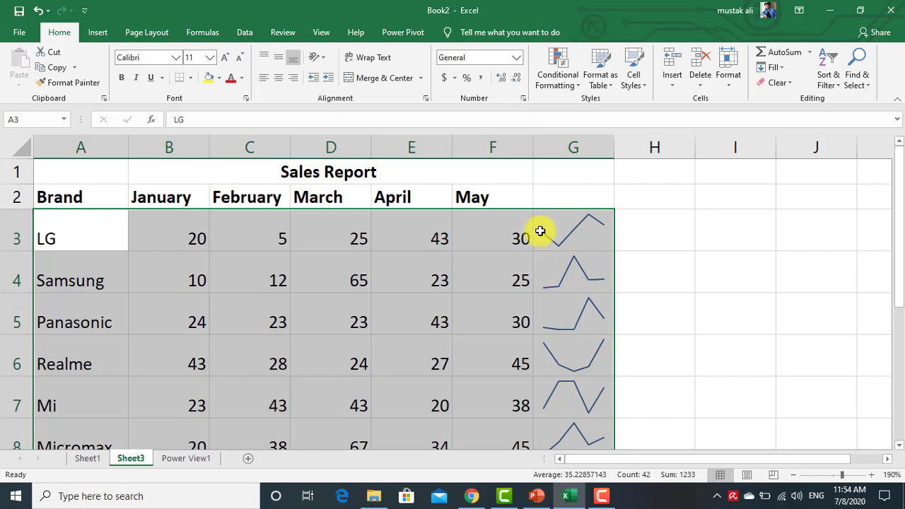
{"action": "left_click", "coordinate": [544, 231]}
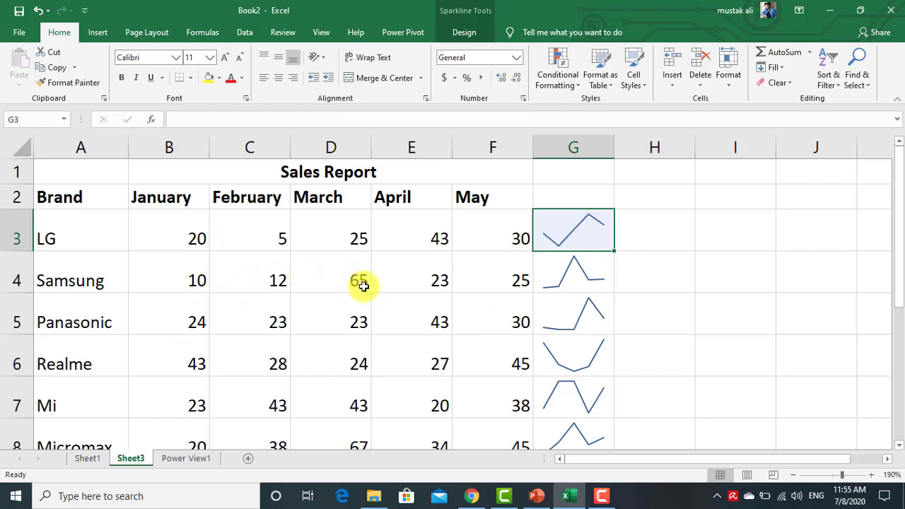
Enter 50 as Samsung's May sales in cell F4.
{"action": "left_click", "coordinate": [521, 282]}
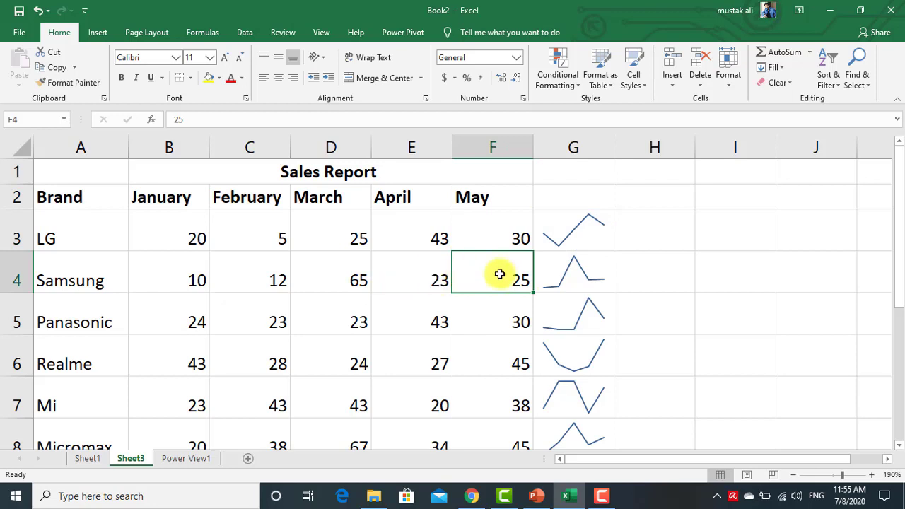
{"action": "type", "text": "5"}
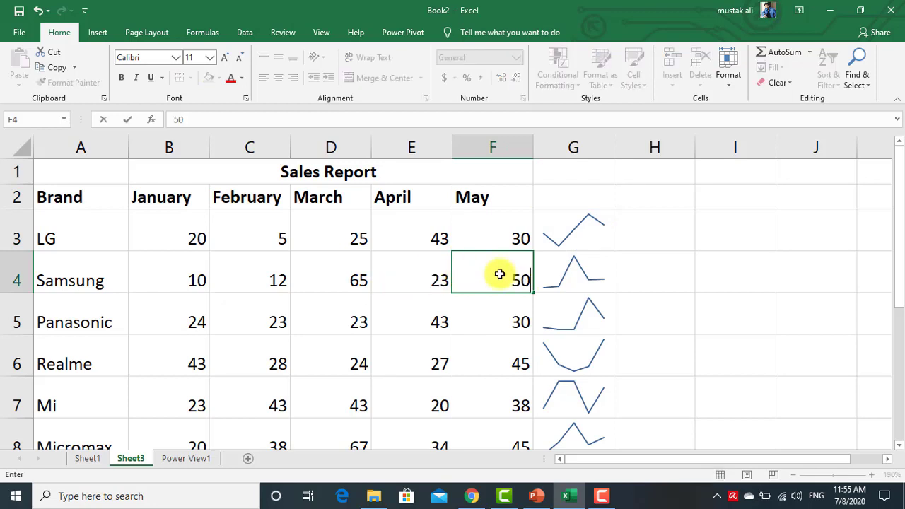
{"action": "key", "text": "Return"}
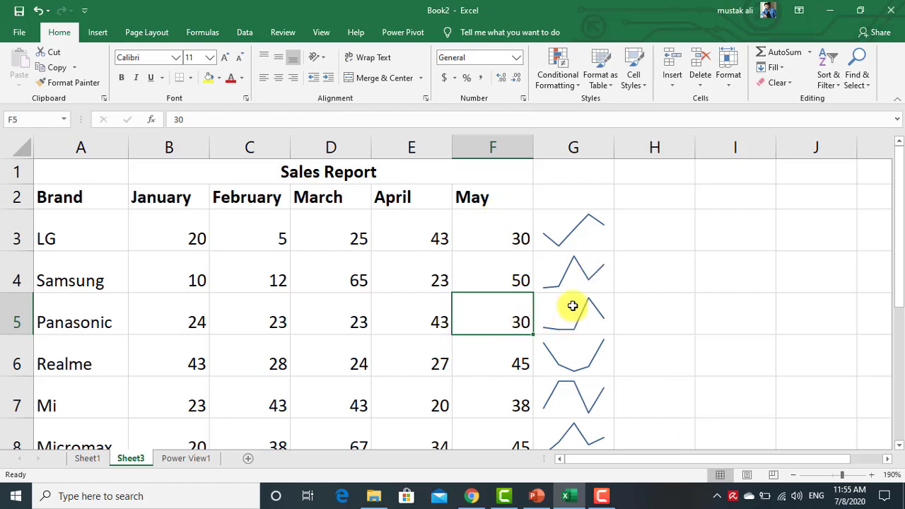
Select all the brand sparklines in G3:G9.
{"action": "scroll", "coordinate": [573, 306], "scroll_direction": "down", "scroll_amount": 1}
{"action": "scroll", "coordinate": [572, 304], "scroll_direction": "up", "scroll_amount": 1}
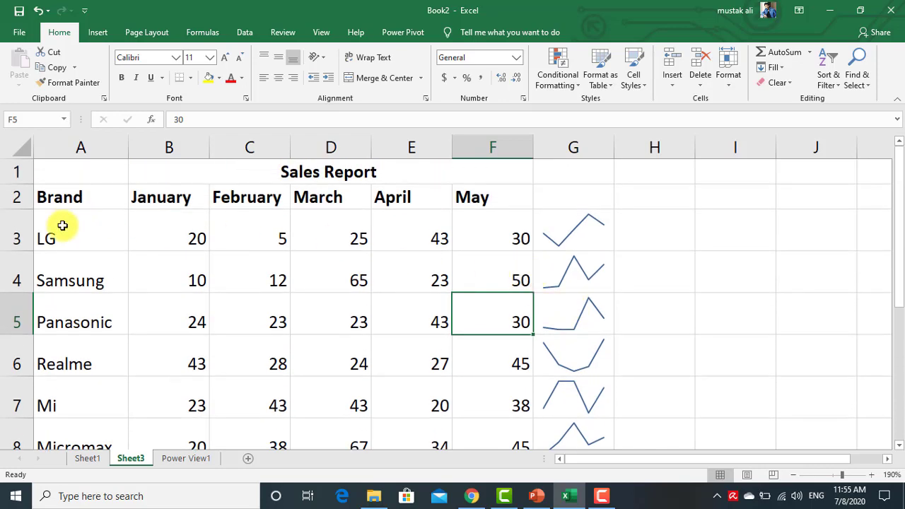
{"action": "double_click", "coordinate": [588, 232]}
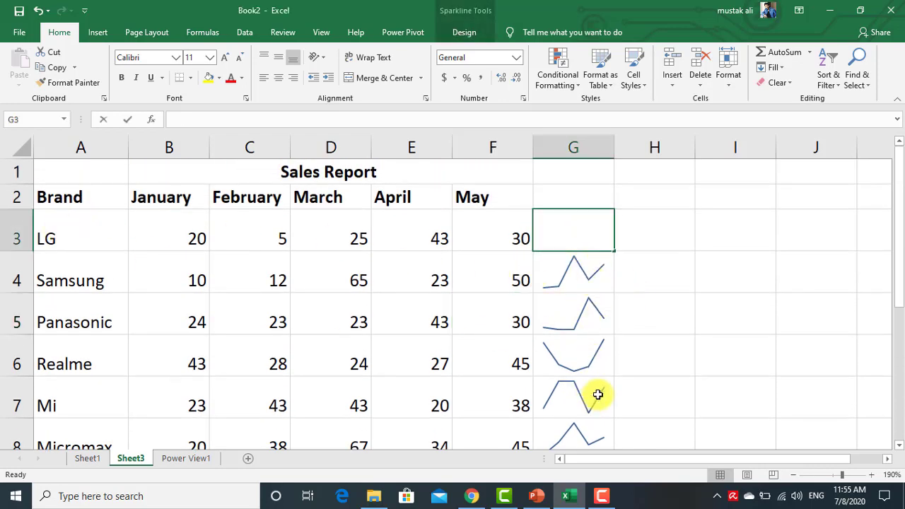
{"action": "key", "text": "Escape"}
{"action": "mouse_move", "coordinate": [588, 230]}
{"action": "left_mouse_down"}
{"action": "mouse_move", "coordinate": [583, 468]}
{"action": "mouse_move", "coordinate": [580, 396]}
{"action": "left_mouse_up"}
{"action": "scroll", "coordinate": [576, 384], "scroll_direction": "up", "scroll_amount": 1}
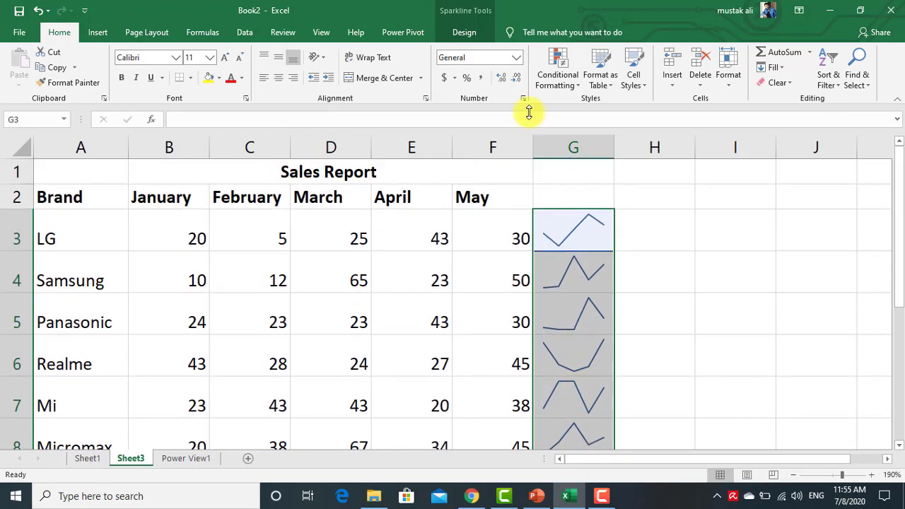
Try dark grey and green sparkline styles, settling on the orange style.
{"action": "left_click", "coordinate": [463, 32]}
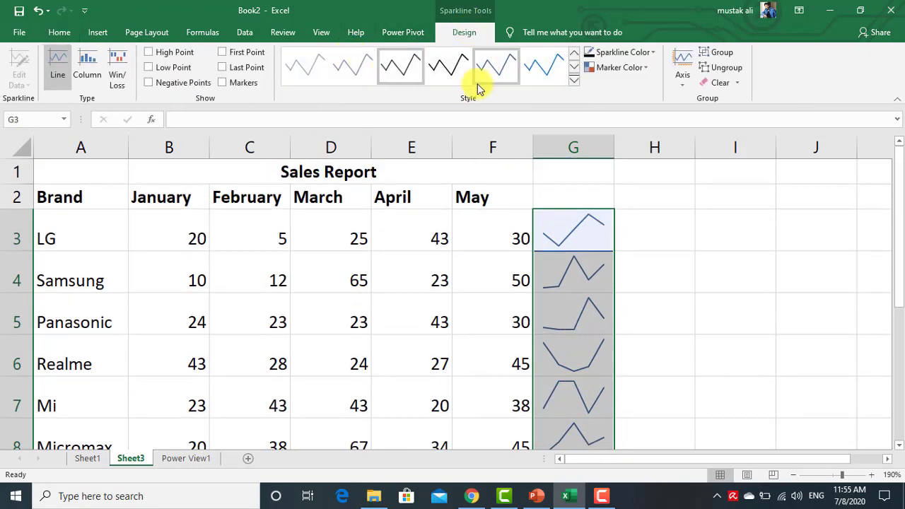
{"action": "left_click", "coordinate": [576, 82]}
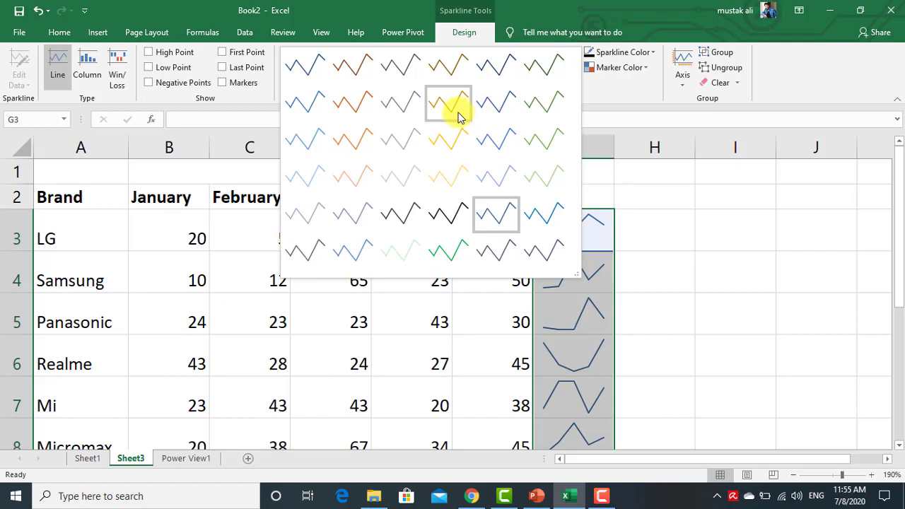
{"action": "left_click", "coordinate": [409, 212]}
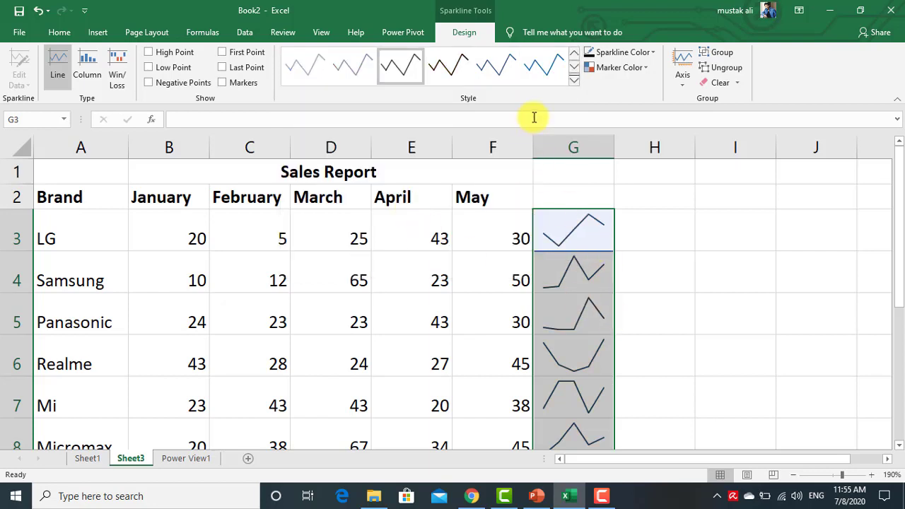
{"action": "left_click", "coordinate": [574, 81]}
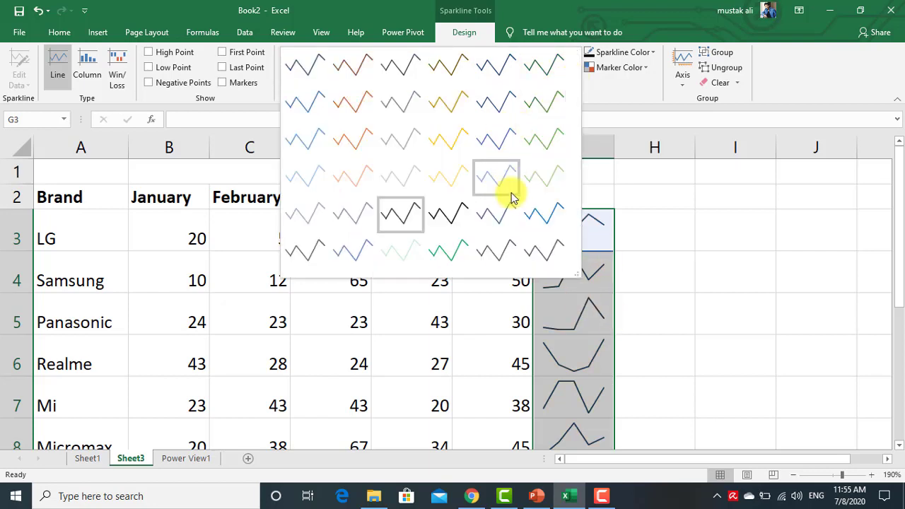
{"action": "left_click", "coordinate": [552, 117]}
{"action": "left_click", "coordinate": [574, 81]}
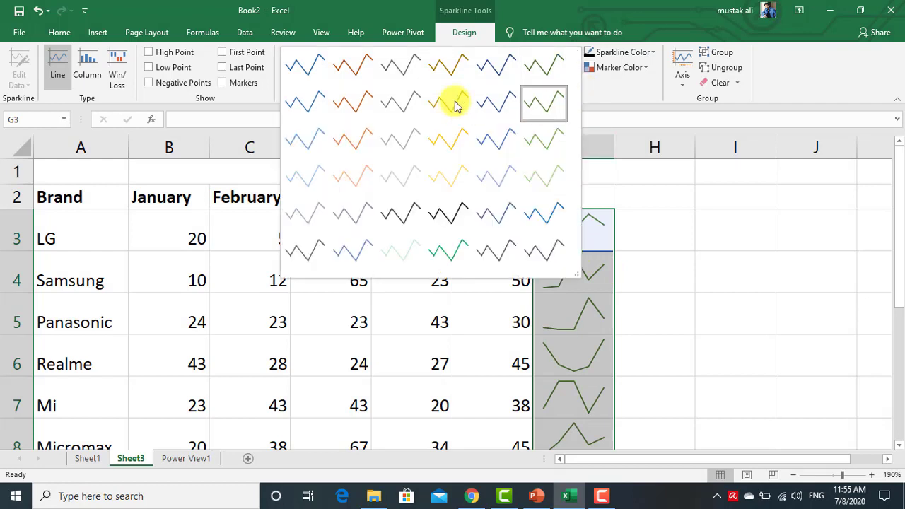
{"action": "left_click", "coordinate": [358, 105]}
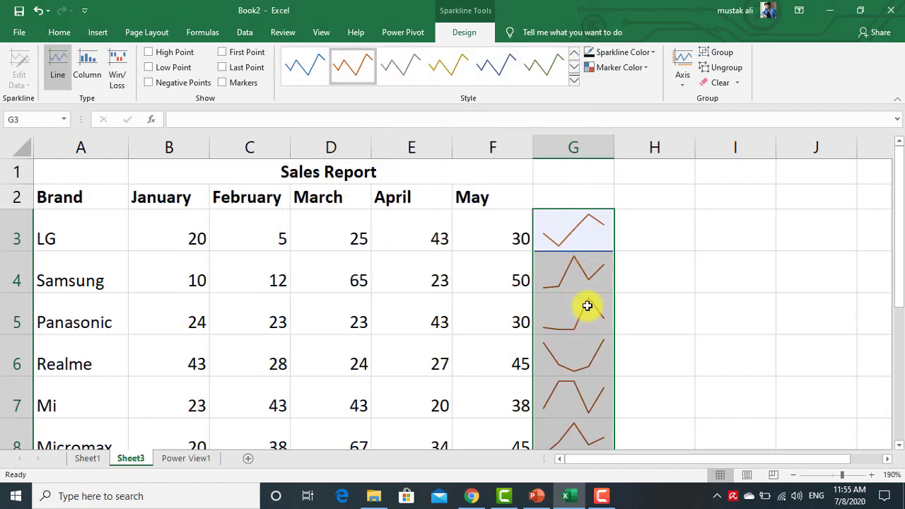
Look over the sparkline and marker colour options, then turn on High Point markers.
{"action": "left_click", "coordinate": [625, 52]}
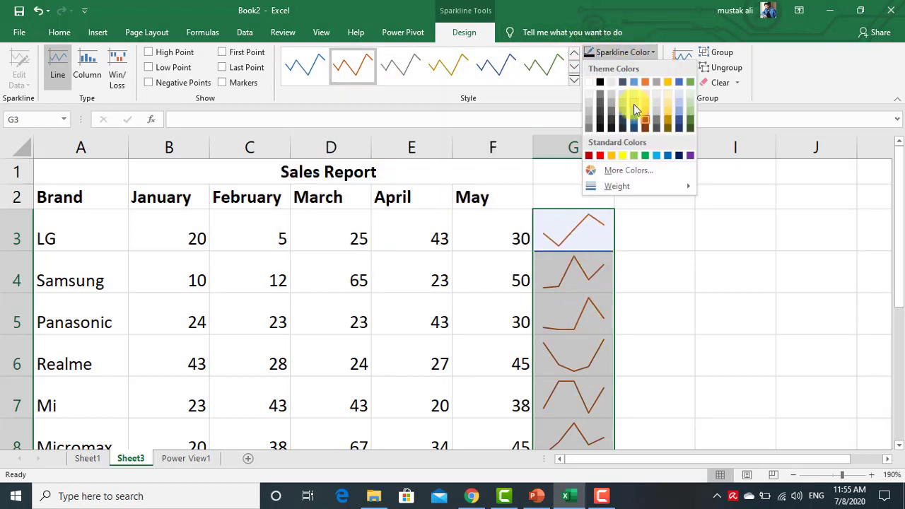
{"action": "left_click", "coordinate": [627, 55]}
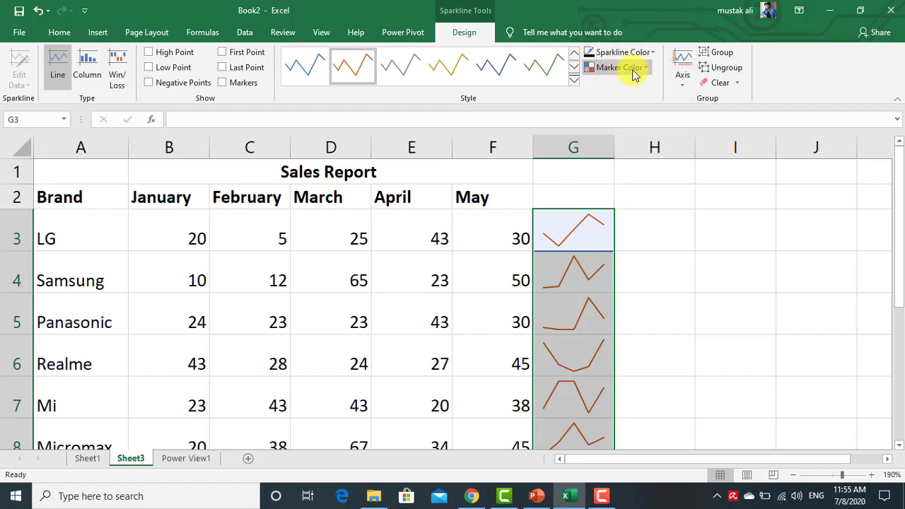
{"action": "left_click", "coordinate": [638, 71]}
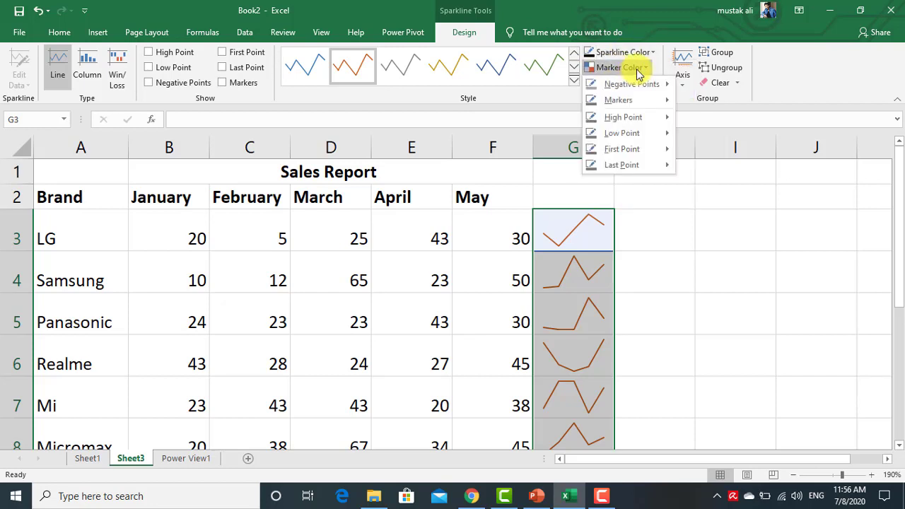
{"action": "mouse_move", "coordinate": [630, 117]}
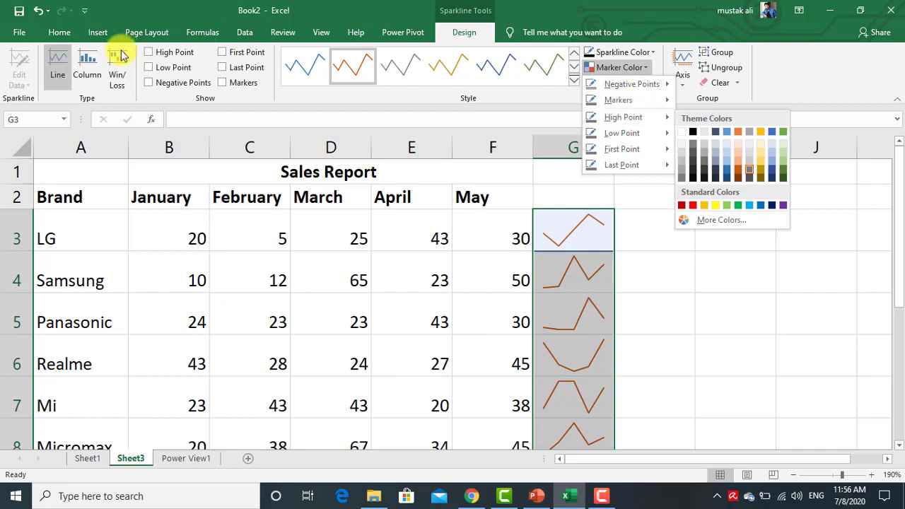
{"action": "left_click", "coordinate": [177, 56]}
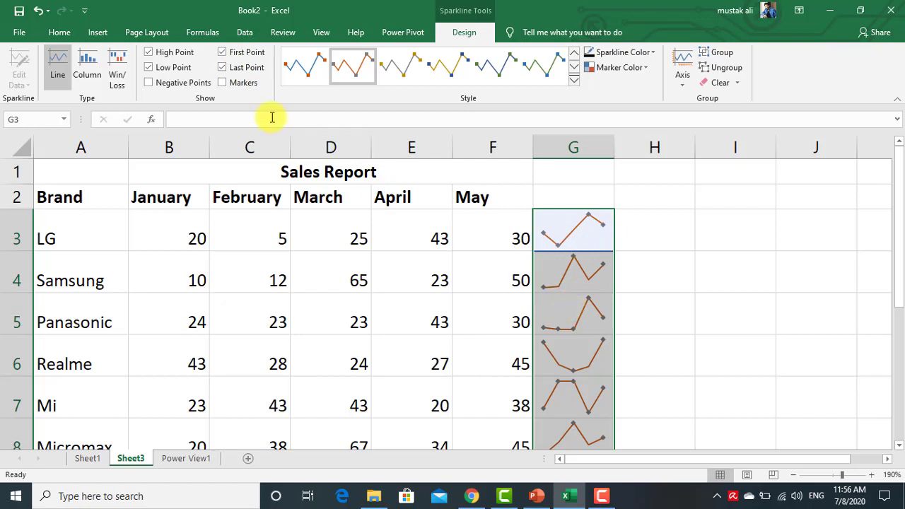
Turn on gold markers, then uncheck the First Point, High Point and Low Point markers.
{"action": "left_click", "coordinate": [225, 83]}
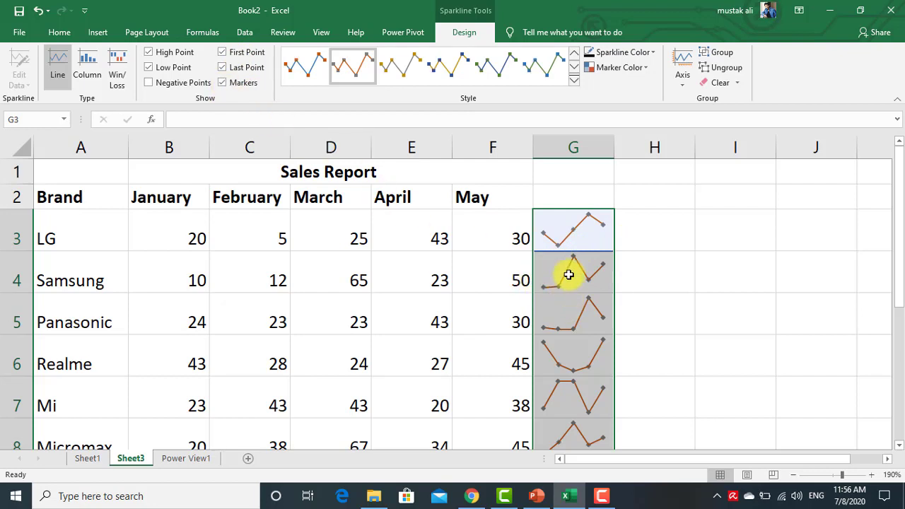
{"action": "left_click", "coordinate": [620, 68]}
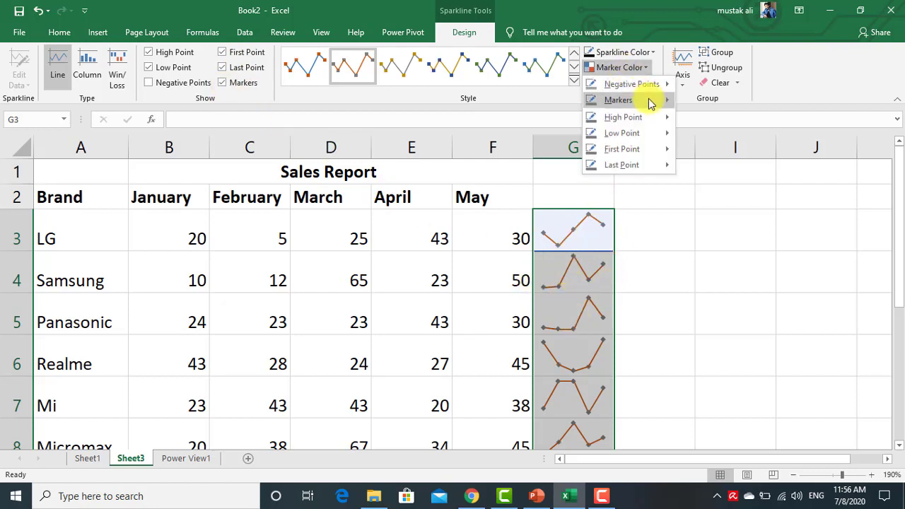
{"action": "mouse_move", "coordinate": [649, 100]}
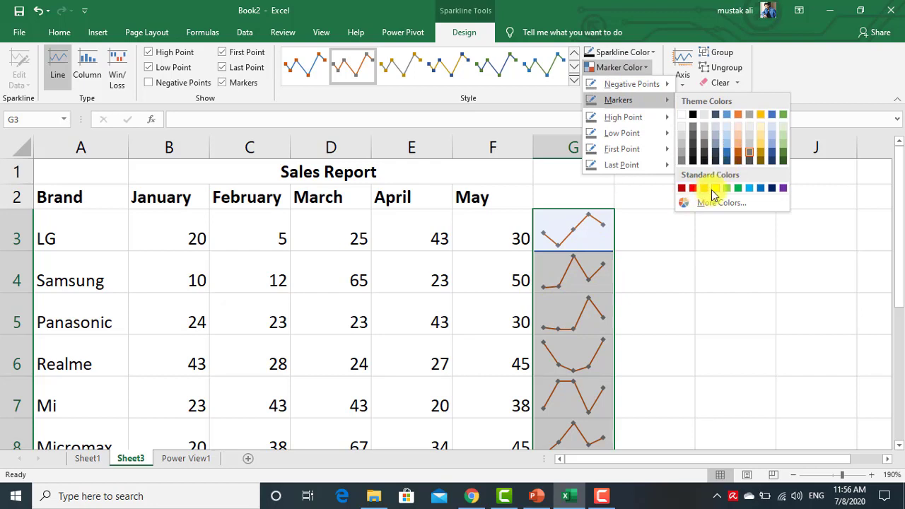
{"action": "left_click", "coordinate": [766, 155]}
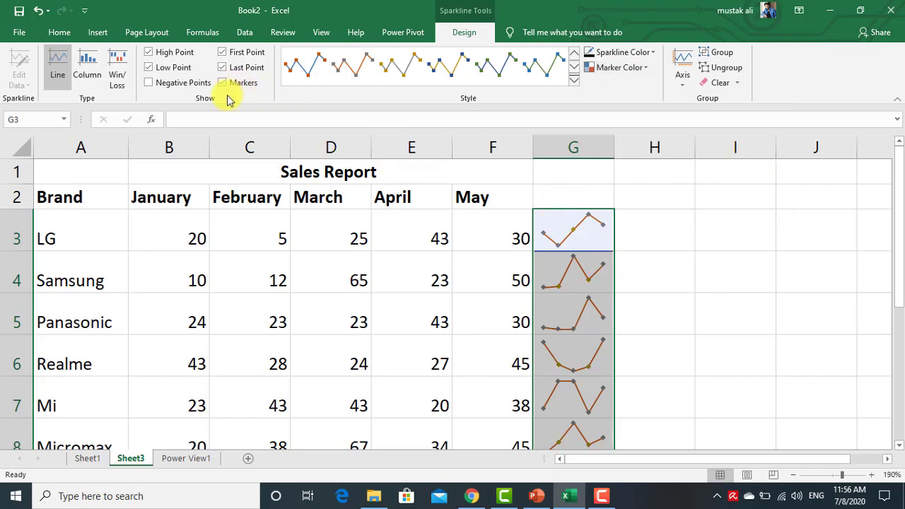
{"action": "left_click", "coordinate": [223, 56]}
{"action": "left_click", "coordinate": [173, 57]}
{"action": "left_click", "coordinate": [173, 69]}
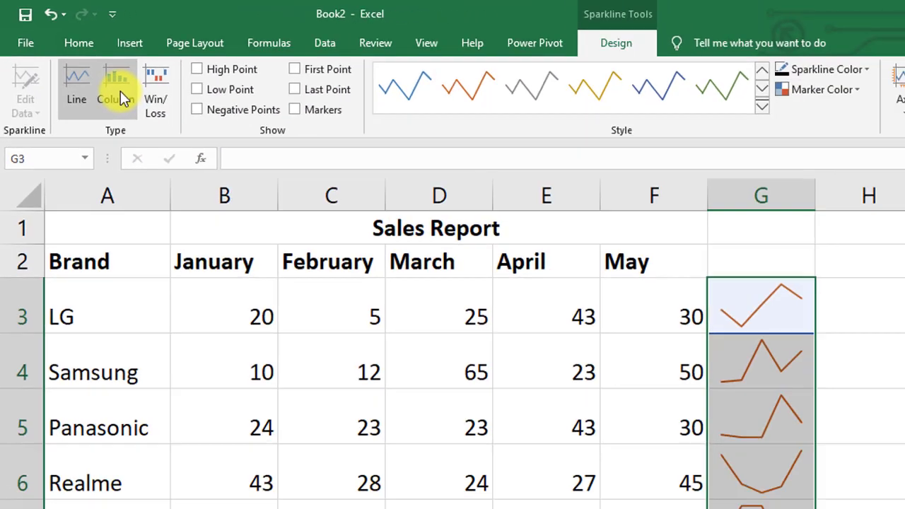
{"action": "left_click", "coordinate": [120, 95]}
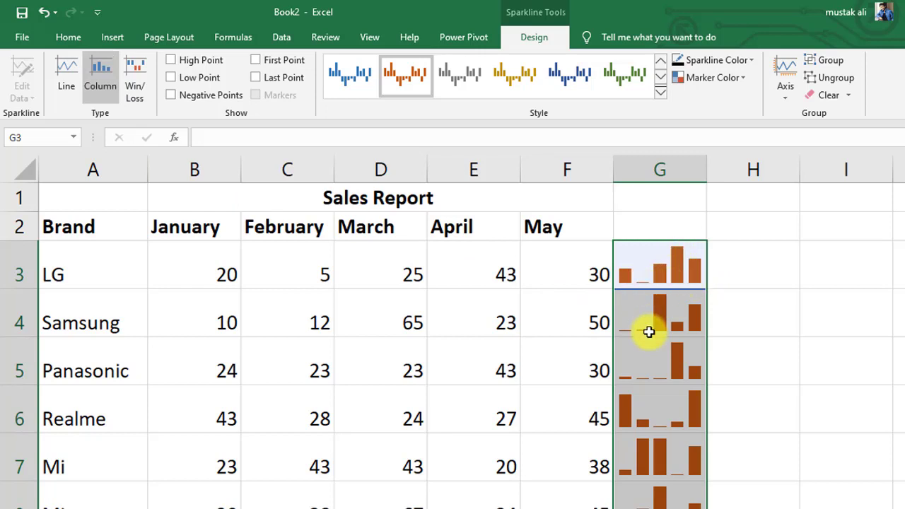
{"action": "scroll", "coordinate": [681, 414], "scroll_direction": "down", "scroll_amount": 3}
{"action": "scroll", "coordinate": [682, 414], "scroll_direction": "up", "scroll_amount": 1}
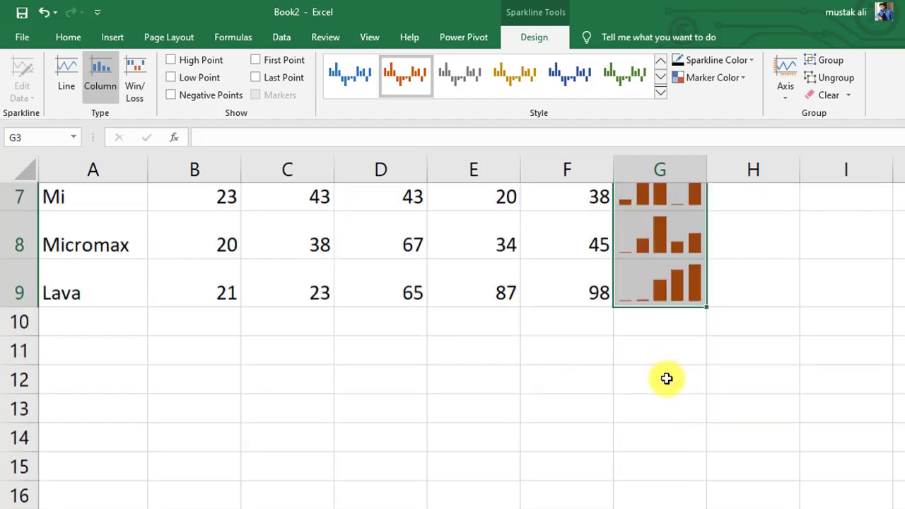
{"action": "scroll", "coordinate": [665, 377], "scroll_direction": "up", "scroll_amount": 2}
{"action": "scroll", "coordinate": [655, 382], "scroll_direction": "up", "scroll_amount": 1}
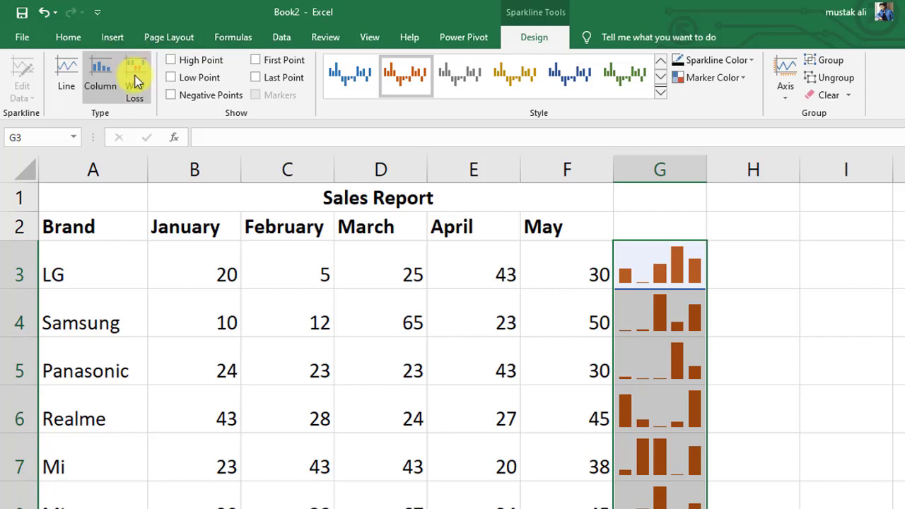
{"action": "left_click", "coordinate": [136, 82]}
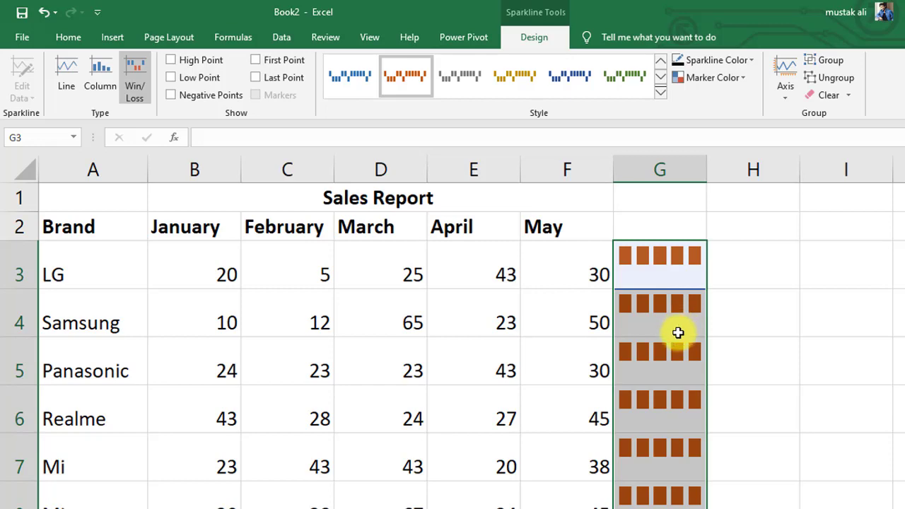
{"action": "scroll", "coordinate": [679, 333], "scroll_direction": "down", "scroll_amount": 2}
{"action": "scroll", "coordinate": [680, 333], "scroll_direction": "up", "scroll_amount": 2}
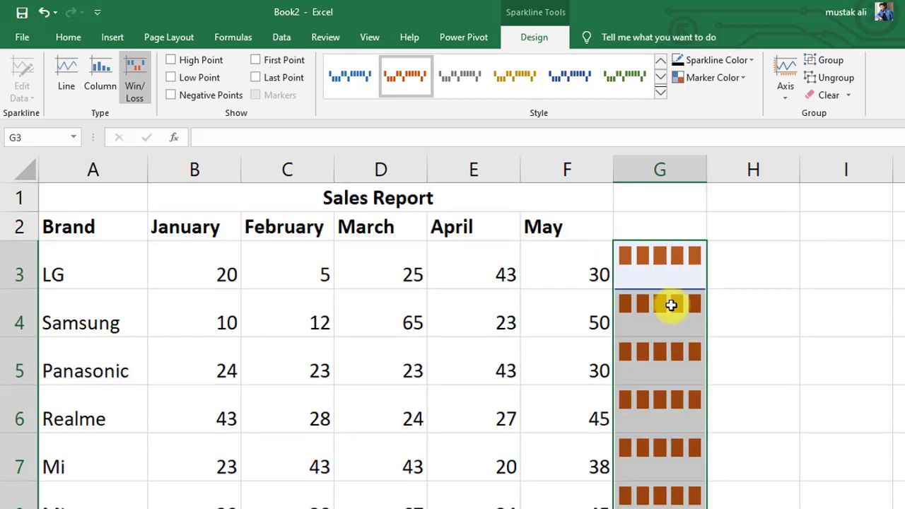
{"action": "left_click", "coordinate": [67, 79]}
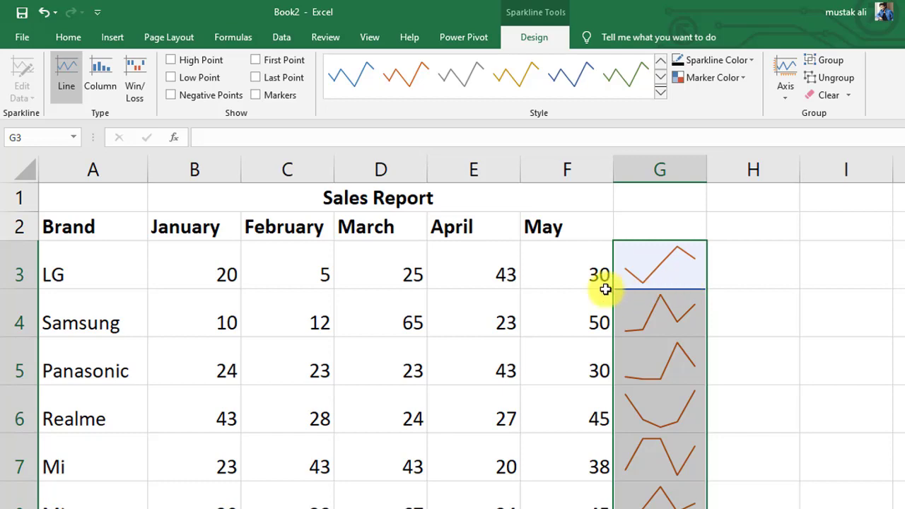
After briefly selecting F4 and row 1, select the brand data range A3:G9.
{"action": "left_click", "coordinate": [555, 304]}
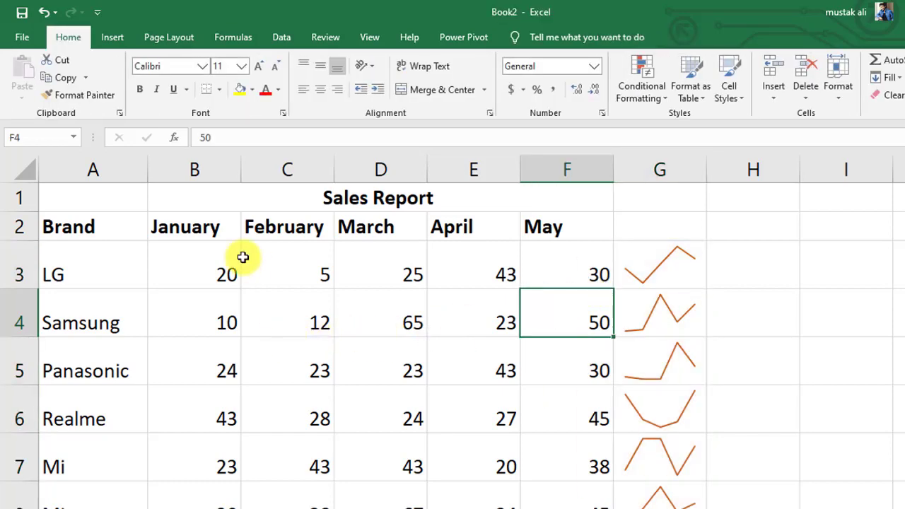
{"action": "left_click", "coordinate": [13, 198]}
{"action": "right_click", "coordinate": [13, 198]}
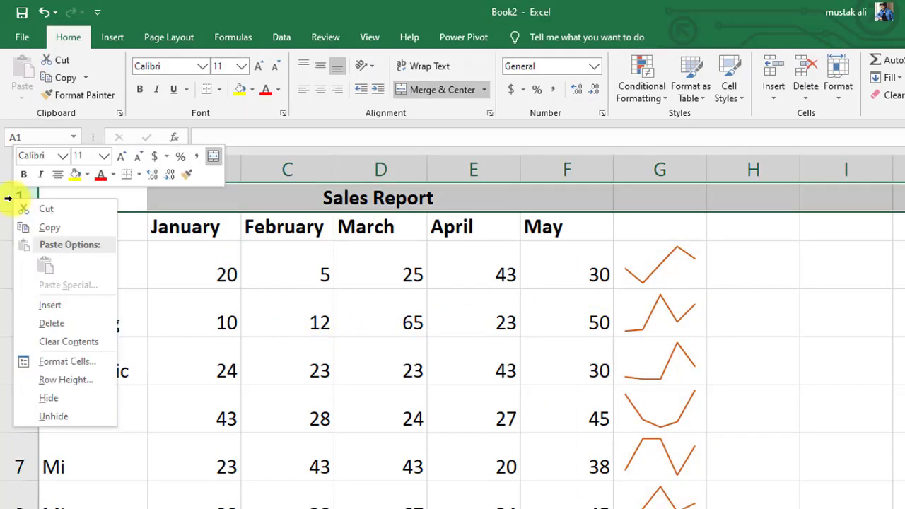
{"action": "scroll", "coordinate": [289, 259], "scroll_direction": "down", "scroll_amount": 2}
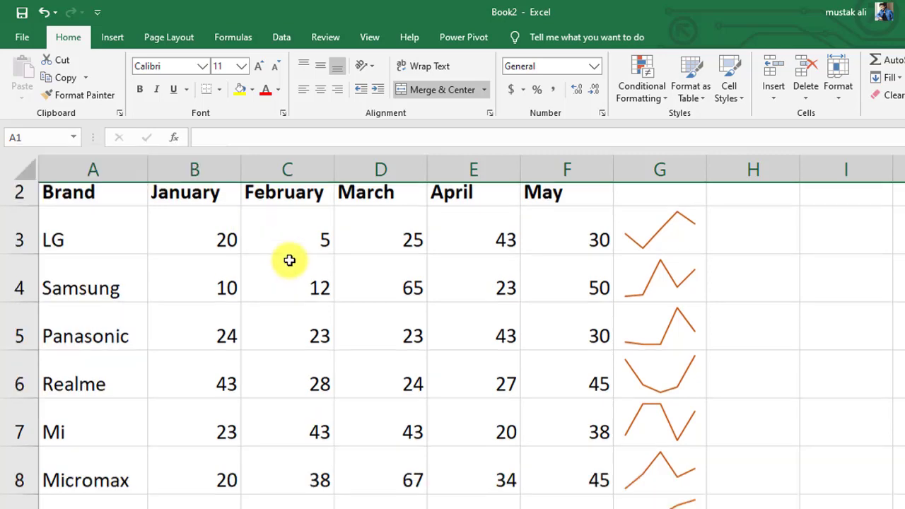
{"action": "scroll", "coordinate": [289, 261], "scroll_direction": "up", "scroll_amount": 2}
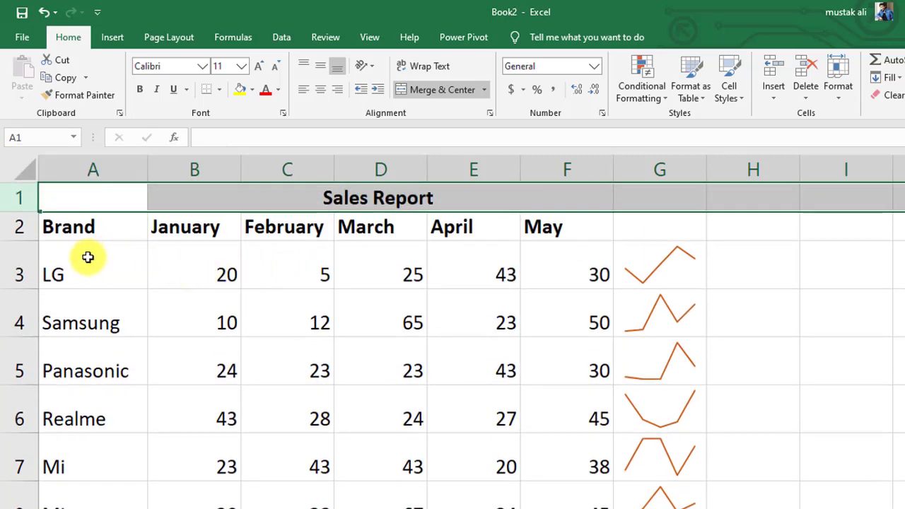
{"action": "mouse_move", "coordinate": [87, 257]}
{"action": "left_mouse_down"}
{"action": "mouse_move", "coordinate": [701, 425]}
{"action": "mouse_move", "coordinate": [653, 453]}
{"action": "left_mouse_up"}
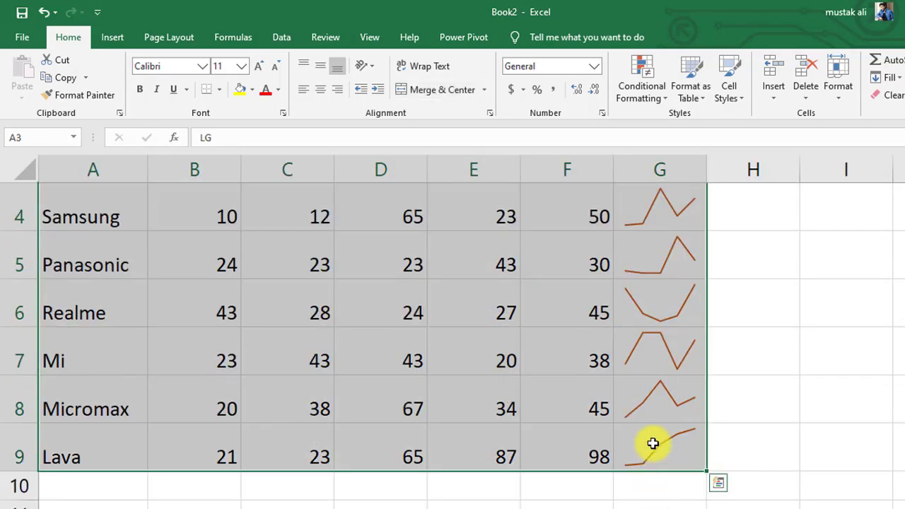
Set rows 3 to 9 to a row height of 15 through Format > Row Height.
{"action": "left_click", "coordinate": [838, 86]}
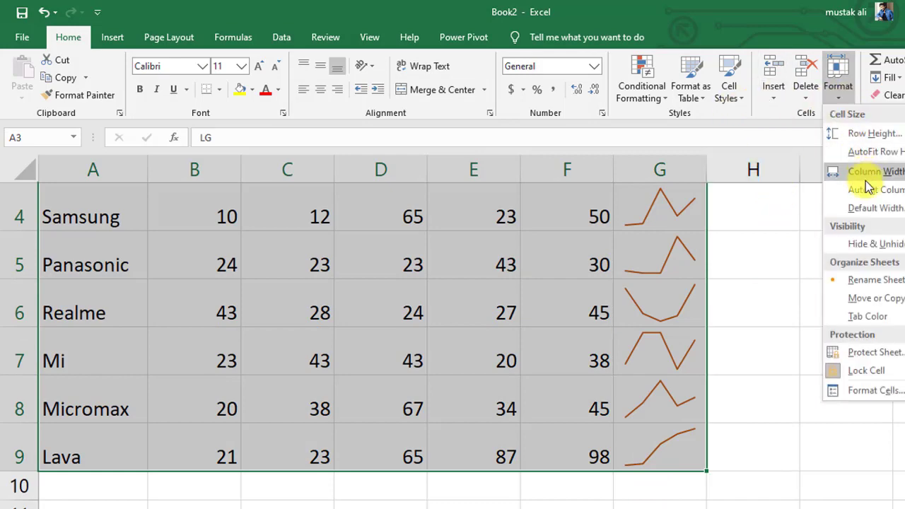
{"action": "left_click", "coordinate": [853, 128]}
{"action": "type", "text": "15"}
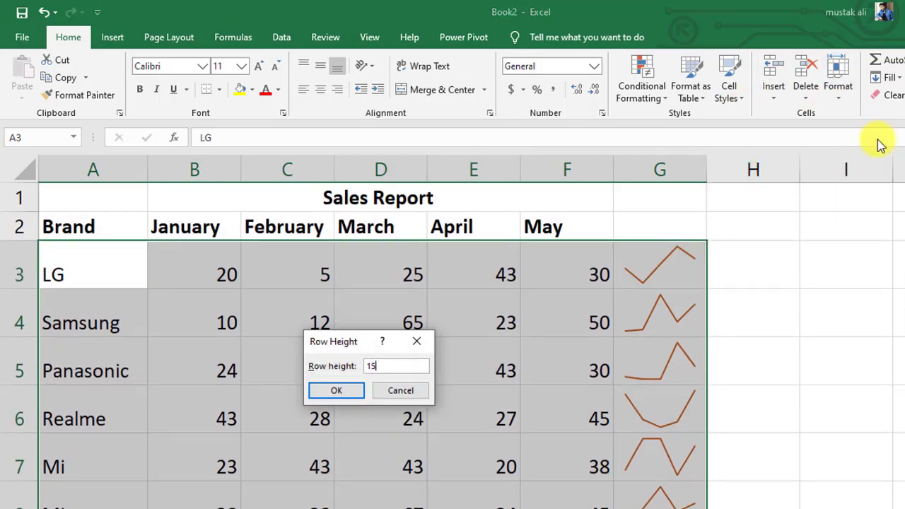
{"action": "key", "text": "Return"}
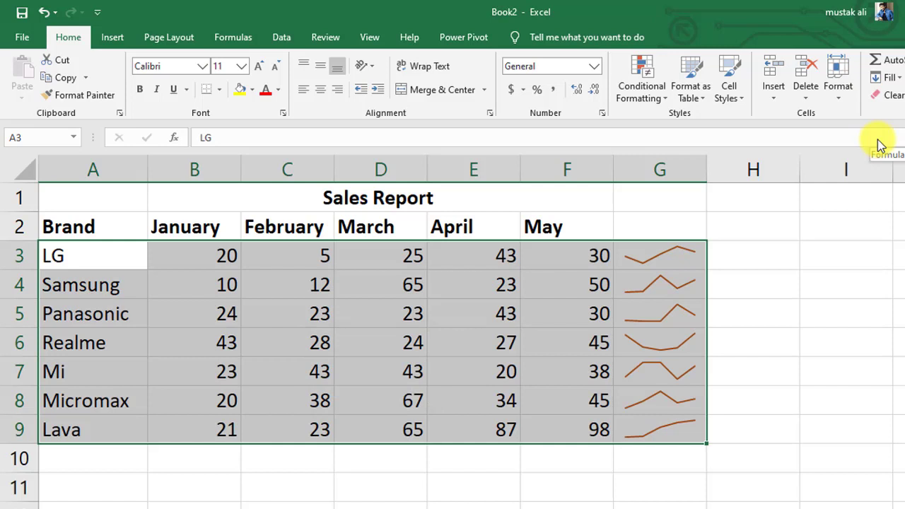
{"action": "left_click", "coordinate": [697, 340]}
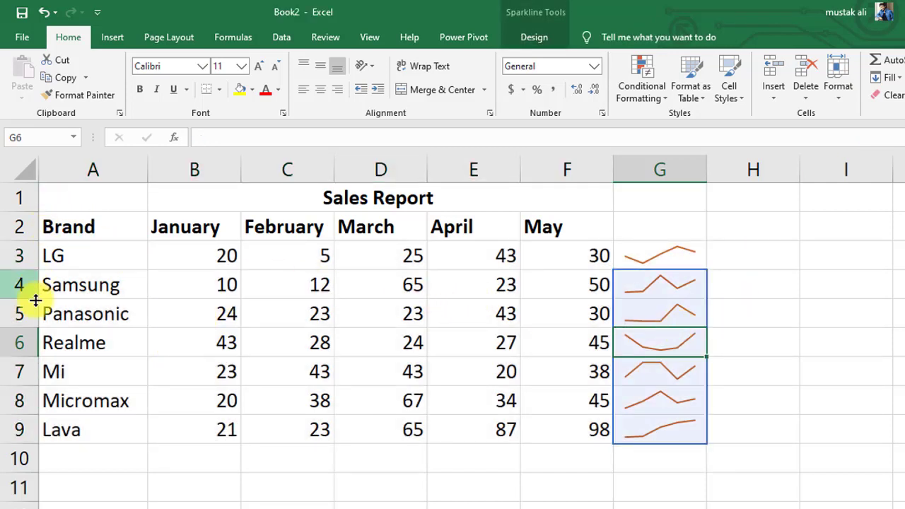
{"action": "right_click", "coordinate": [14, 199]}
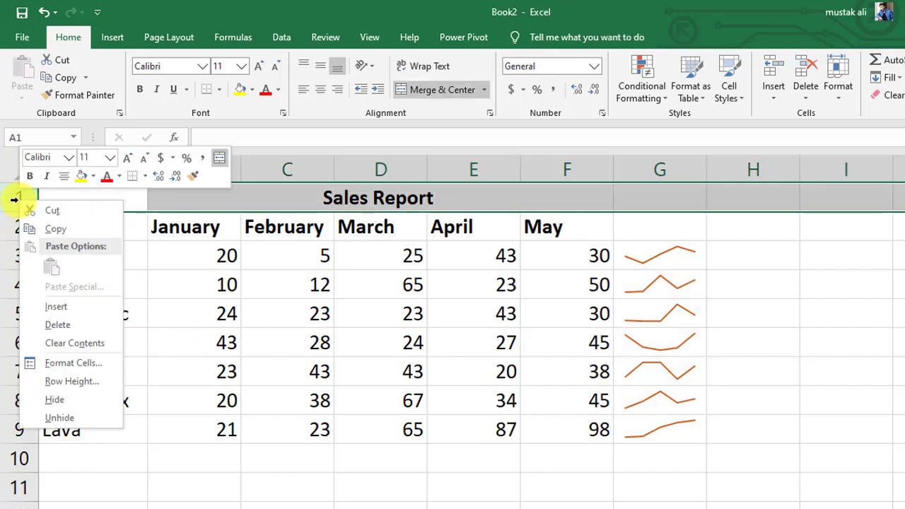
Stretch empty row 10 to a height of about 34.5 and select cell B10.
{"action": "left_click", "coordinate": [66, 467]}
{"action": "left_click", "coordinate": [67, 467]}
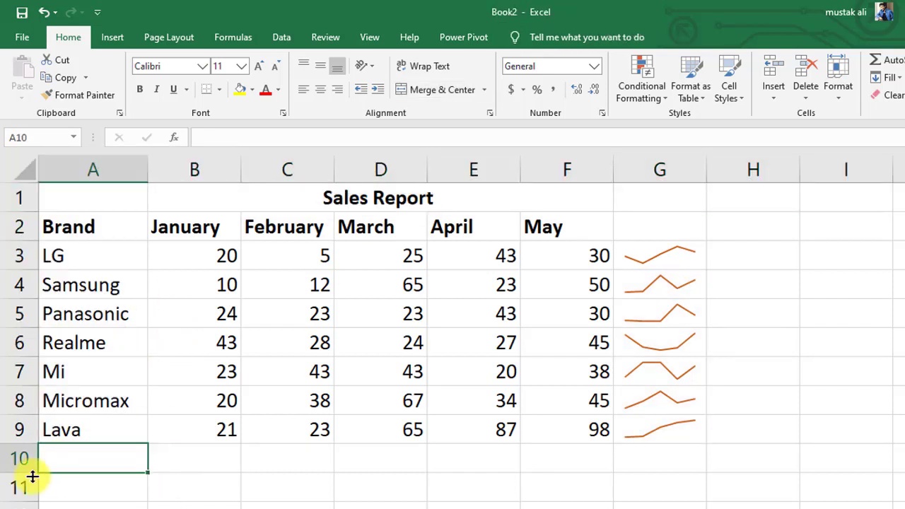
{"action": "double_click", "coordinate": [188, 467]}
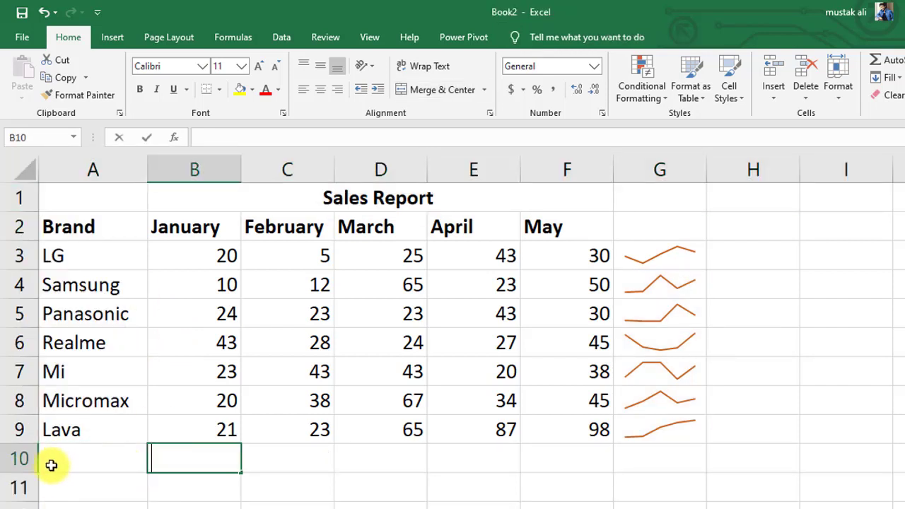
{"action": "left_click", "coordinate": [17, 477]}
{"action": "left_click", "coordinate": [17, 460]}
{"action": "left_click_drag", "start_coordinate": [17, 472], "coordinate": [27, 504]}
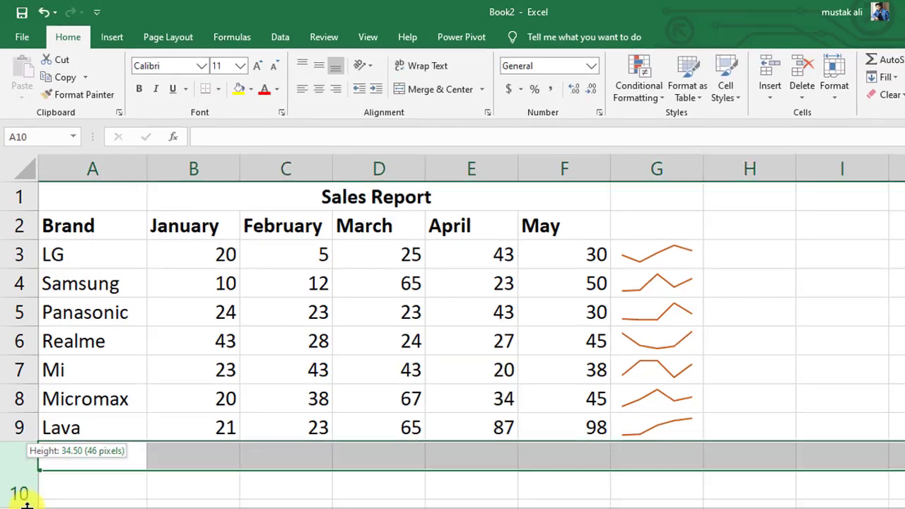
{"action": "left_click", "coordinate": [194, 425]}
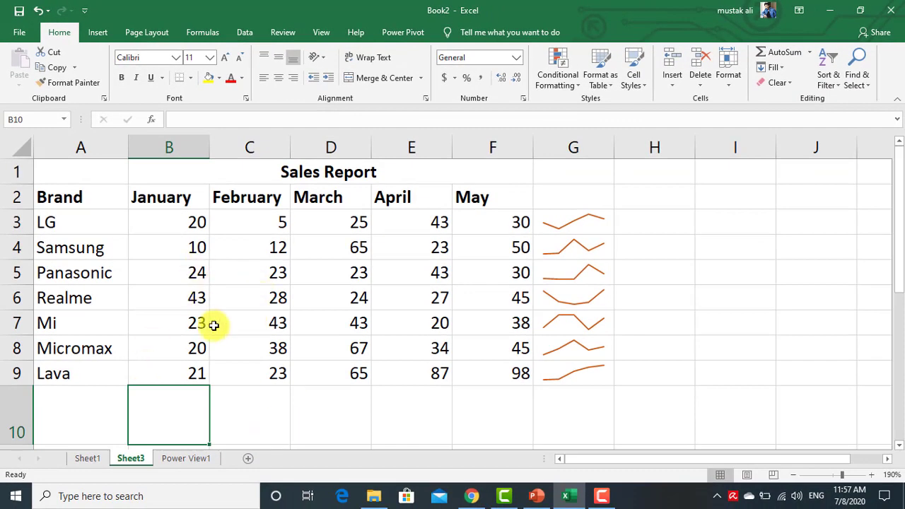
Insert a line sparkline of January's B3:B9 into B10 and fill it across to F10.
{"action": "left_click", "coordinate": [98, 31]}
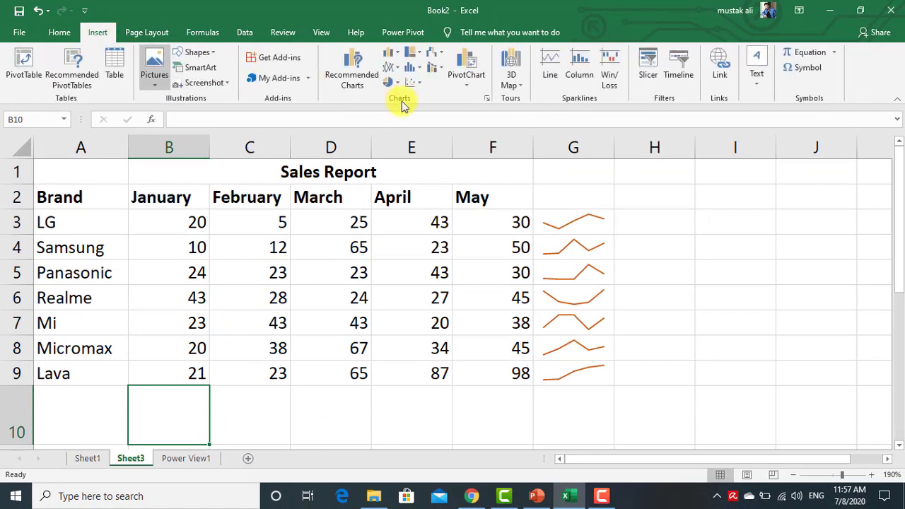
{"action": "left_click", "coordinate": [551, 71]}
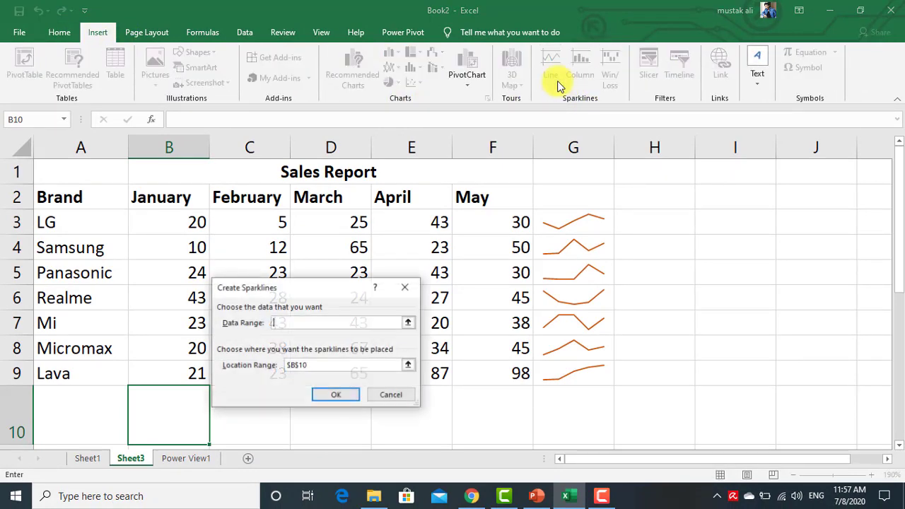
{"action": "left_click_drag", "start_coordinate": [162, 221], "coordinate": [172, 371]}
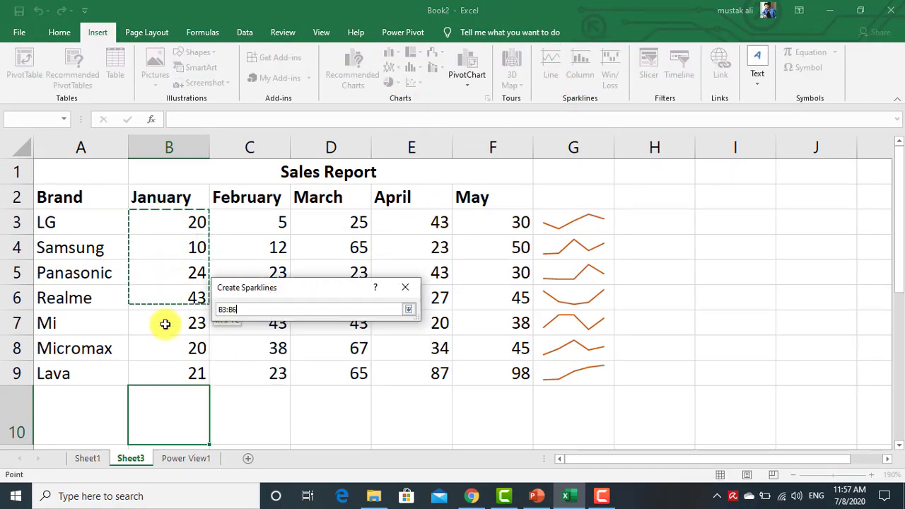
{"action": "left_click", "coordinate": [174, 404]}
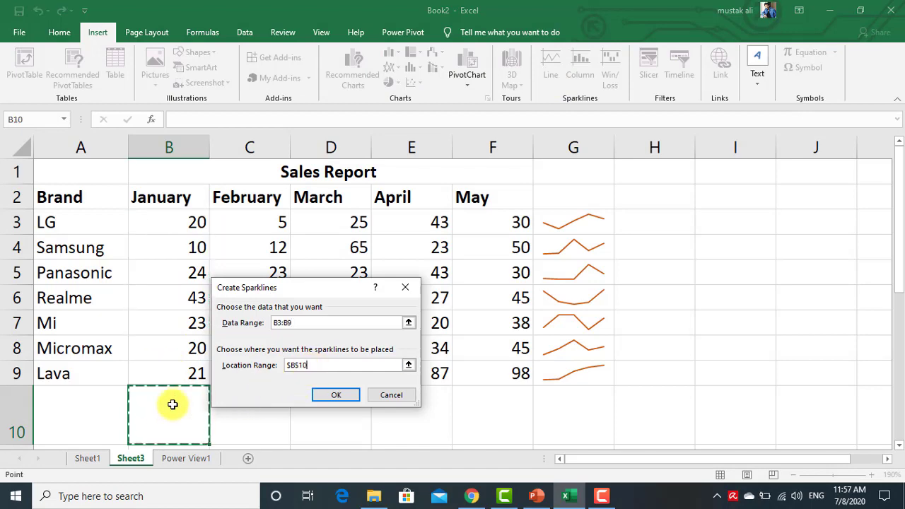
{"action": "left_click", "coordinate": [349, 393]}
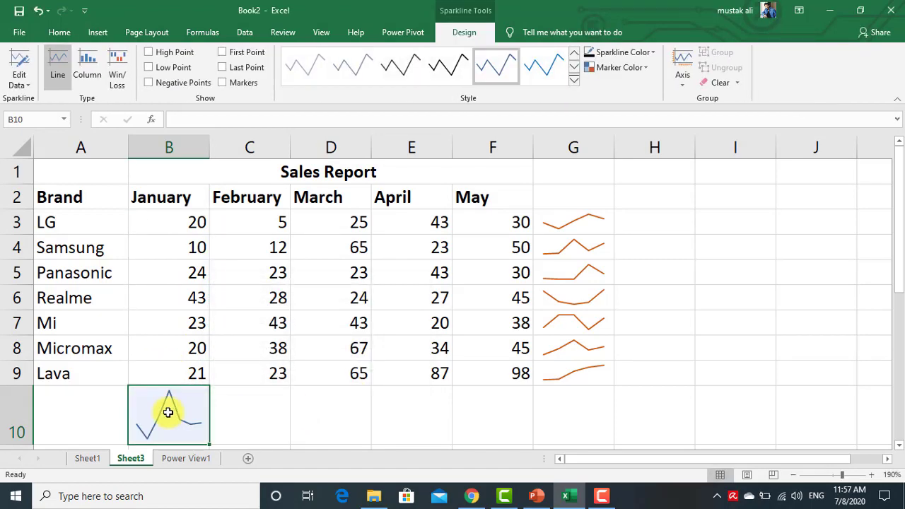
{"action": "left_click_drag", "start_coordinate": [212, 447], "coordinate": [512, 430]}
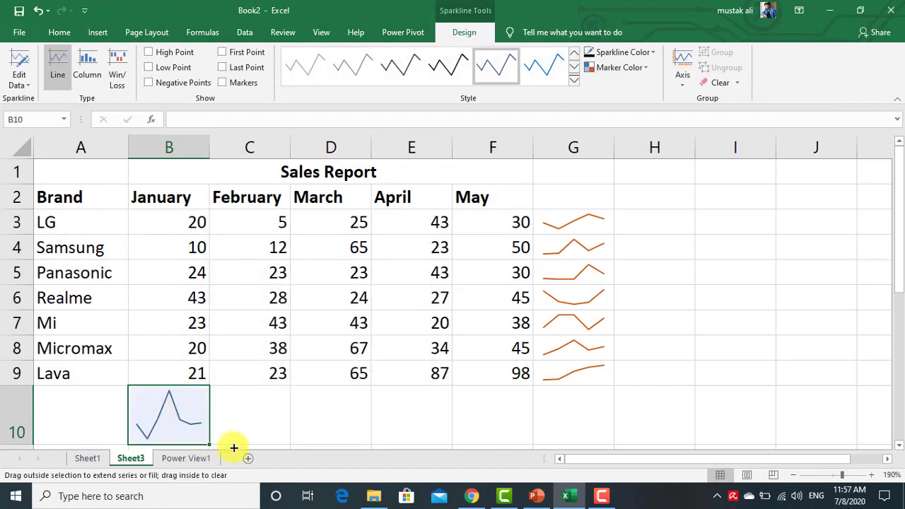
{"action": "left_click", "coordinate": [512, 431]}
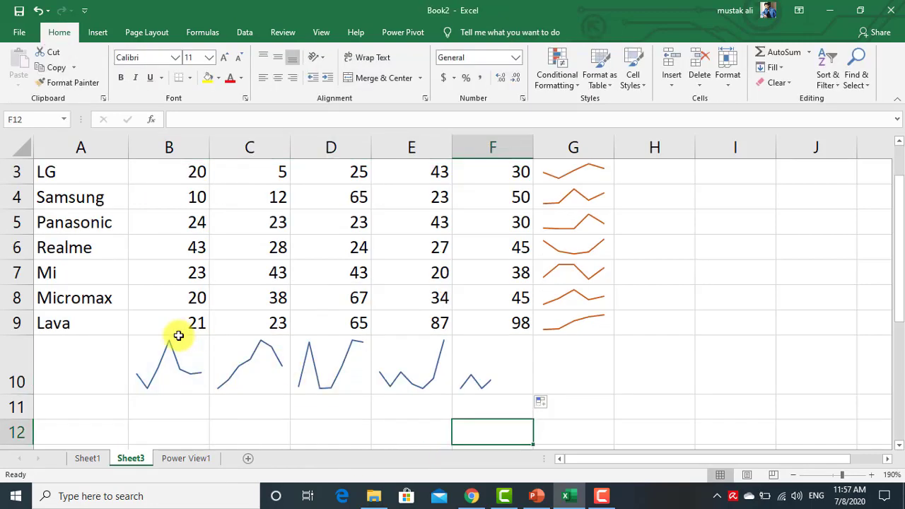
Compare the row 10 sparkline group with the brand trend sparklines in column G.
{"action": "left_click", "coordinate": [178, 373]}
{"action": "scroll", "coordinate": [178, 367], "scroll_direction": "up", "scroll_amount": 1}
{"action": "left_click", "coordinate": [594, 221]}
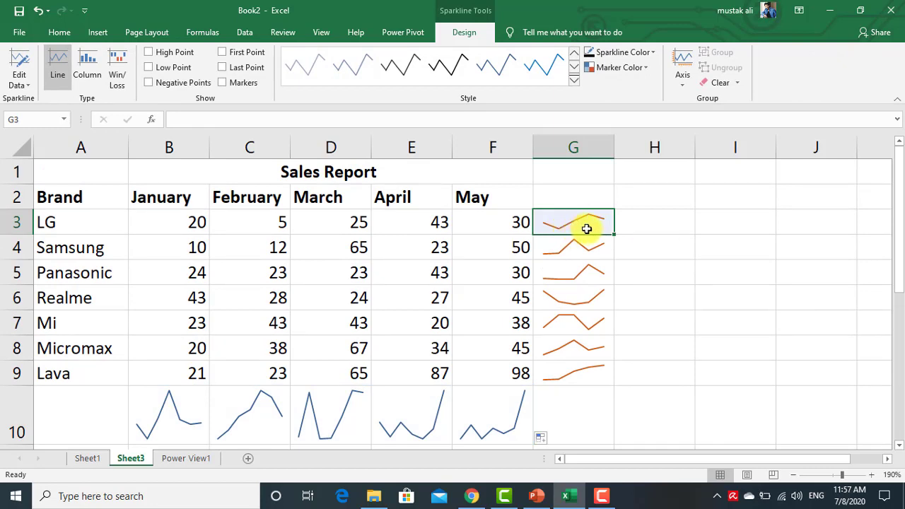
{"action": "left_click", "coordinate": [157, 420]}
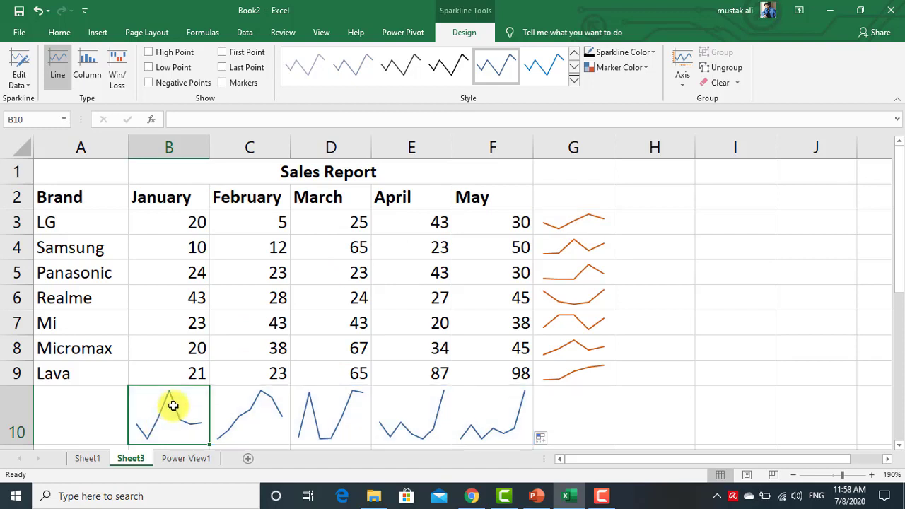
{"action": "left_click", "coordinate": [420, 356]}
{"action": "left_click", "coordinate": [229, 356]}
{"action": "left_click", "coordinate": [169, 410]}
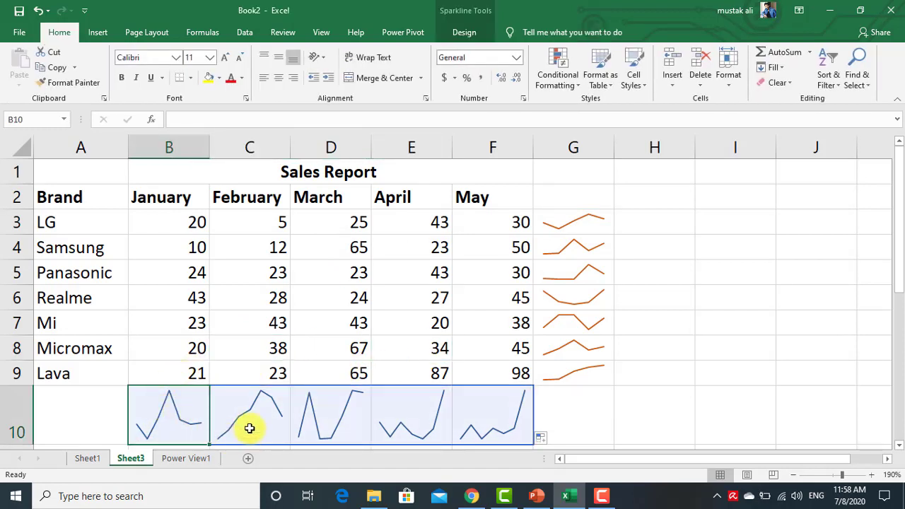
{"action": "left_click", "coordinate": [602, 418]}
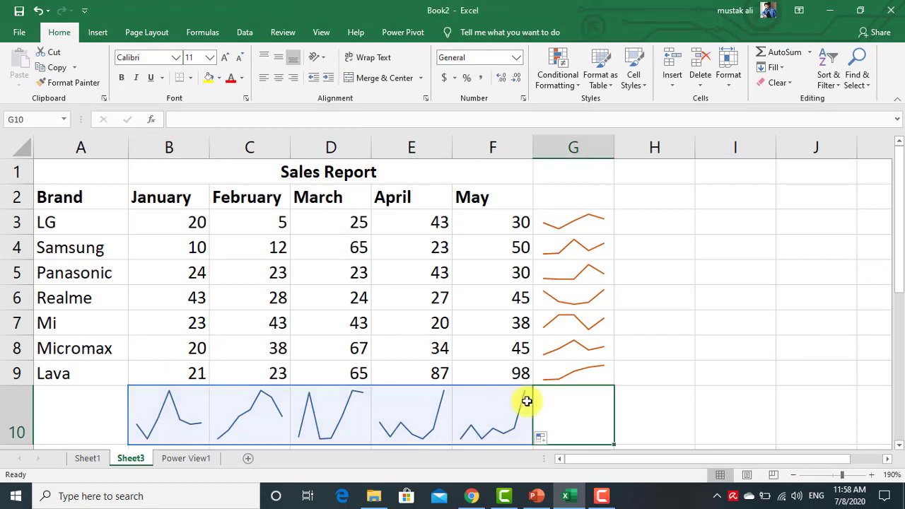
Inspect the individual sparklines in B10 through F10 of the row 10 group.
{"action": "left_click", "coordinate": [156, 369]}
{"action": "left_click", "coordinate": [171, 424]}
{"action": "left_click", "coordinate": [356, 408]}
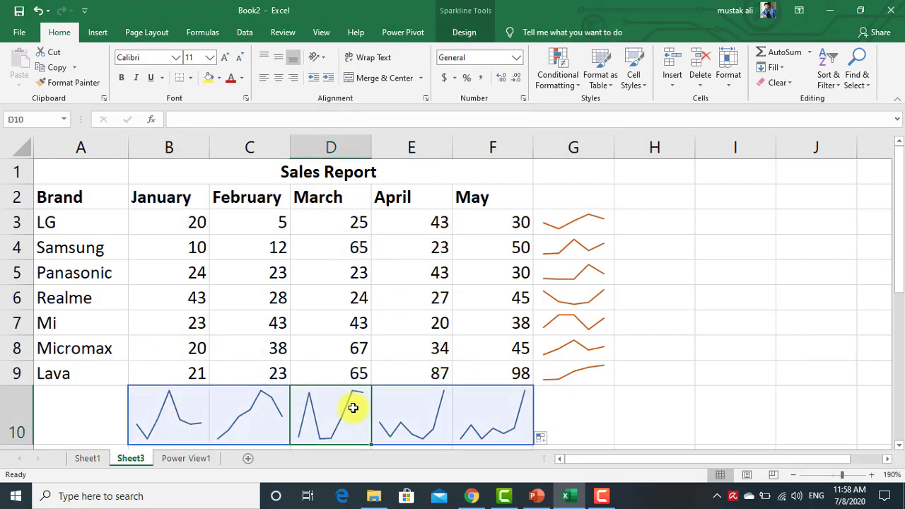
{"action": "left_click", "coordinate": [412, 414]}
{"action": "left_click", "coordinate": [576, 414]}
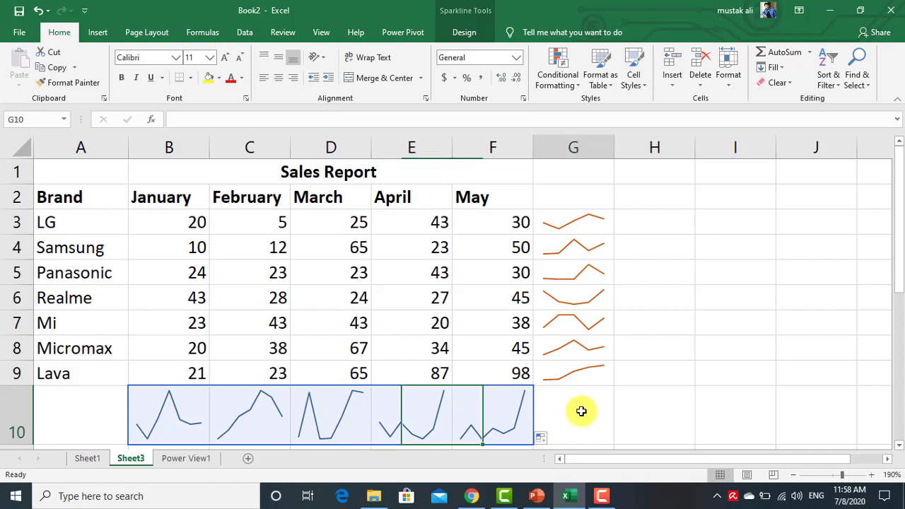
{"action": "left_click", "coordinate": [506, 417]}
{"action": "left_click", "coordinate": [545, 423]}
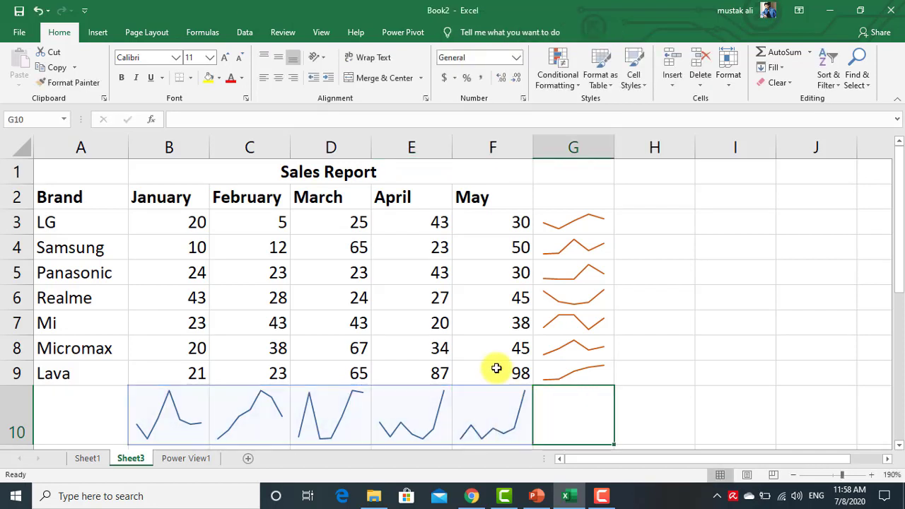
{"action": "left_click", "coordinate": [294, 295]}
{"action": "left_click", "coordinate": [203, 422]}
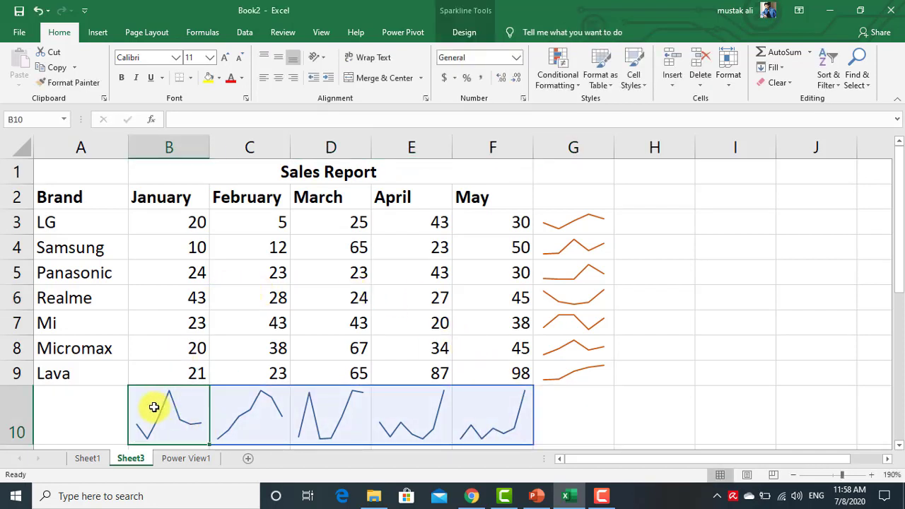
Undo the fill with Ctrl+Z so C10:F10 lose their copied sparklines.
{"action": "key", "text": "ctrl+z"}
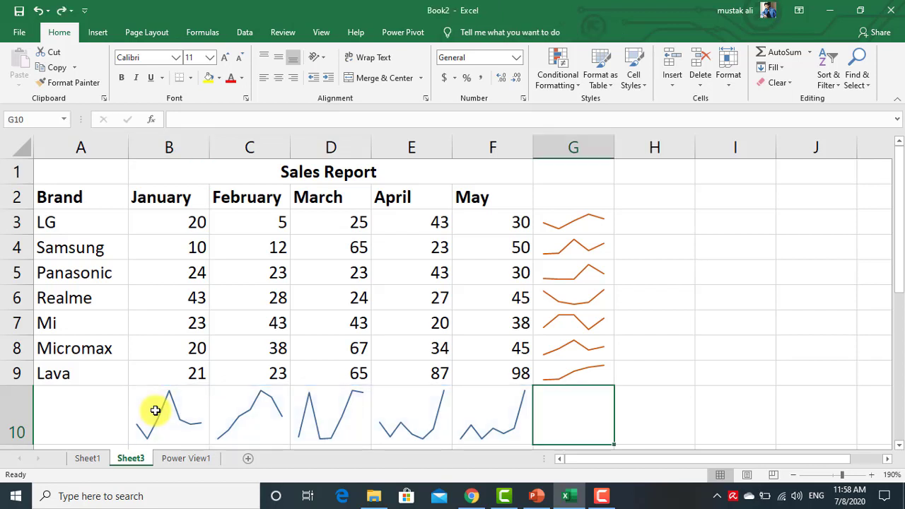
{"action": "left_click", "coordinate": [478, 416]}
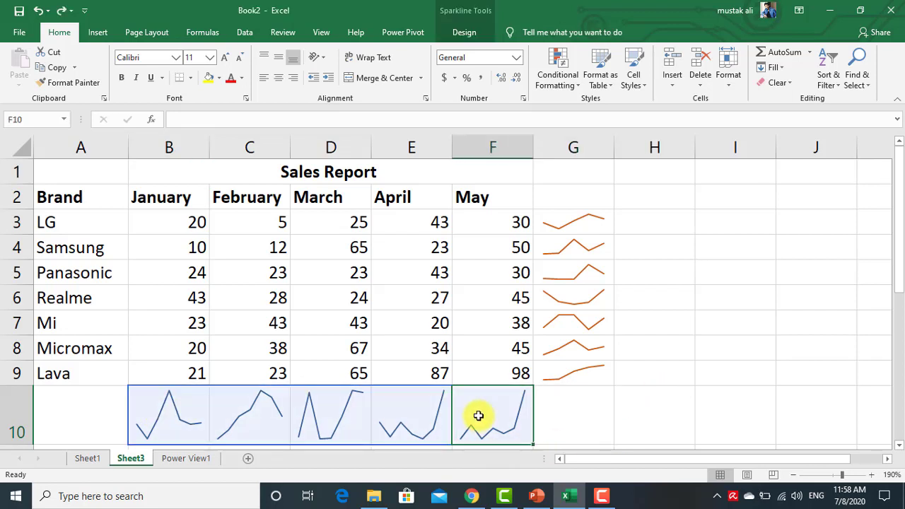
{"action": "key", "text": "ctrl+z"}
{"action": "left_click", "coordinate": [328, 424]}
Insert a line sparkline of February's C3:C9 data into cell C10.
{"action": "left_click", "coordinate": [230, 419]}
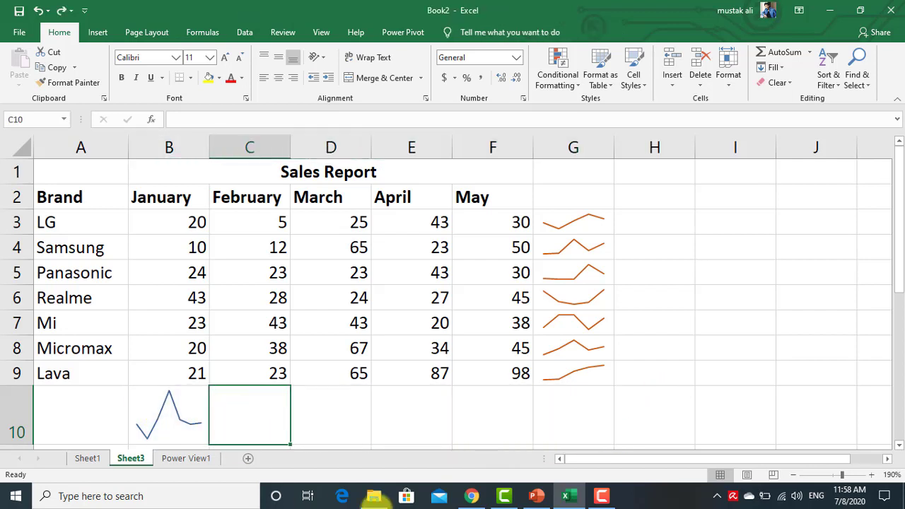
{"action": "left_click", "coordinate": [99, 33]}
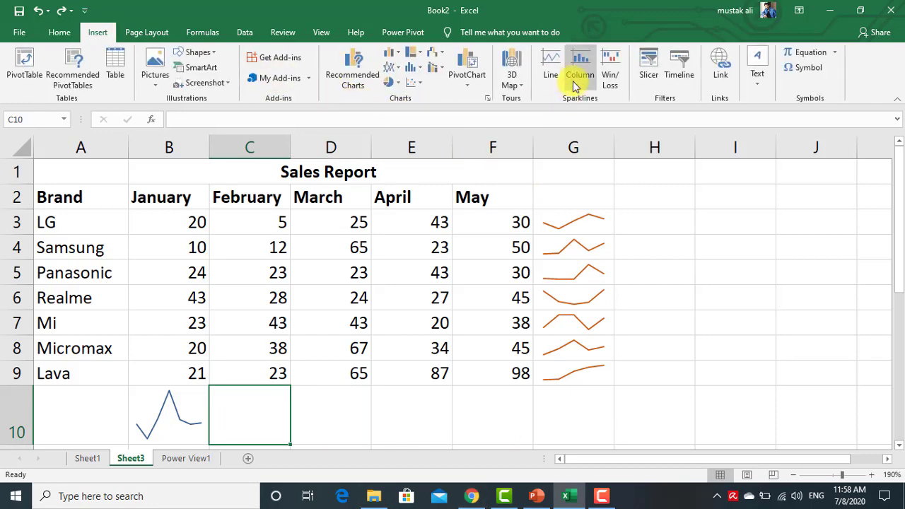
{"action": "left_click", "coordinate": [550, 71]}
{"action": "left_click_drag", "start_coordinate": [268, 224], "coordinate": [277, 369]}
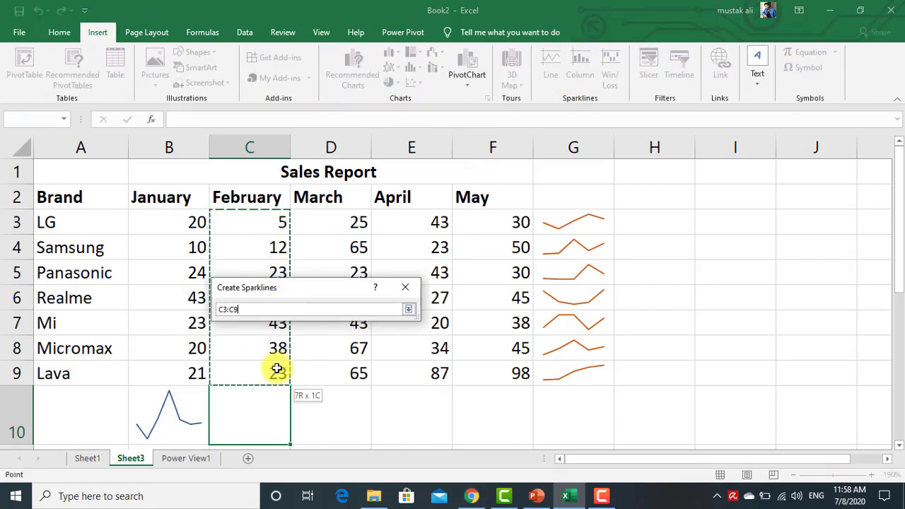
{"action": "left_click", "coordinate": [305, 365]}
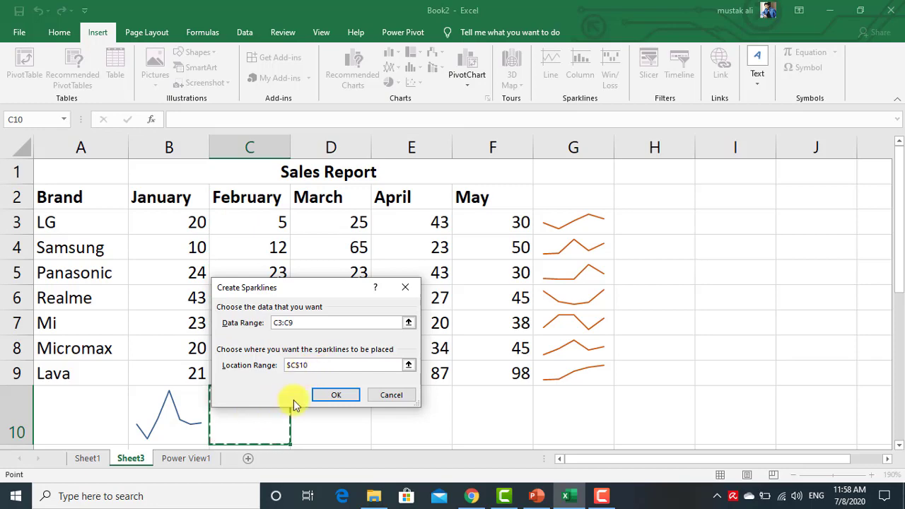
{"action": "left_click", "coordinate": [317, 397]}
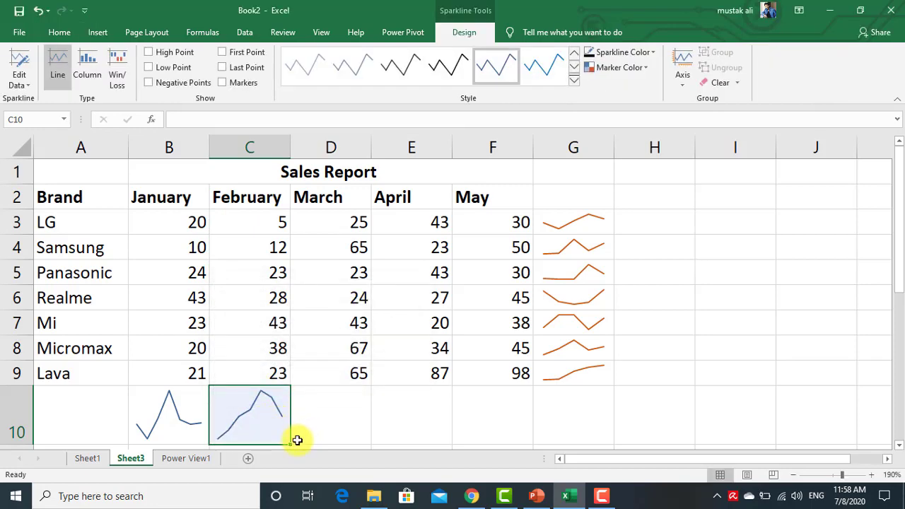
Undo the D10:F10 fill, then copy B10's sparkline across C10 to F10.
{"action": "left_click_drag", "start_coordinate": [290, 444], "coordinate": [515, 441]}
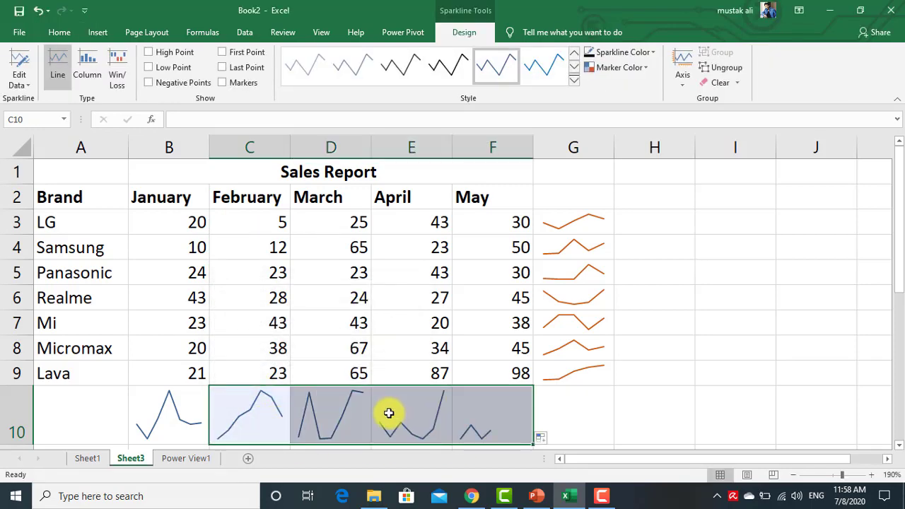
{"action": "left_click", "coordinate": [182, 410]}
{"action": "left_click", "coordinate": [278, 413]}
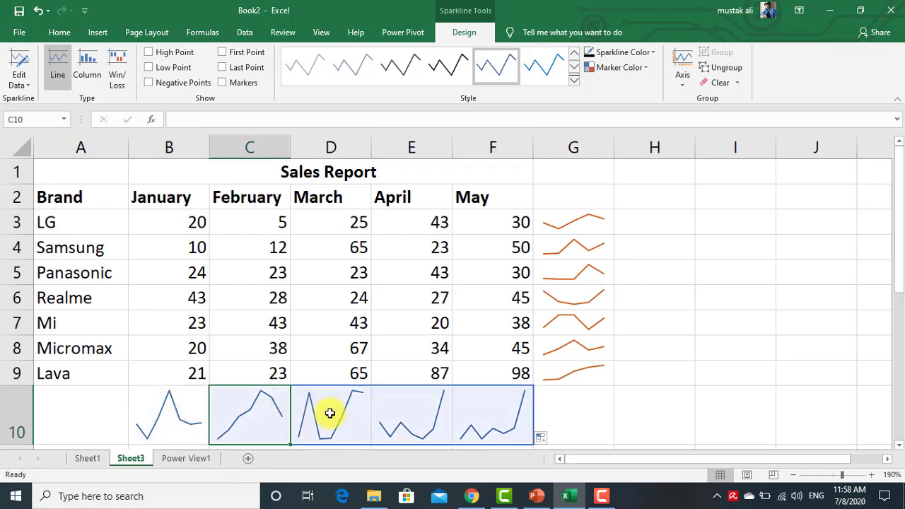
{"action": "left_click", "coordinate": [306, 443]}
{"action": "key", "text": "ctrl+z"}
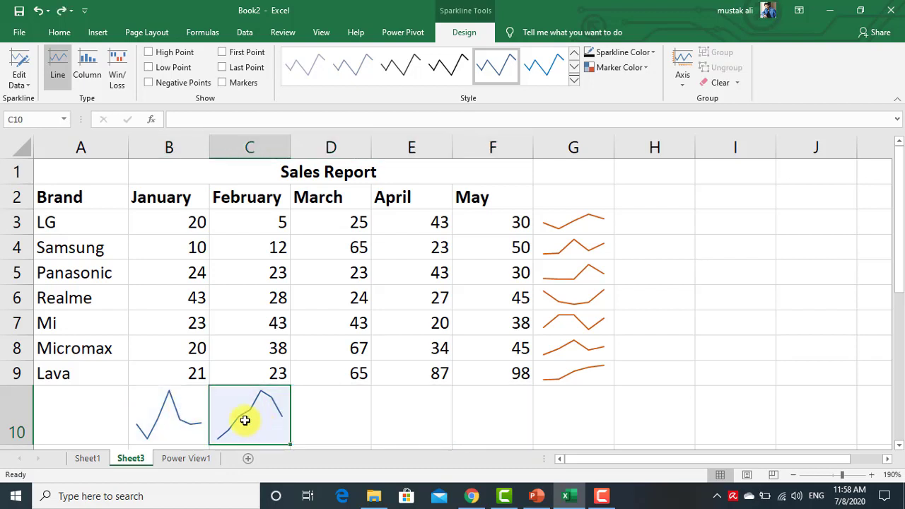
{"action": "left_click", "coordinate": [204, 429]}
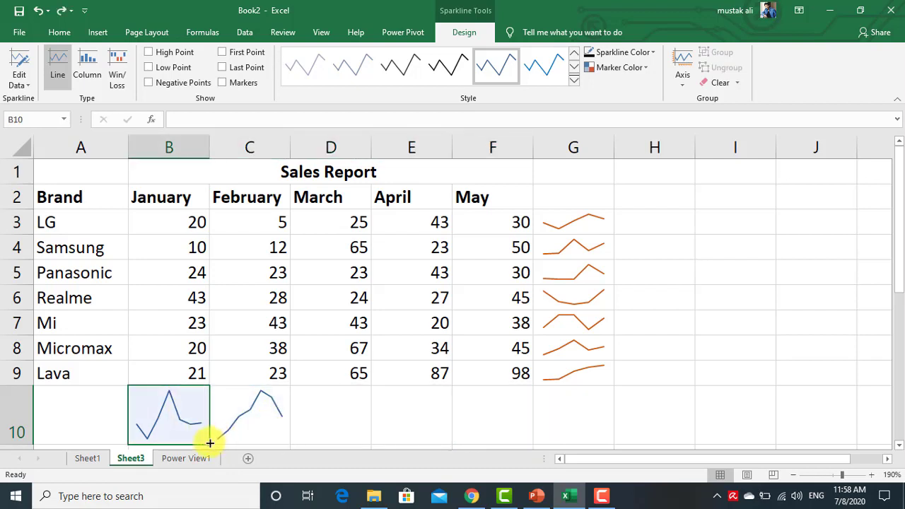
{"action": "left_click_drag", "start_coordinate": [210, 444], "coordinate": [497, 439]}
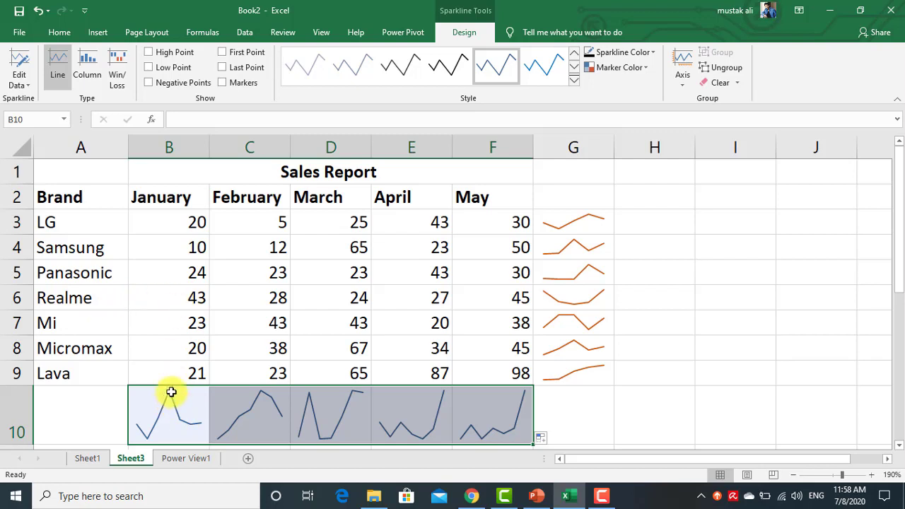
Switch the B10:F10 sparklines from Line to the Column type.
{"action": "left_click", "coordinate": [88, 71]}
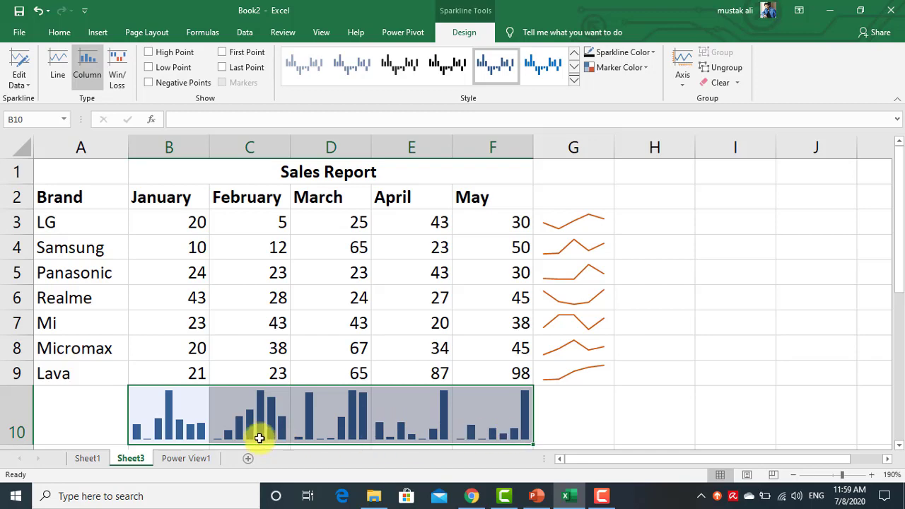
Enter -26 as Panasonic's January figure in B5 and reselect the row 10 sparklines.
{"action": "left_click", "coordinate": [184, 282]}
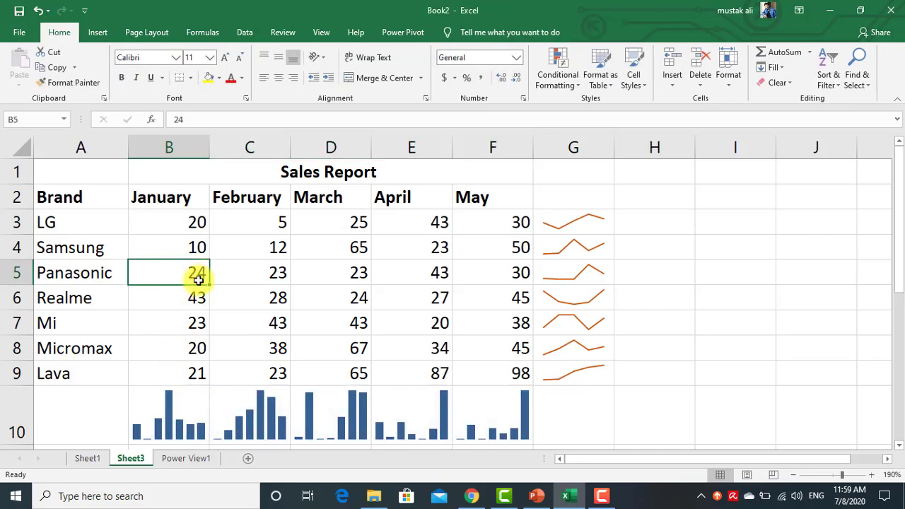
{"action": "left_click", "coordinate": [900, 447]}
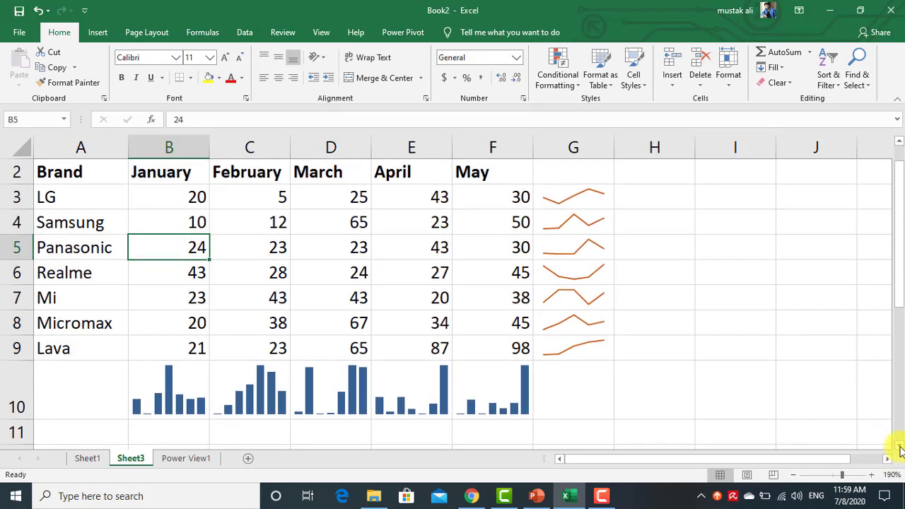
{"action": "type", "text": "-26"}
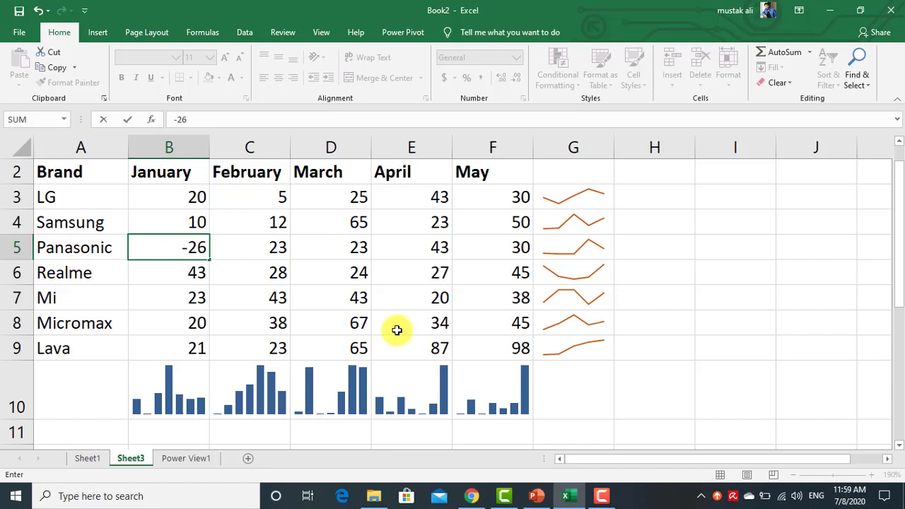
{"action": "key", "text": "Return"}
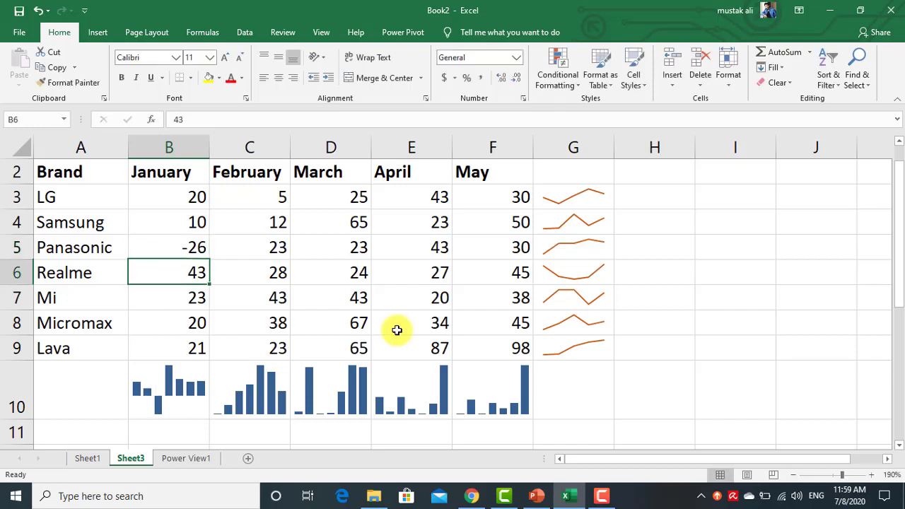
{"action": "left_click", "coordinate": [156, 410]}
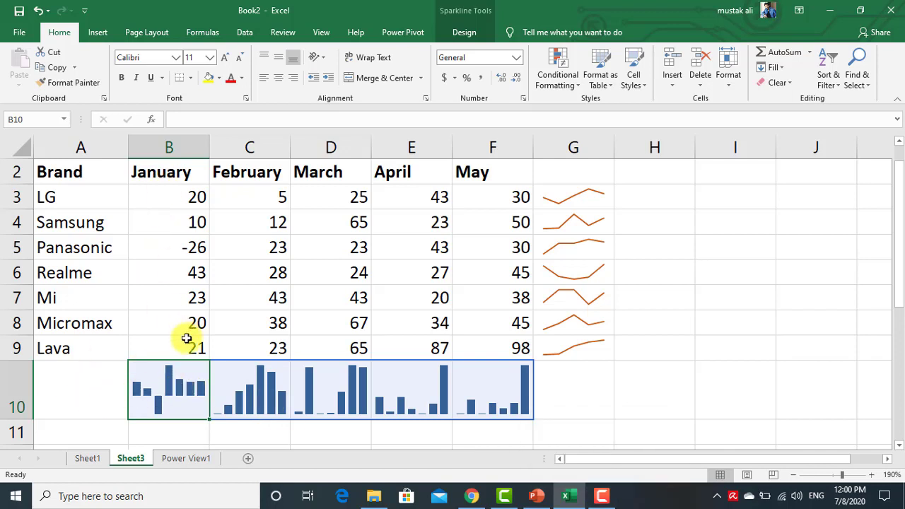
Tick High, Low, Last and First Point for the row 10 column sparklines.
{"action": "left_click", "coordinate": [464, 32]}
{"action": "left_click", "coordinate": [170, 55]}
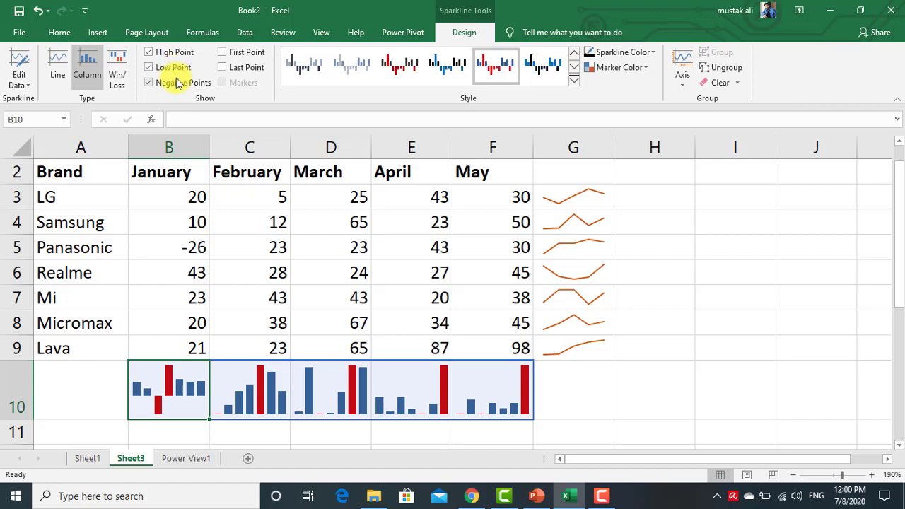
{"action": "left_click", "coordinate": [174, 69]}
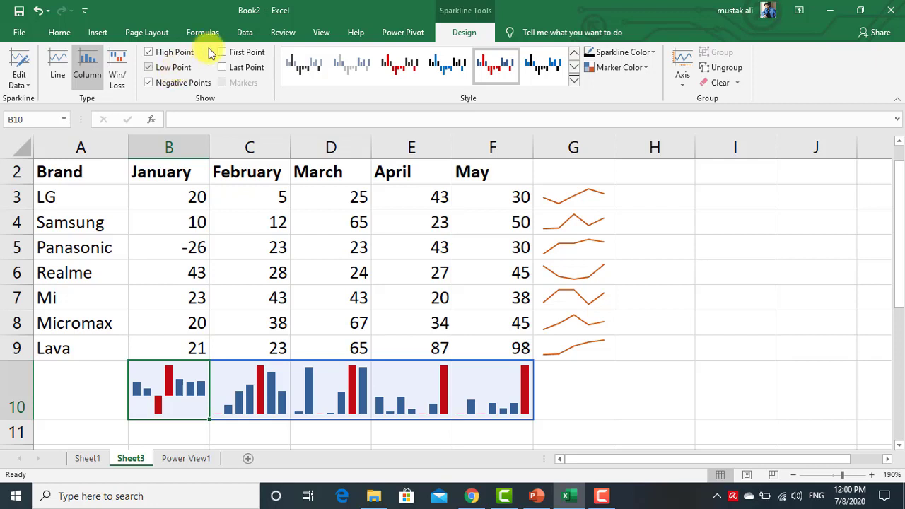
{"action": "left_click", "coordinate": [232, 70]}
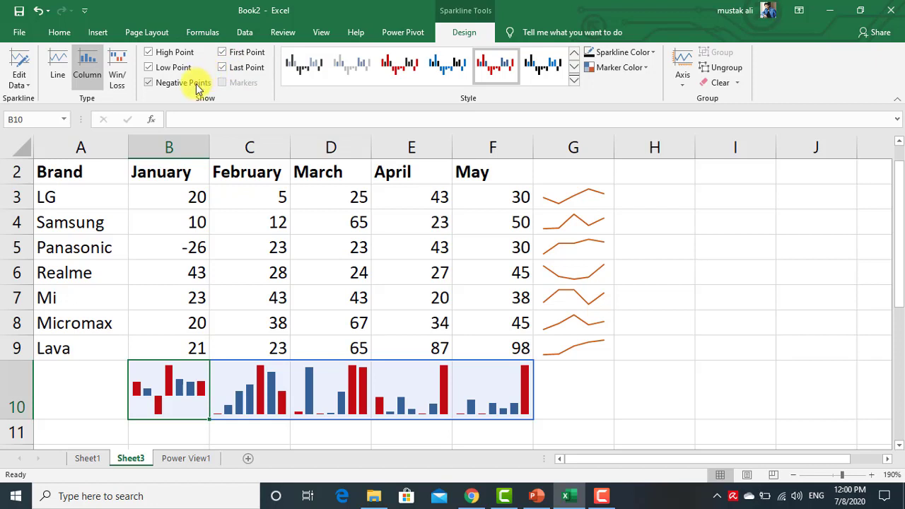
{"action": "left_click", "coordinate": [223, 54]}
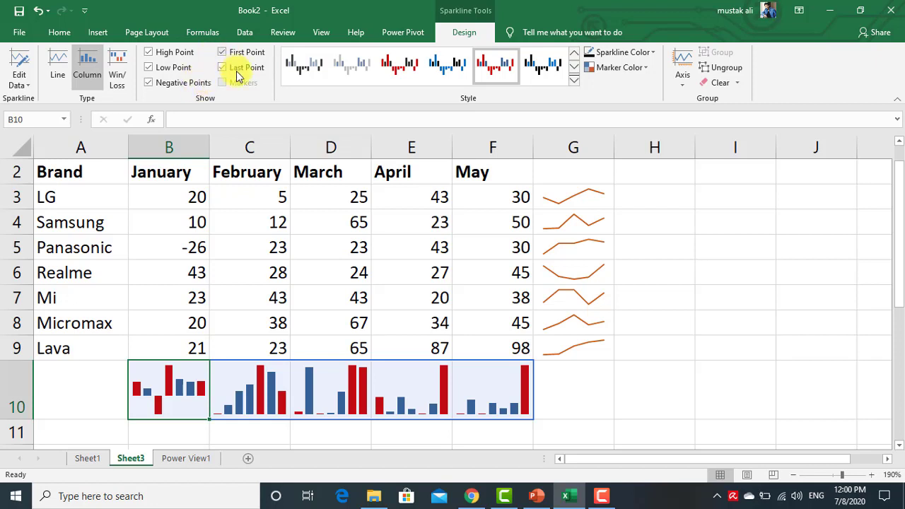
Try black-blue and green-blue sparkline styles before applying the gold style.
{"action": "left_click", "coordinate": [574, 79]}
{"action": "left_click", "coordinate": [538, 222]}
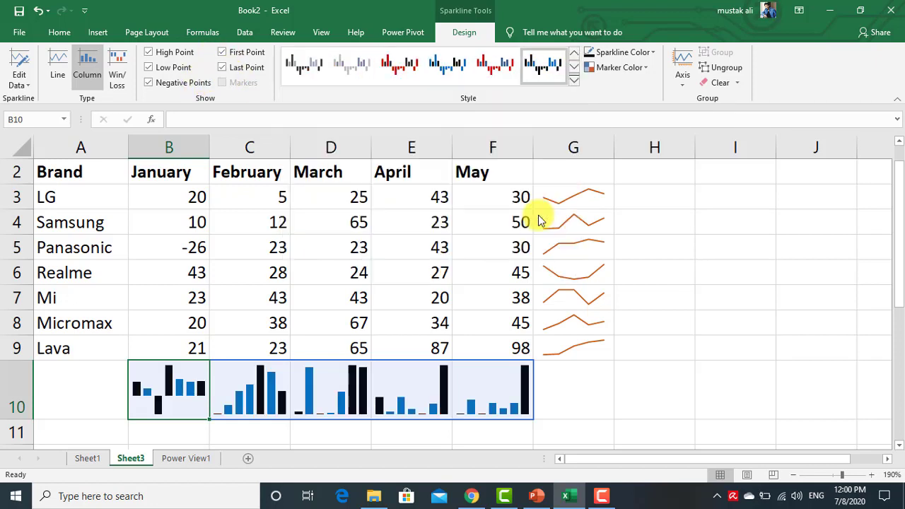
{"action": "left_click", "coordinate": [574, 80]}
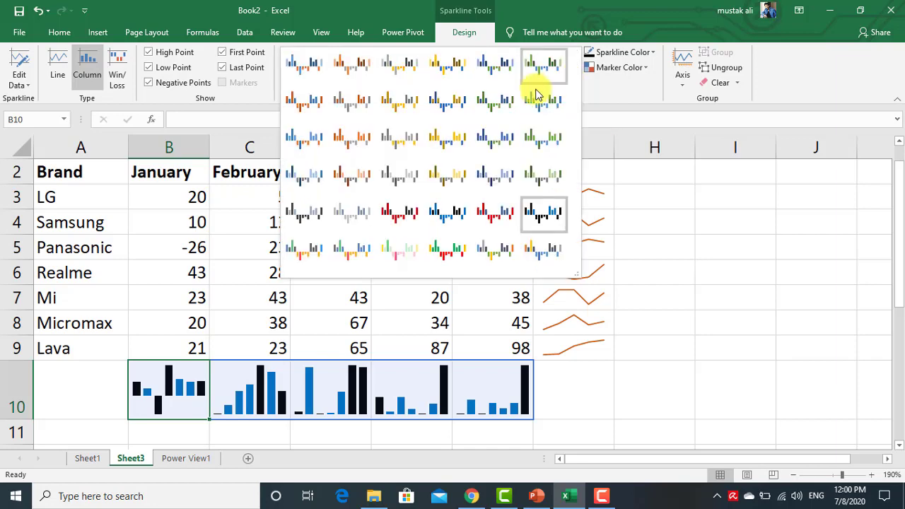
{"action": "left_click", "coordinate": [479, 113]}
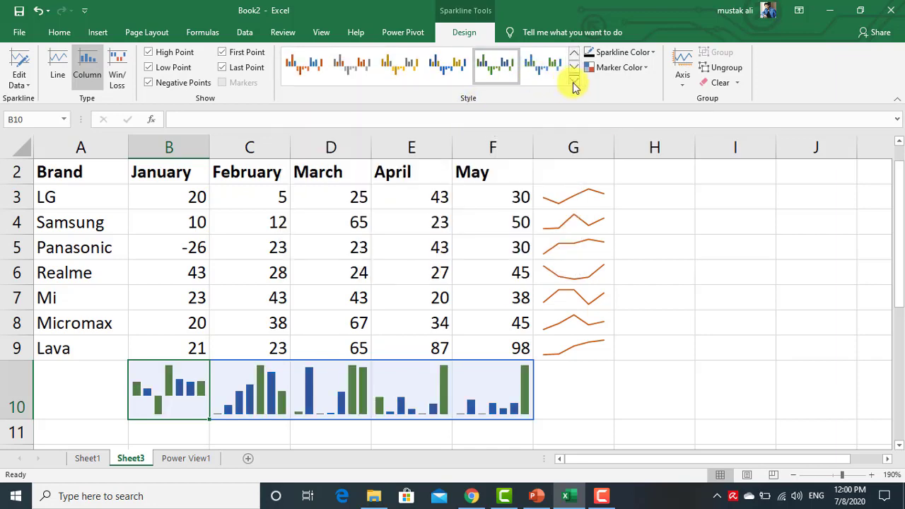
{"action": "left_click", "coordinate": [574, 80]}
{"action": "left_click", "coordinate": [447, 136]}
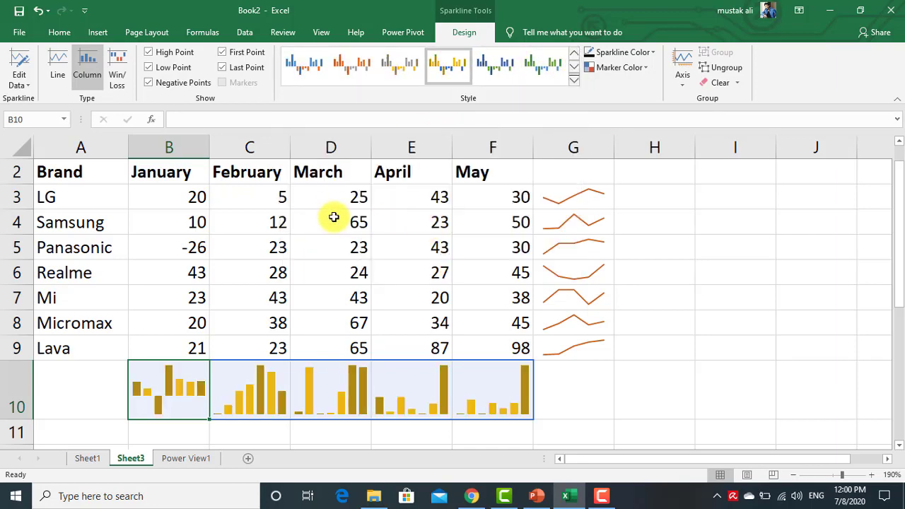
Clear the low, negative, high, first and last point markers and switch to Win/Loss.
{"action": "left_click", "coordinate": [150, 83]}
{"action": "left_click", "coordinate": [157, 67]}
{"action": "left_click", "coordinate": [173, 53]}
{"action": "left_click", "coordinate": [244, 52]}
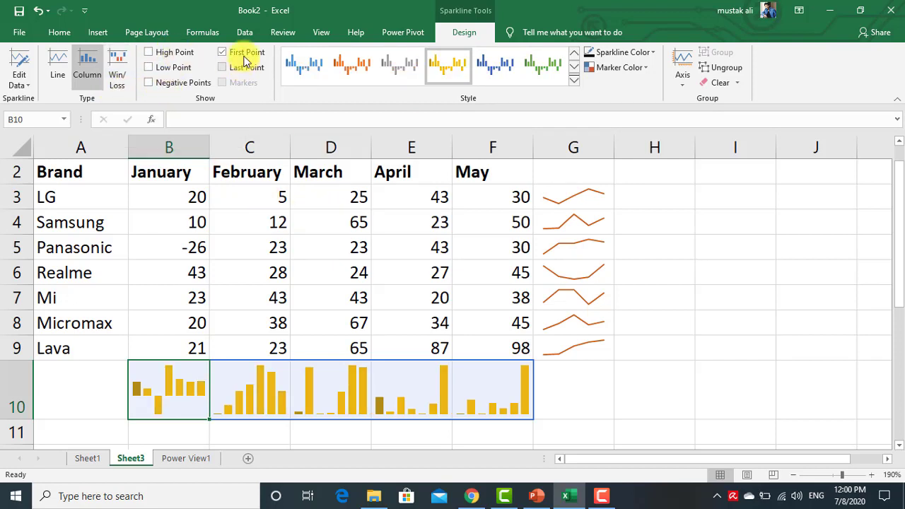
{"action": "left_click", "coordinate": [245, 67]}
{"action": "left_click", "coordinate": [122, 78]}
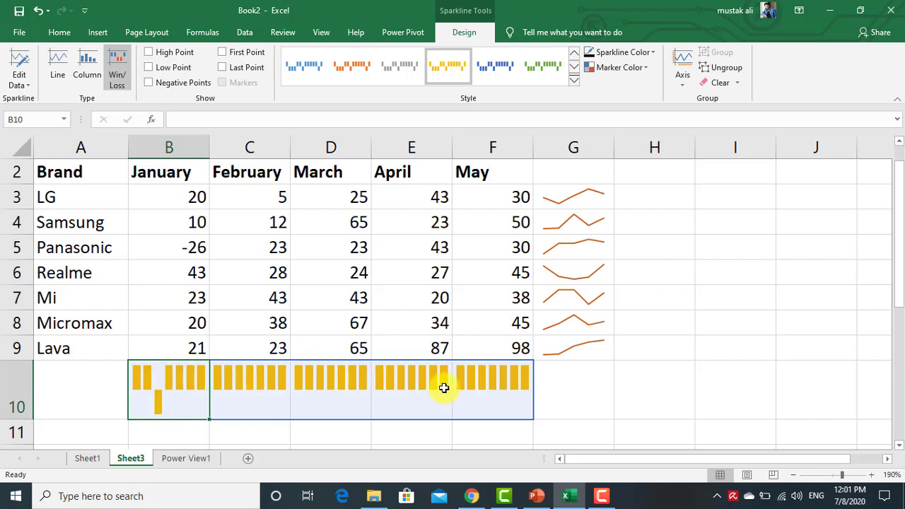
Apply the blue style while trying Line and Win/Loss, ending on Column sparklines.
{"action": "left_click", "coordinate": [59, 77]}
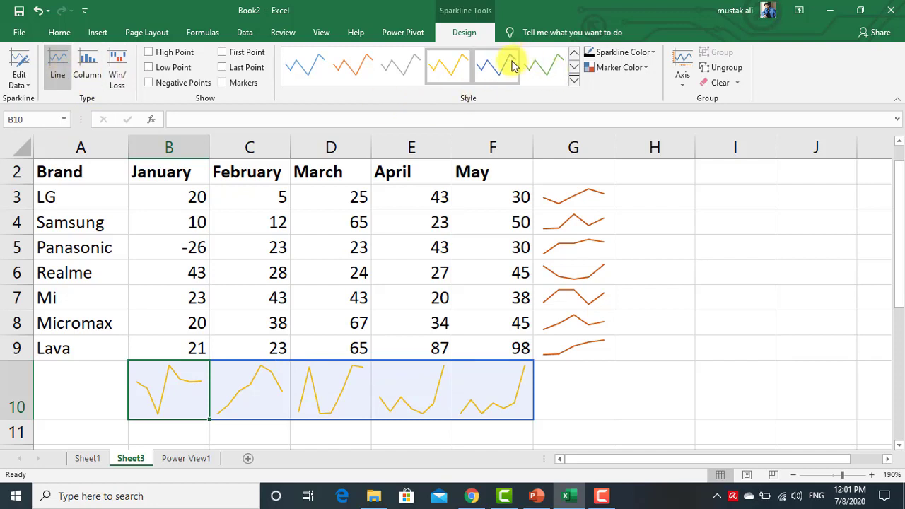
{"action": "left_click", "coordinate": [509, 63]}
{"action": "left_click", "coordinate": [85, 75]}
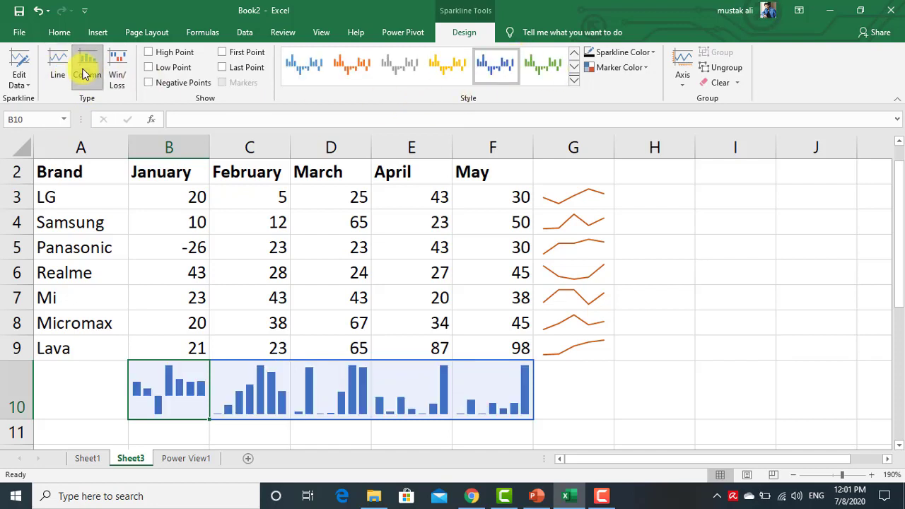
{"action": "left_click", "coordinate": [117, 80]}
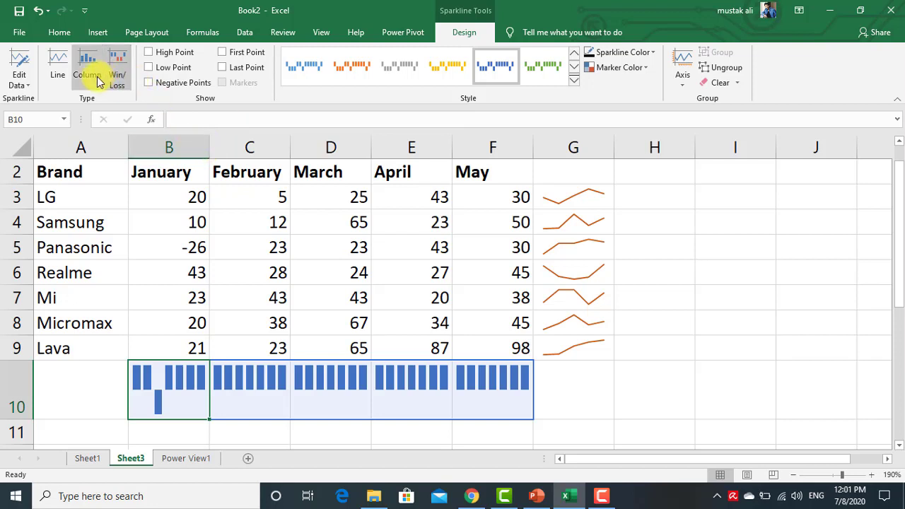
{"action": "left_click", "coordinate": [98, 82]}
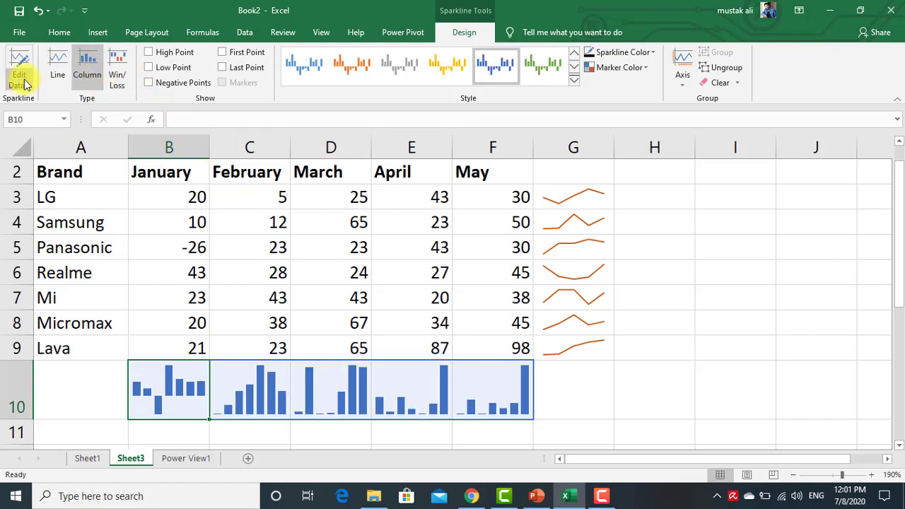
{"action": "scroll", "coordinate": [339, 302], "scroll_direction": "up", "scroll_amount": 1}
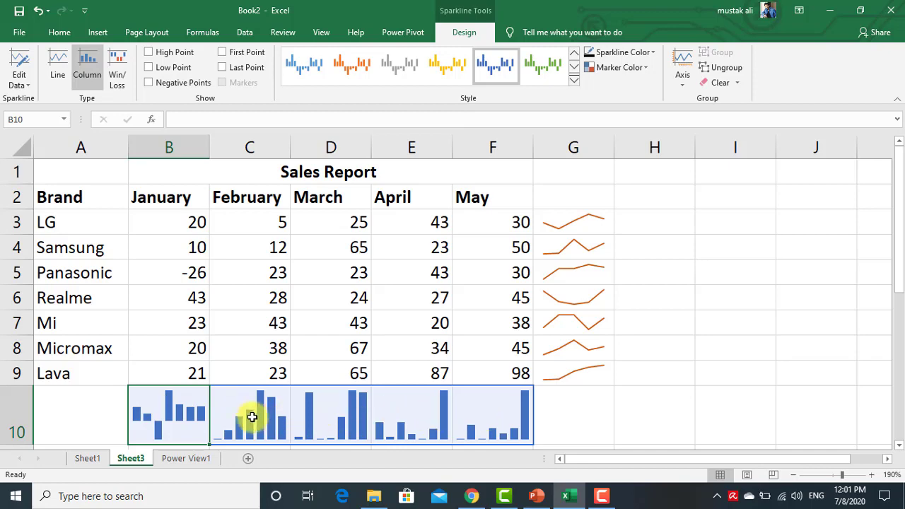
Delete sparkline row 10 and insert a blank row 1 above the Sales Report title.
{"action": "right_click", "coordinate": [18, 418]}
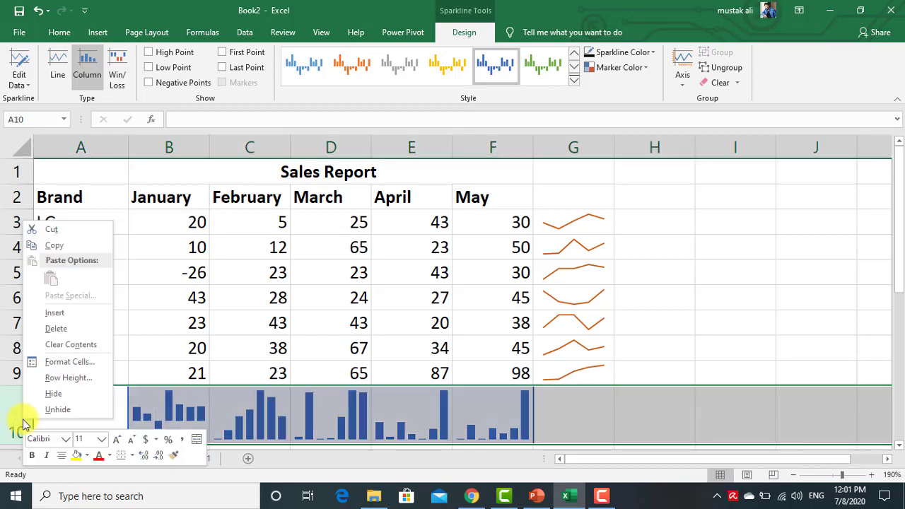
{"action": "left_click", "coordinate": [57, 333]}
{"action": "left_click", "coordinate": [347, 414]}
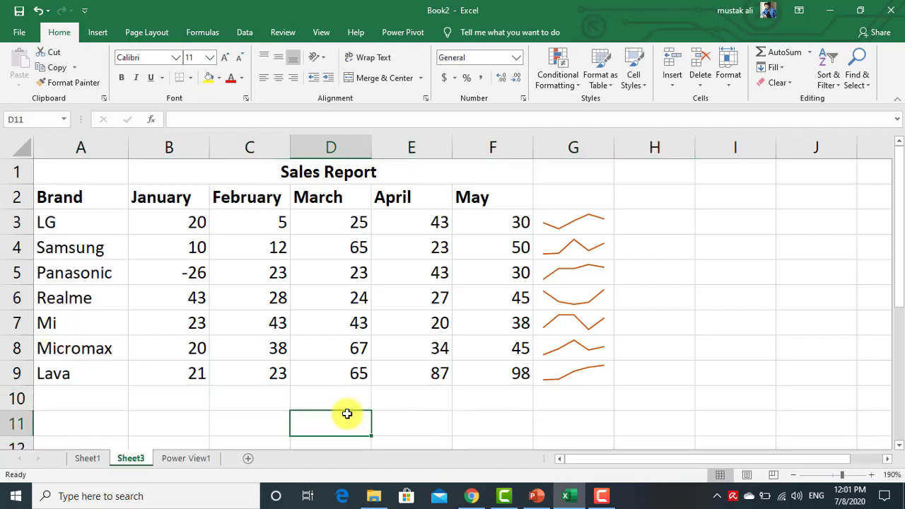
{"action": "left_click", "coordinate": [27, 172]}
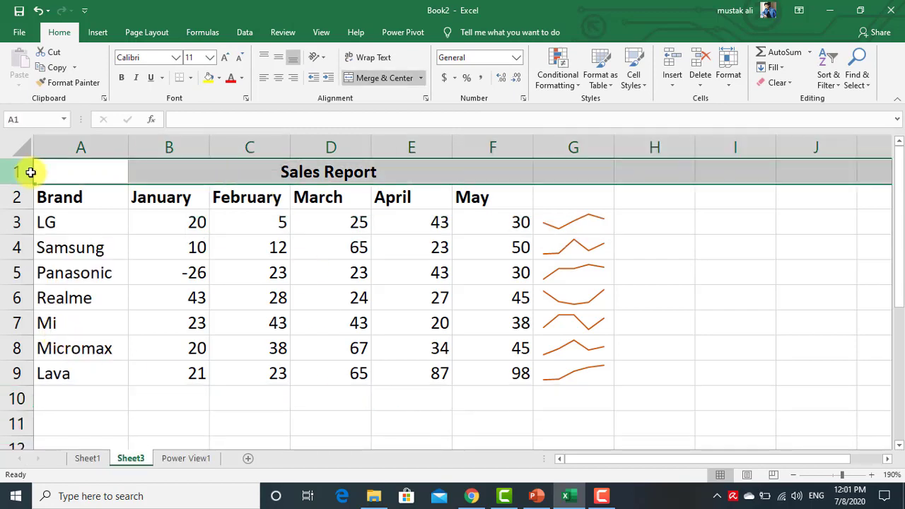
{"action": "right_click", "coordinate": [31, 172]}
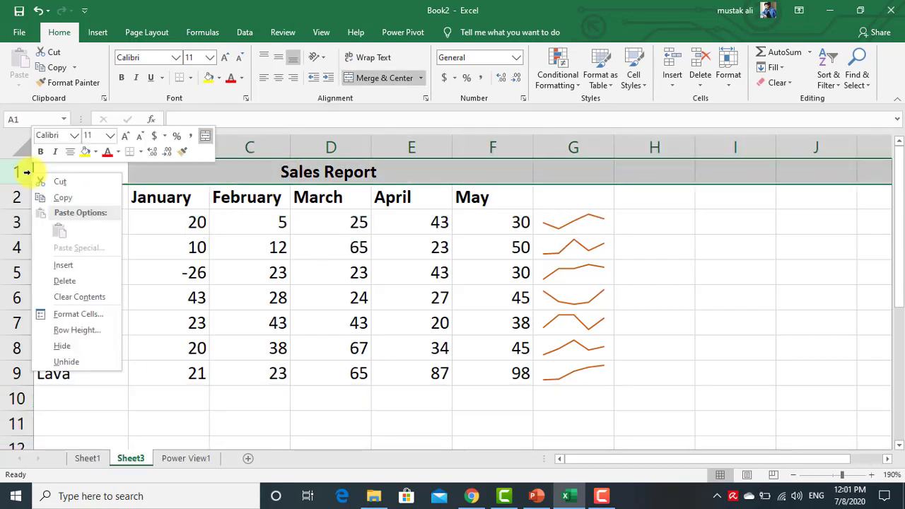
{"action": "left_click", "coordinate": [61, 265]}
{"action": "left_click", "coordinate": [238, 255]}
Create a line sparkline in B1 from the January data B4:B10.
{"action": "left_click", "coordinate": [177, 174]}
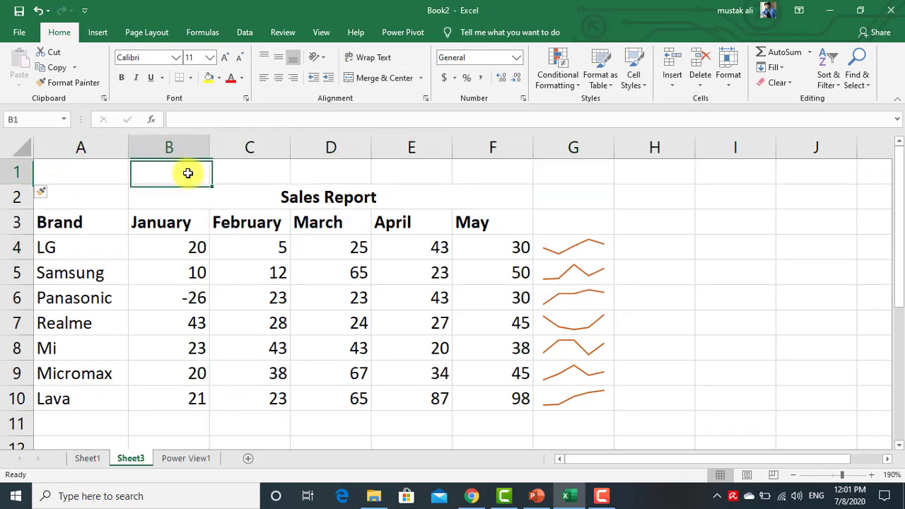
{"action": "left_click", "coordinate": [98, 32]}
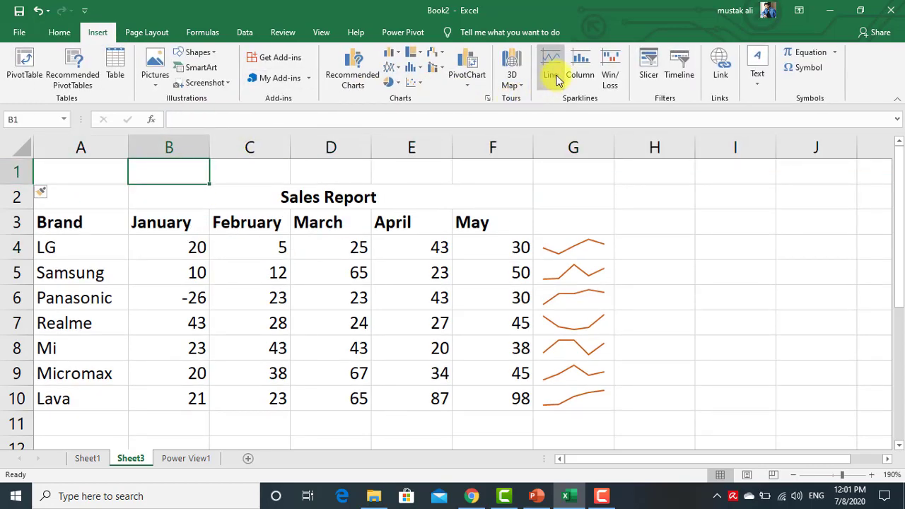
{"action": "left_click", "coordinate": [556, 81]}
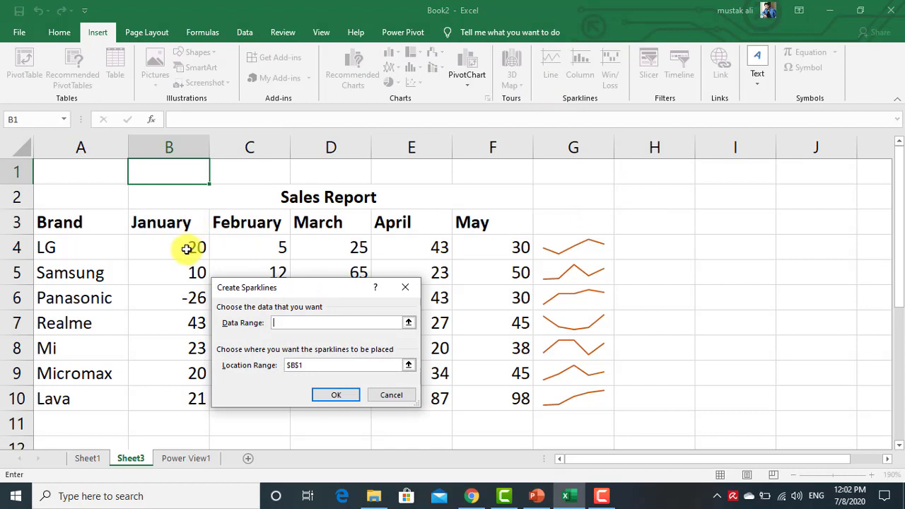
{"action": "mouse_move", "coordinate": [186, 249]}
{"action": "left_mouse_down"}
{"action": "mouse_move", "coordinate": [193, 336]}
{"action": "mouse_move", "coordinate": [182, 394]}
{"action": "left_mouse_up"}
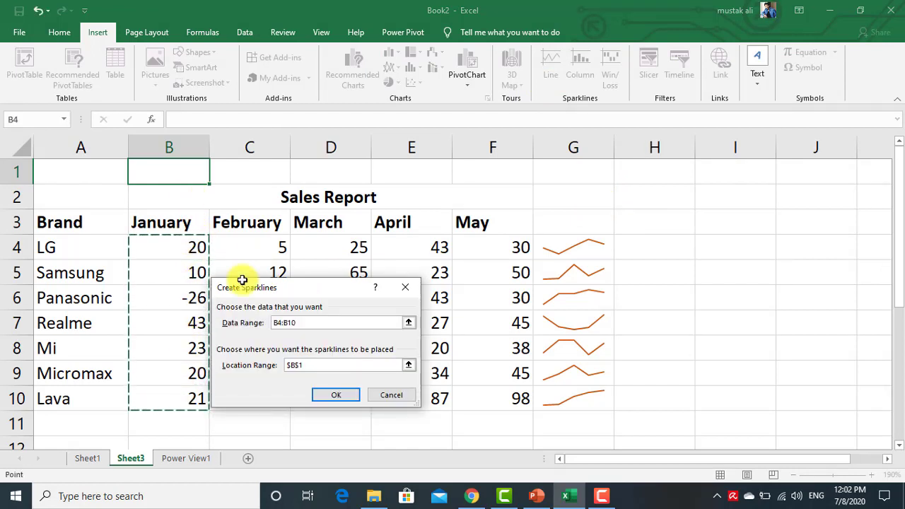
{"action": "left_click", "coordinate": [310, 365]}
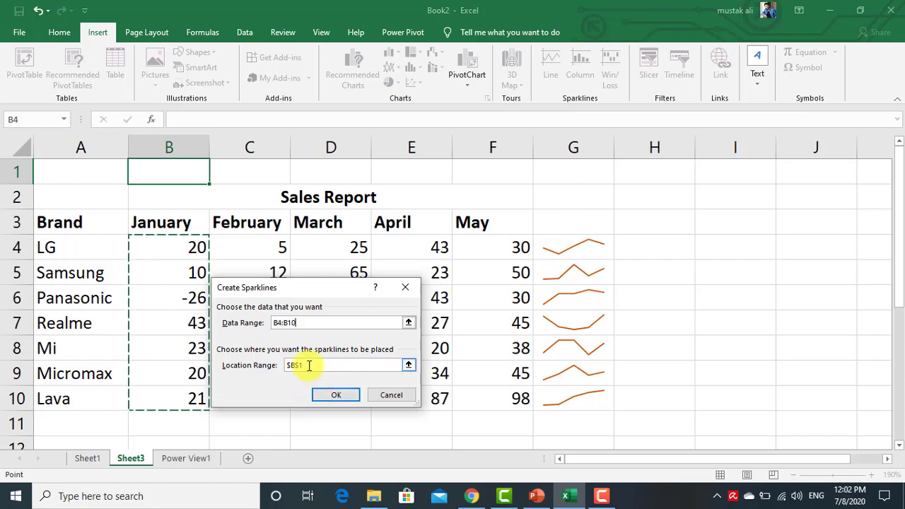
{"action": "left_click", "coordinate": [332, 396]}
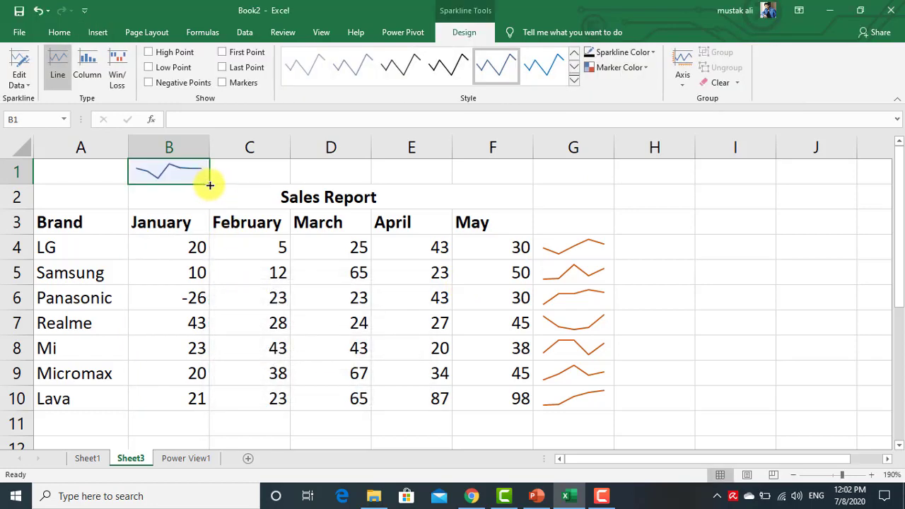
Fill the sparkline across to F1, make row 1 taller, and switch to column sparklines.
{"action": "mouse_move", "coordinate": [210, 186]}
{"action": "left_mouse_down"}
{"action": "mouse_move", "coordinate": [543, 186]}
{"action": "mouse_move", "coordinate": [531, 187]}
{"action": "left_mouse_up"}
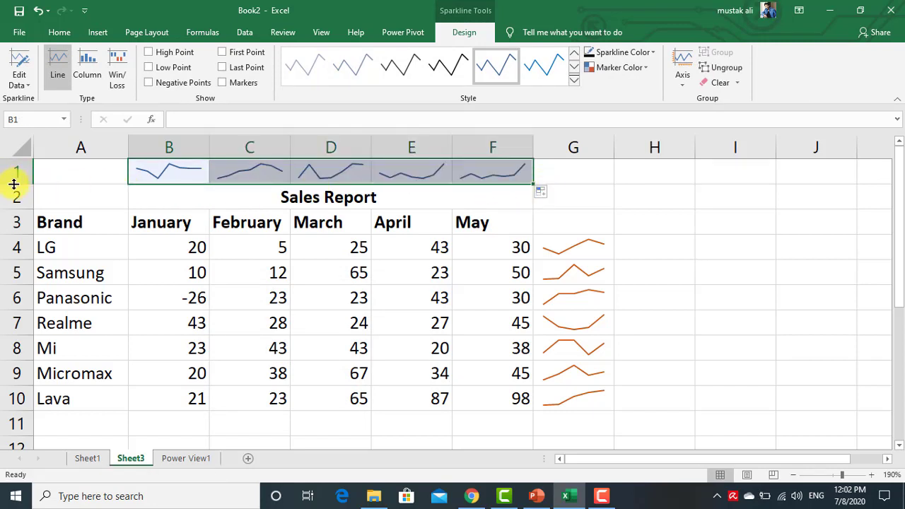
{"action": "left_click_drag", "start_coordinate": [14, 183], "coordinate": [14, 217]}
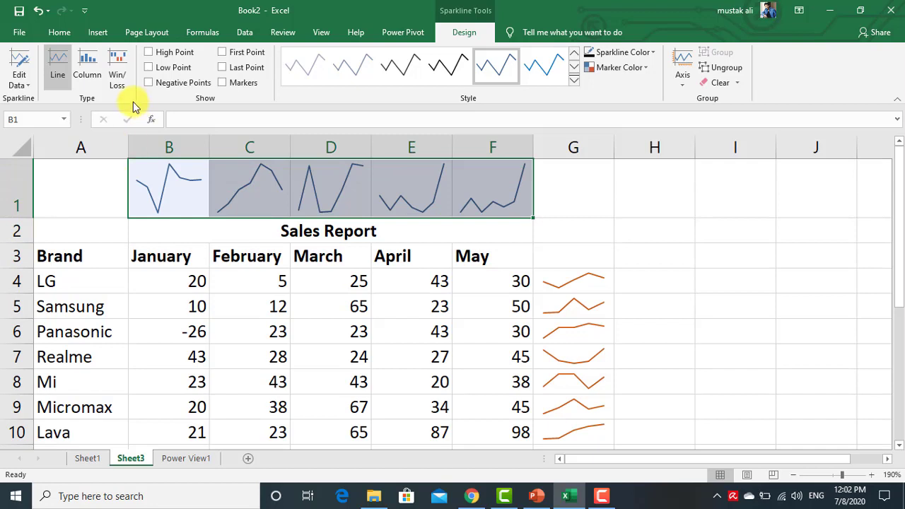
{"action": "left_click", "coordinate": [75, 63]}
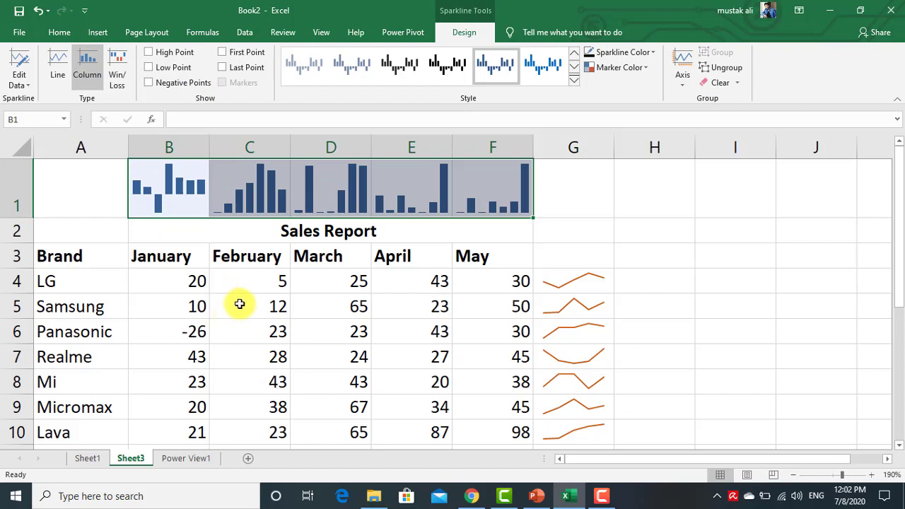
{"action": "scroll", "coordinate": [212, 318], "scroll_direction": "down", "scroll_amount": 1}
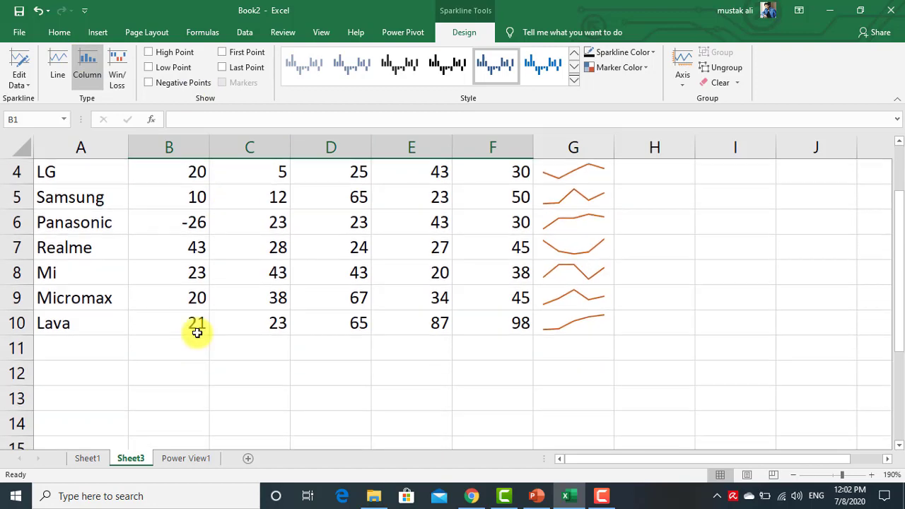
Enter the brand names Poco in A11 and 1+ in A12.
{"action": "left_click", "coordinate": [71, 348]}
{"action": "scroll", "coordinate": [194, 361], "scroll_direction": "up", "scroll_amount": 1}
{"action": "scroll", "coordinate": [193, 361], "scroll_direction": "down", "scroll_amount": 1}
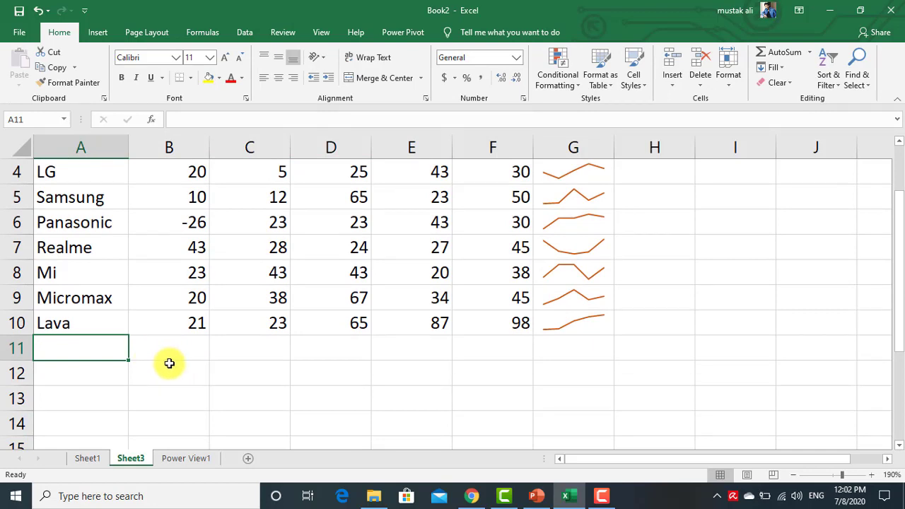
{"action": "type", "text": "Poco"}
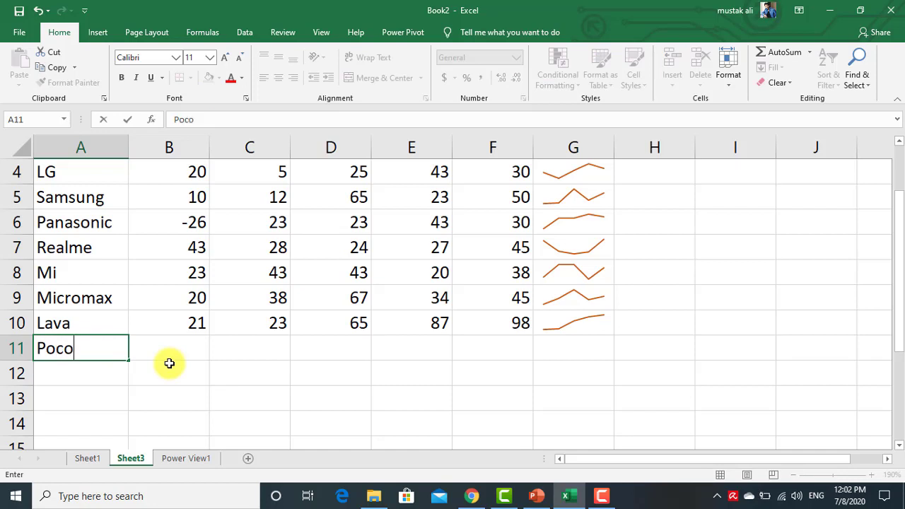
{"action": "key", "text": "Return"}
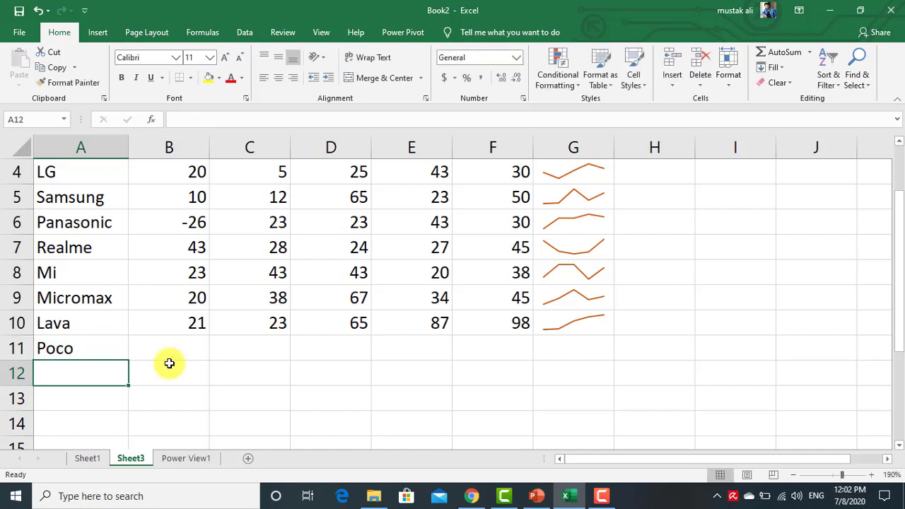
{"action": "type", "text": "Iq"}
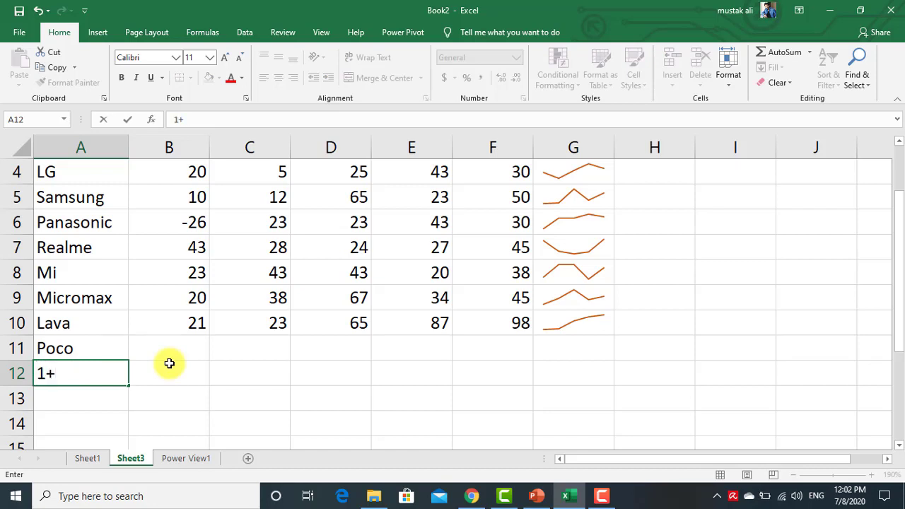
{"action": "left_click", "coordinate": [169, 364]}
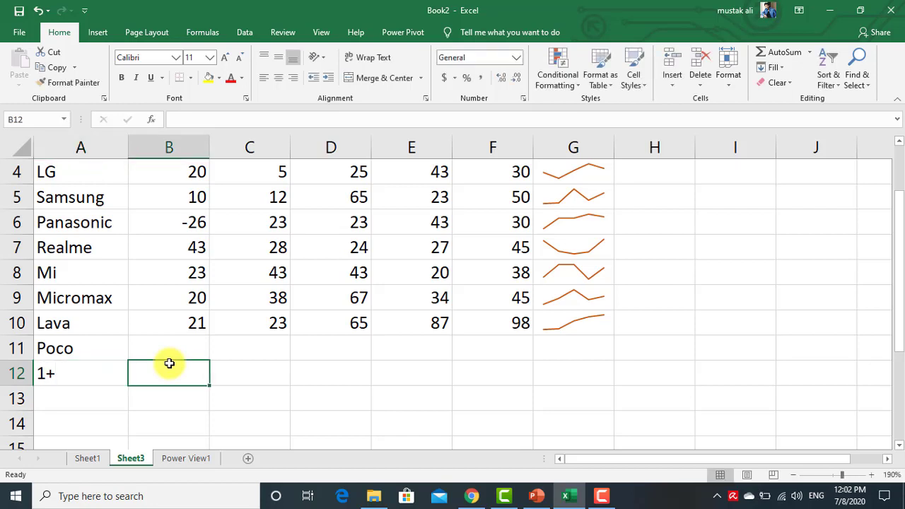
Enter Poco's January–May sales: 20, 23, 43, 25, 53.
{"action": "left_click", "coordinate": [188, 349]}
{"action": "type", "text": "20"}
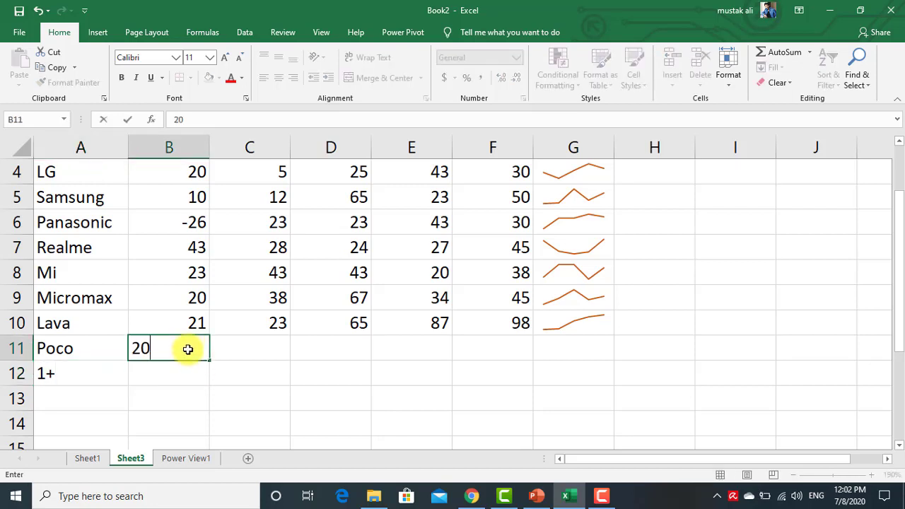
{"action": "key", "text": "Tab"}
{"action": "type", "text": "2"}
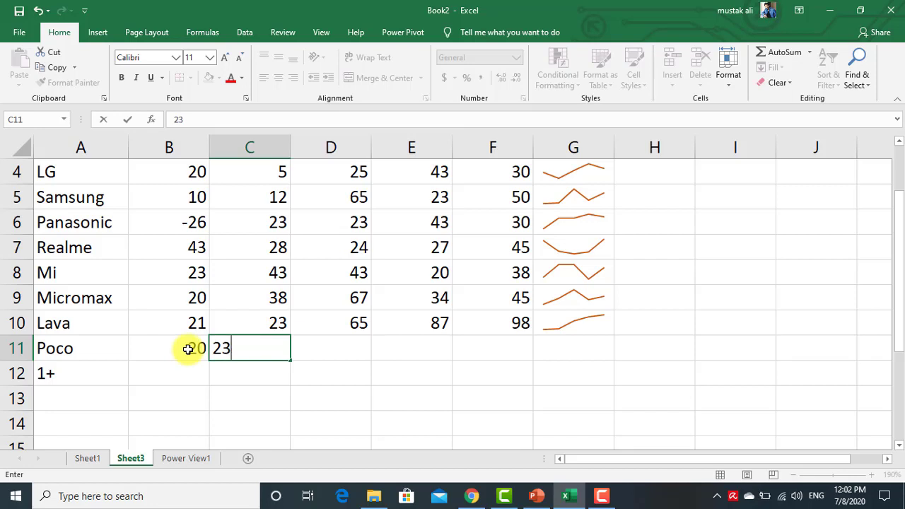
{"action": "key", "text": "Tab"}
{"action": "type", "text": "4"}
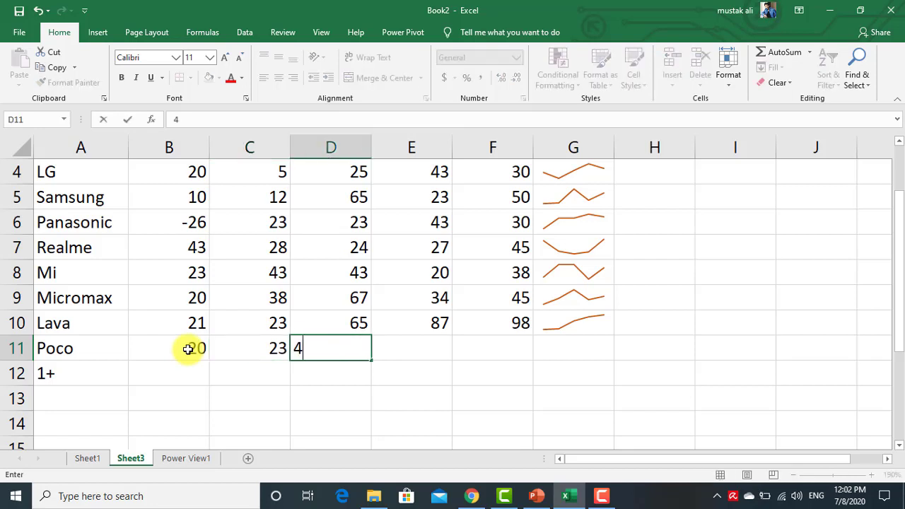
{"action": "key", "text": "Tab"}
{"action": "type", "text": "25"}
{"action": "key", "text": "Tab"}
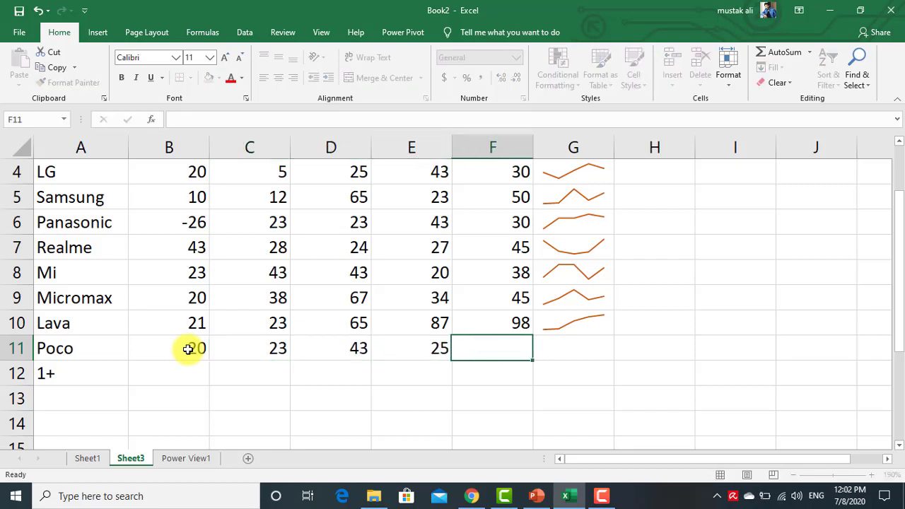
{"action": "type", "text": "53"}
{"action": "key", "text": "Tab"}
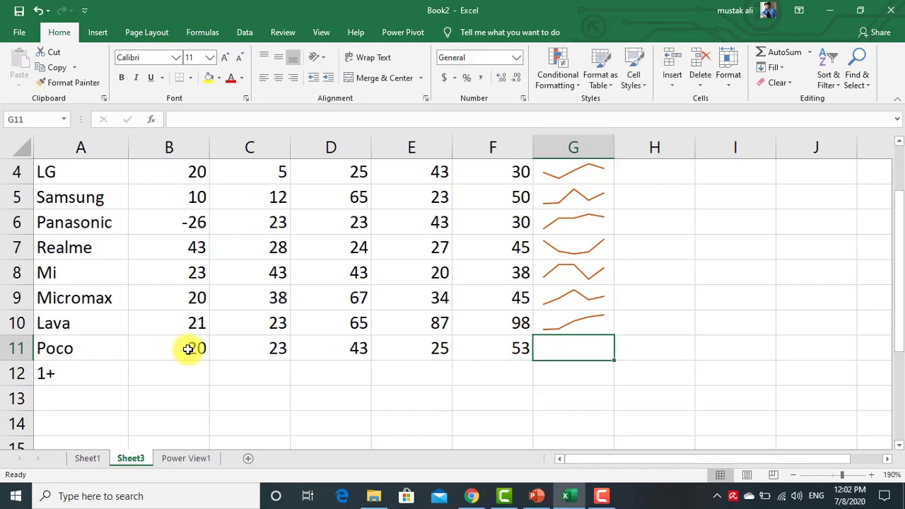
{"action": "key", "text": "Return"}
Enter 1+'s January–May sales: 23, 25, 53, 35, 53.
{"action": "type", "text": "23"}
{"action": "key", "text": "Tab"}
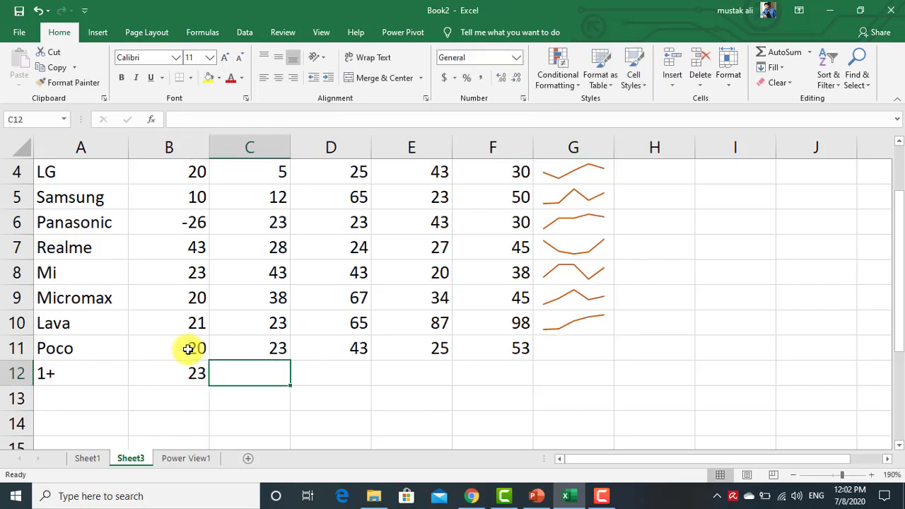
{"action": "type", "text": "25"}
{"action": "key", "text": "Tab"}
{"action": "type", "text": "53"}
{"action": "key", "text": "Tab"}
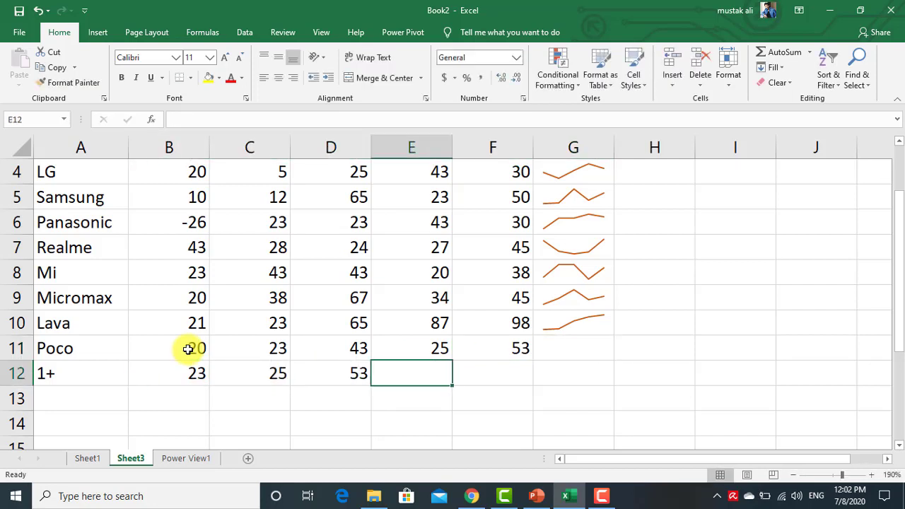
{"action": "type", "text": "35"}
{"action": "key", "text": "Tab"}
{"action": "type", "text": "53"}
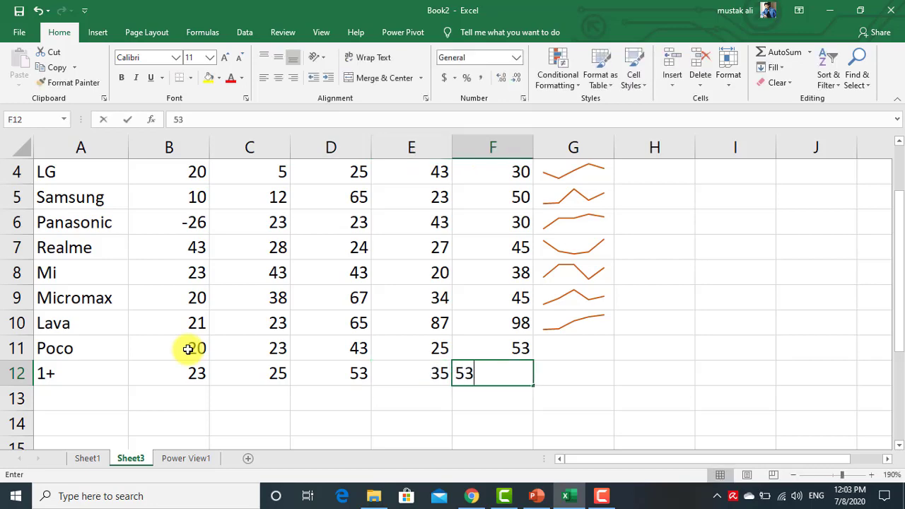
{"action": "key", "text": "Tab"}
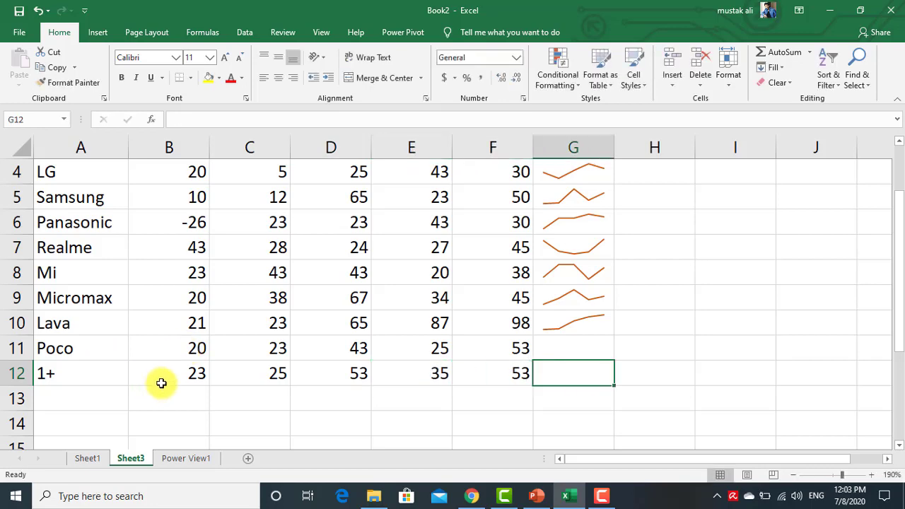
{"action": "scroll", "coordinate": [162, 382], "scroll_direction": "up", "scroll_amount": 1}
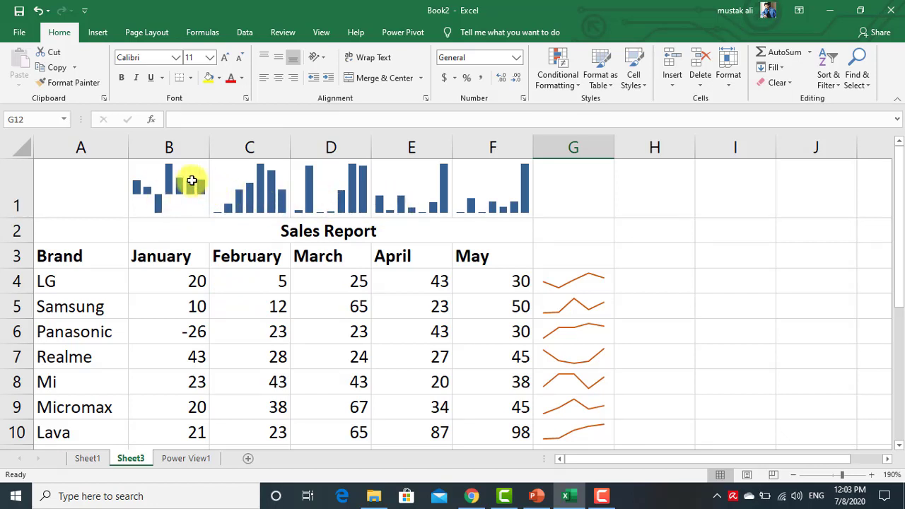
{"action": "left_click", "coordinate": [162, 196]}
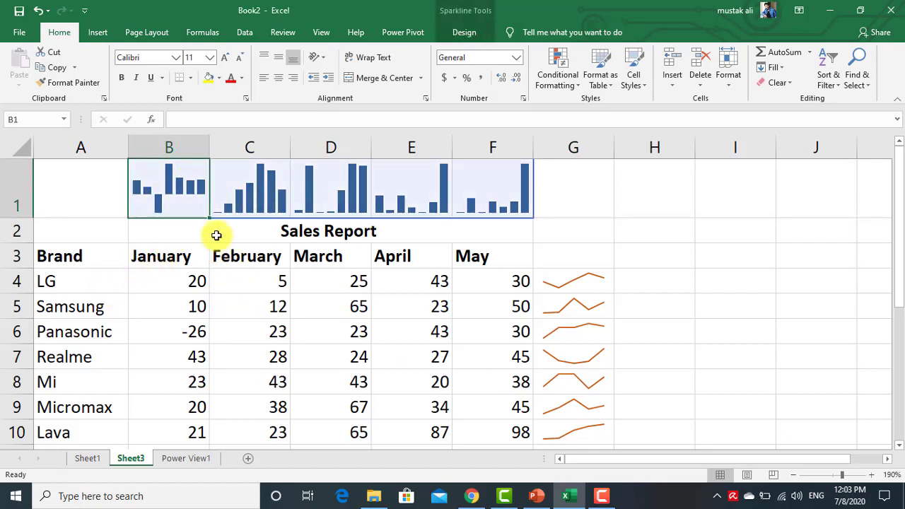
Change the row 1 sparkline group's data range to B4:F12 via Edit Group Location & Data.
{"action": "left_click", "coordinate": [464, 32]}
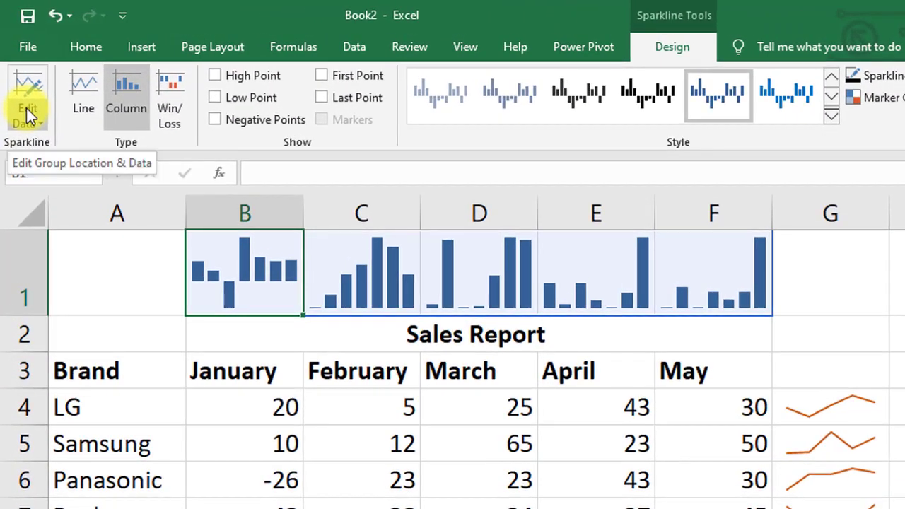
{"action": "left_click", "coordinate": [26, 107]}
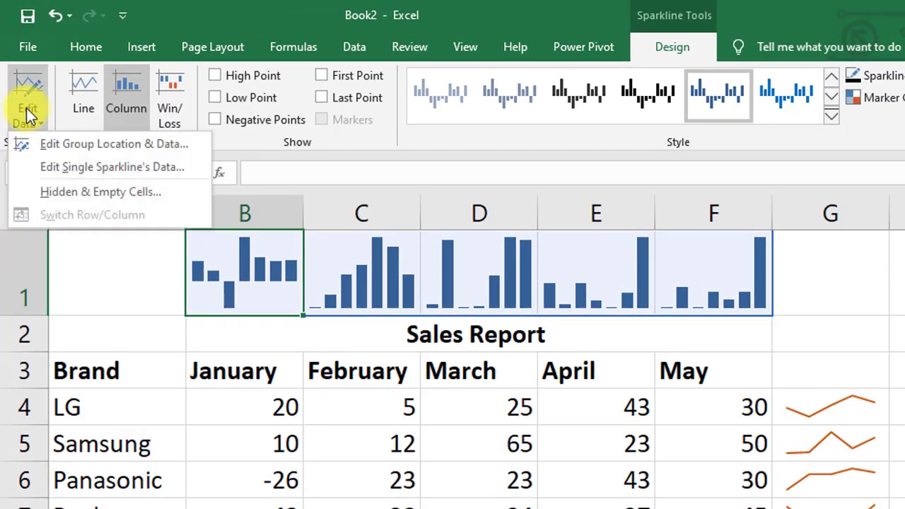
{"action": "left_click", "coordinate": [90, 144]}
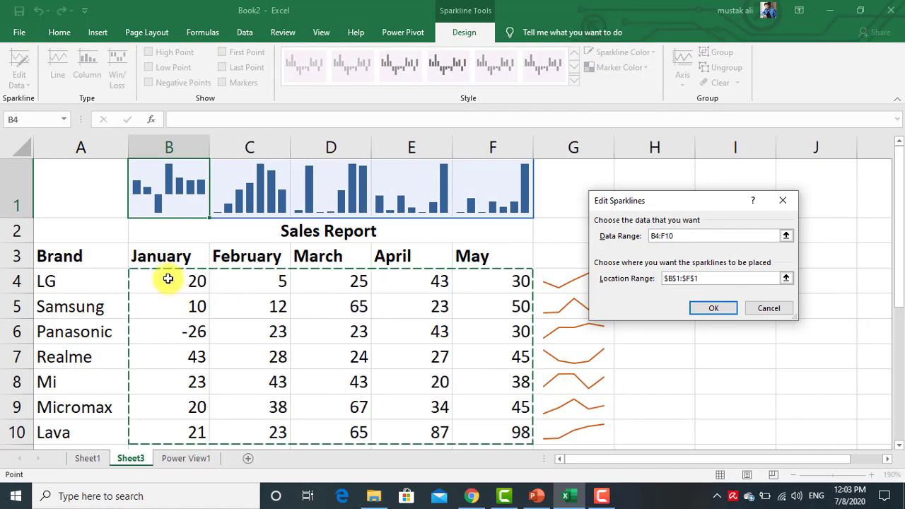
{"action": "left_click_drag", "start_coordinate": [168, 279], "coordinate": [491, 470]}
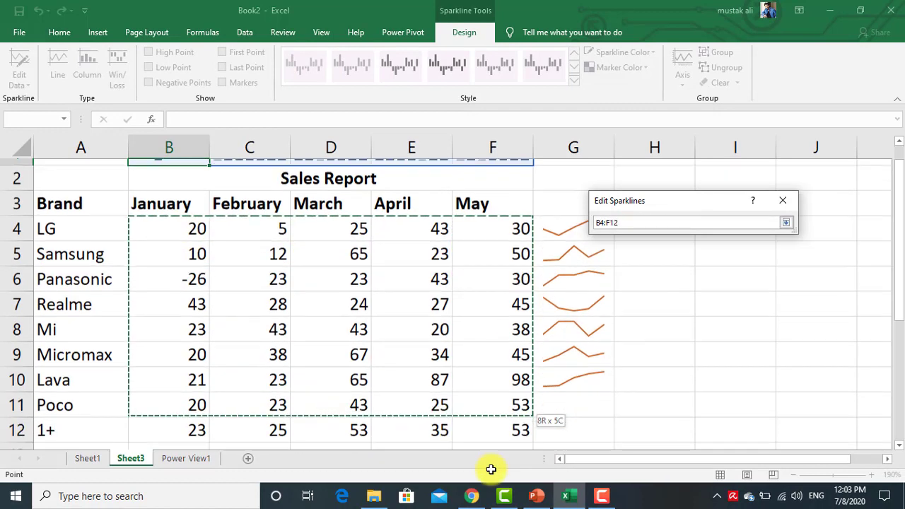
{"action": "left_click_drag", "start_coordinate": [491, 470], "coordinate": [472, 399]}
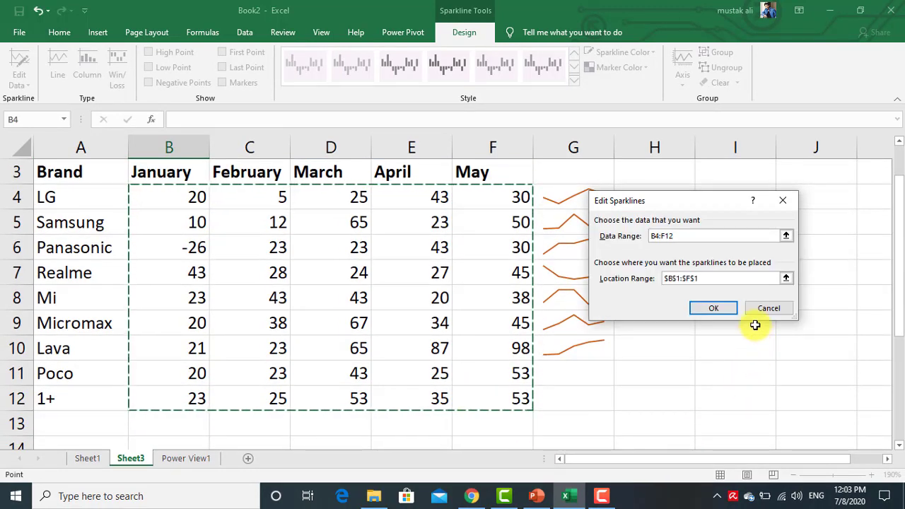
{"action": "left_click", "coordinate": [714, 308]}
Select the B1:F1 sparklines and widen columns F, E, D, C and B.
{"action": "left_click", "coordinate": [711, 305]}
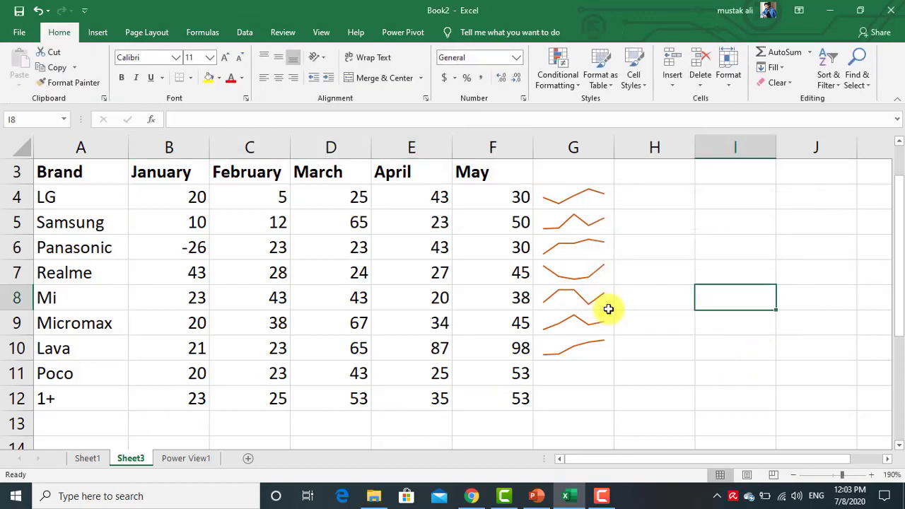
{"action": "scroll", "coordinate": [609, 309], "scroll_direction": "up", "scroll_amount": 1}
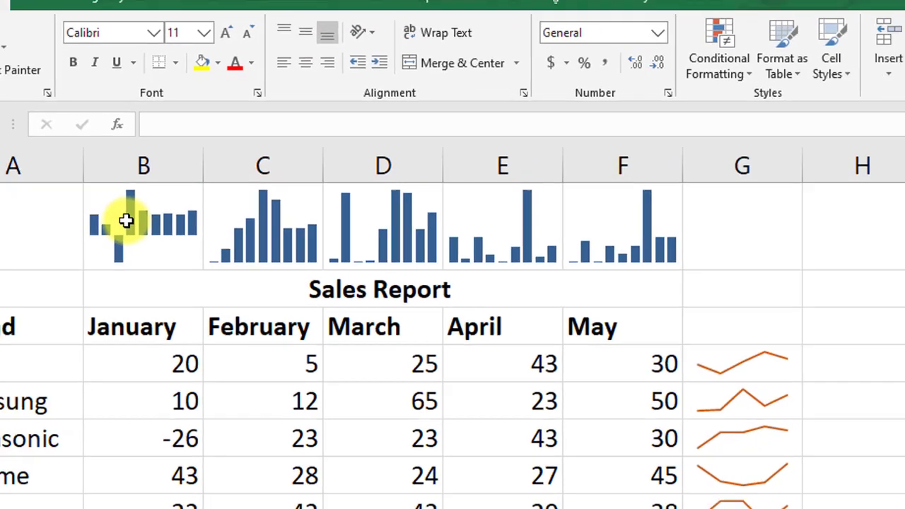
{"action": "left_click_drag", "start_coordinate": [152, 188], "coordinate": [469, 182]}
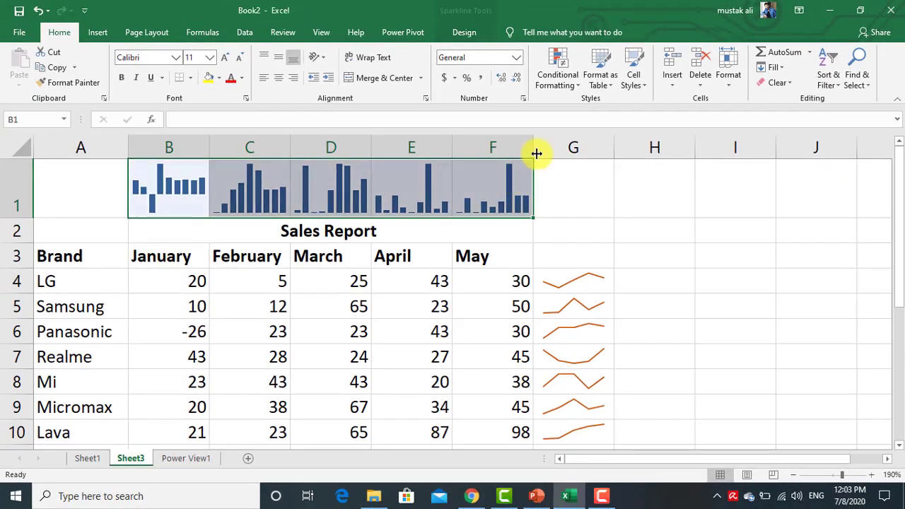
{"action": "left_click_drag", "start_coordinate": [537, 154], "coordinate": [575, 152]}
{"action": "left_click_drag", "start_coordinate": [453, 152], "coordinate": [480, 152]}
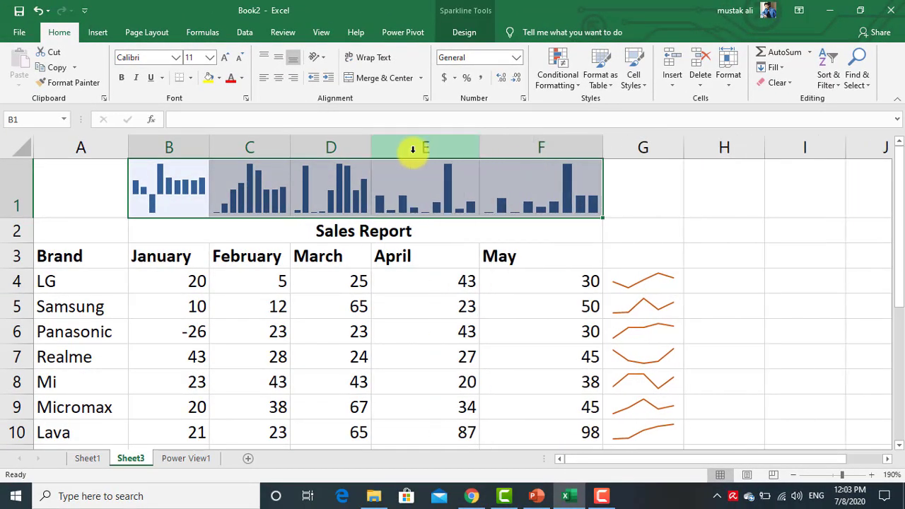
{"action": "left_click_drag", "start_coordinate": [371, 150], "coordinate": [401, 149]}
{"action": "left_click_drag", "start_coordinate": [290, 149], "coordinate": [311, 150]}
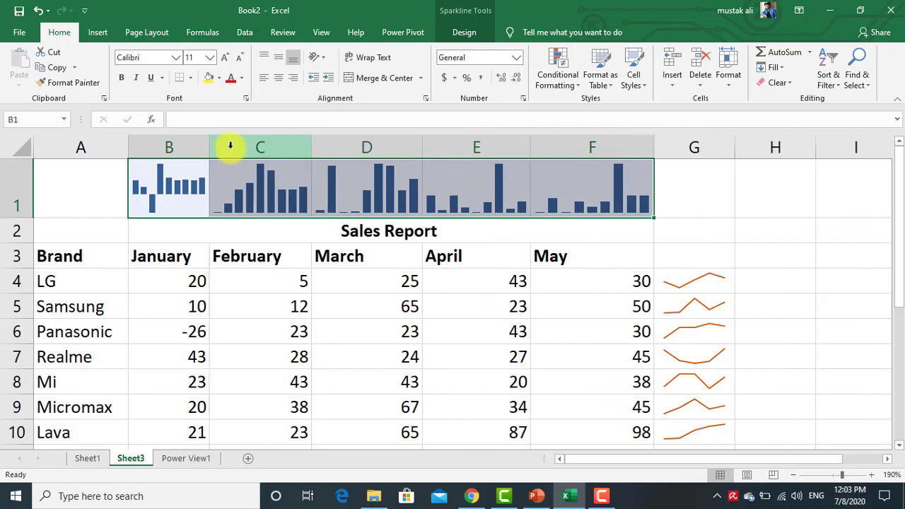
{"action": "left_click_drag", "start_coordinate": [209, 149], "coordinate": [240, 148]}
Exit cell C1 editing and reselect the row 1 sparklines across B1:F1.
{"action": "double_click", "coordinate": [271, 180]}
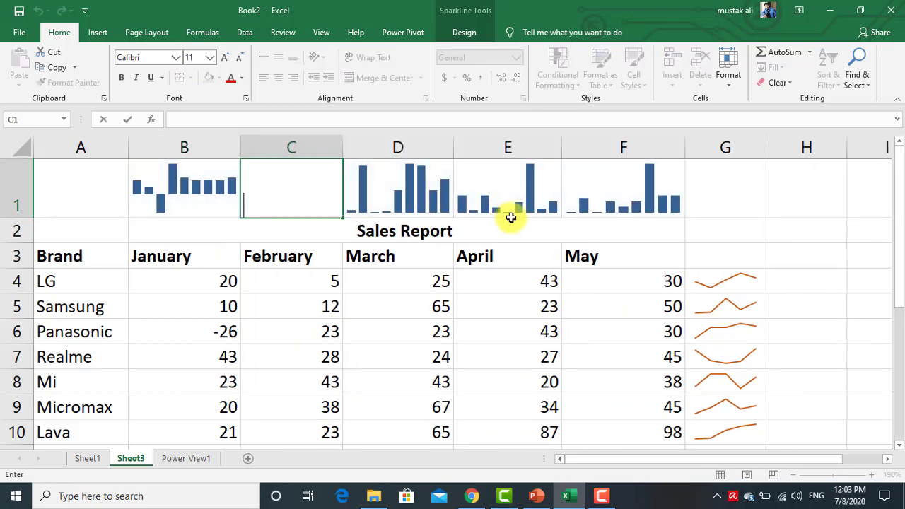
{"action": "left_click", "coordinate": [384, 256]}
{"action": "left_click", "coordinate": [355, 304]}
{"action": "scroll", "coordinate": [360, 306], "scroll_direction": "down", "scroll_amount": 1}
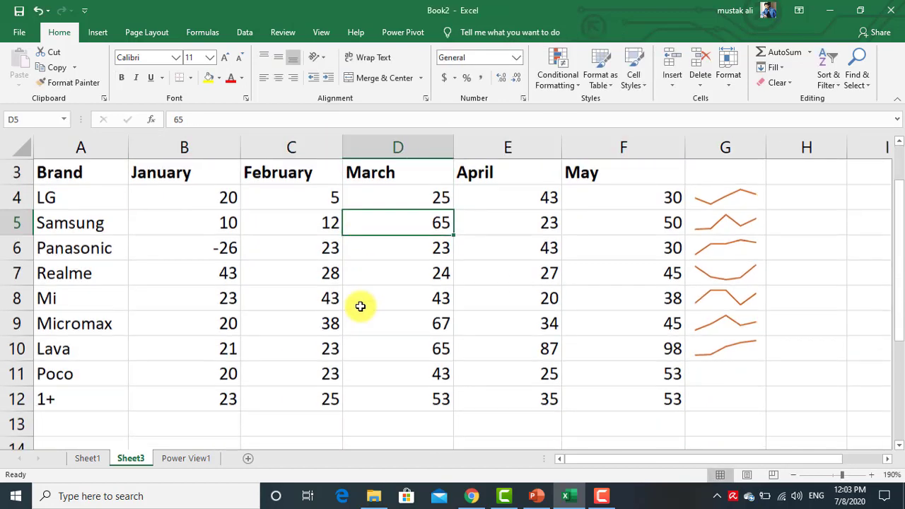
{"action": "scroll", "coordinate": [360, 307], "scroll_direction": "down", "scroll_amount": 1}
{"action": "scroll", "coordinate": [309, 206], "scroll_direction": "up", "scroll_amount": 3}
{"action": "mouse_move", "coordinate": [180, 189]}
{"action": "left_mouse_down"}
{"action": "mouse_move", "coordinate": [370, 195]}
{"action": "mouse_move", "coordinate": [599, 172]}
{"action": "left_mouse_up"}
{"action": "left_click", "coordinate": [471, 29]}
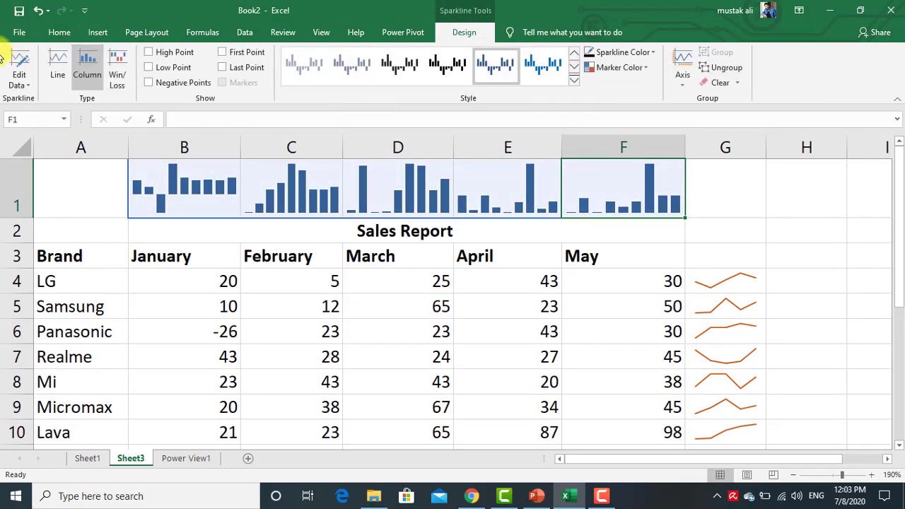
{"action": "left_click", "coordinate": [21, 78]}
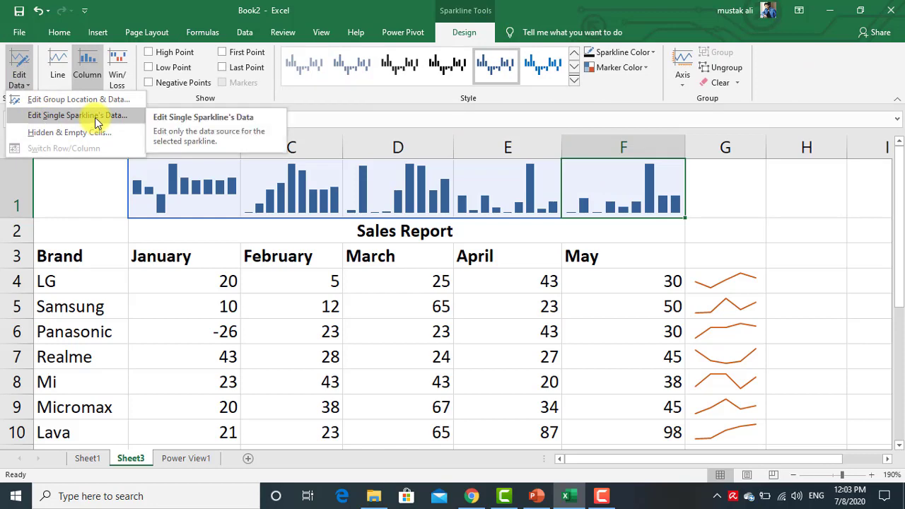
{"action": "left_click", "coordinate": [97, 116]}
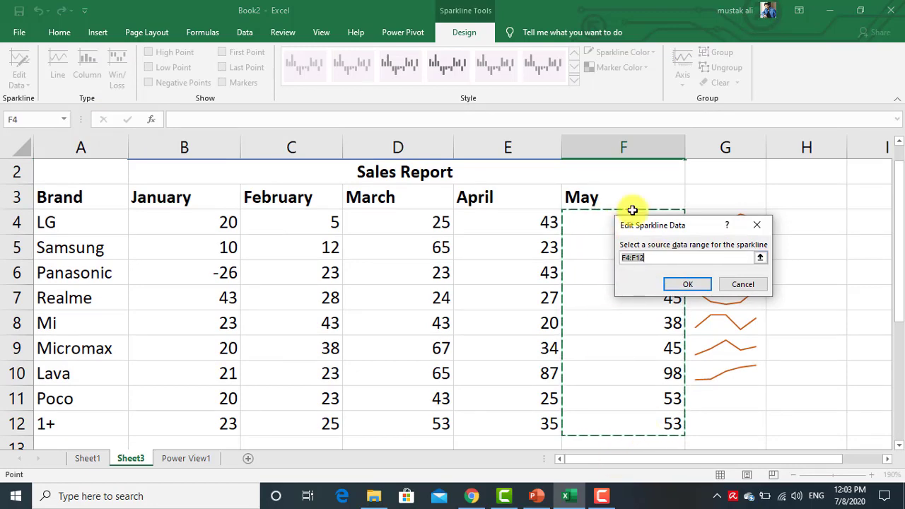
{"action": "left_click", "coordinate": [733, 284]}
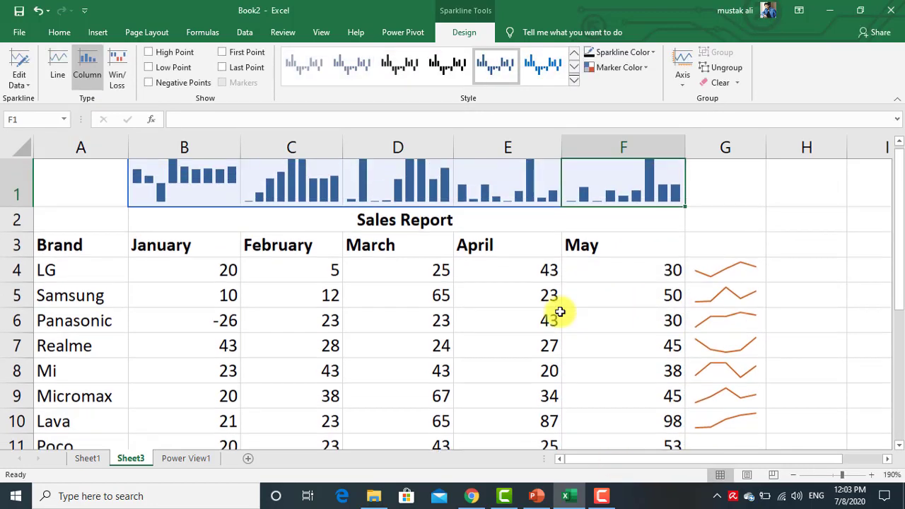
{"action": "left_click", "coordinate": [26, 94]}
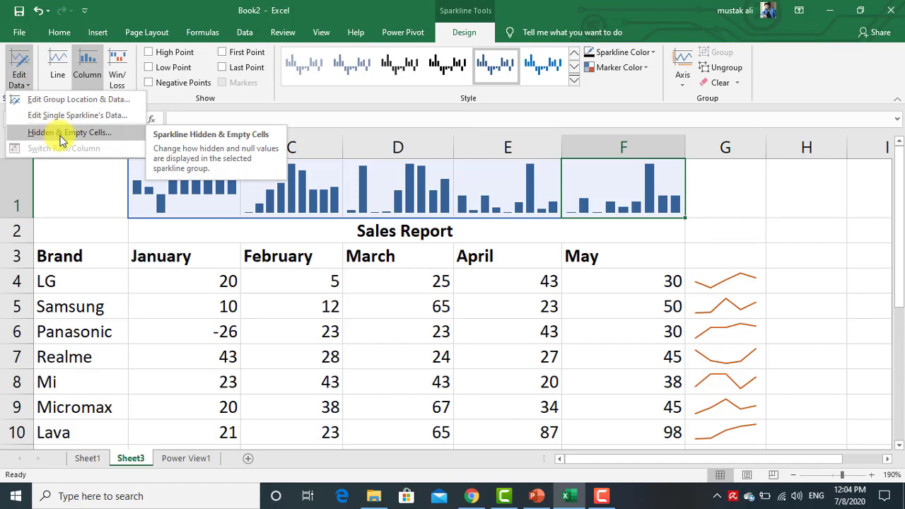
Try Line, Win/Loss and High Point on the sparklines, ending back on plain Column.
{"action": "left_click", "coordinate": [58, 70]}
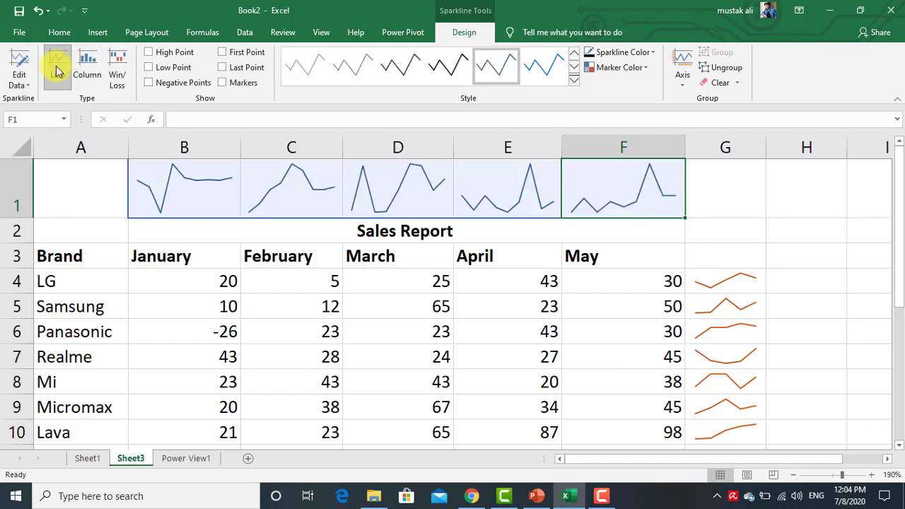
{"action": "left_click", "coordinate": [81, 70]}
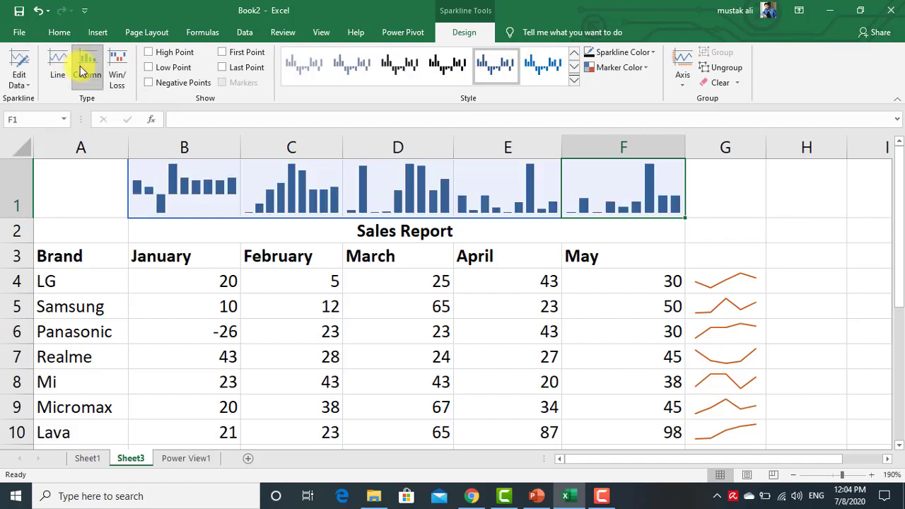
{"action": "left_click", "coordinate": [118, 82]}
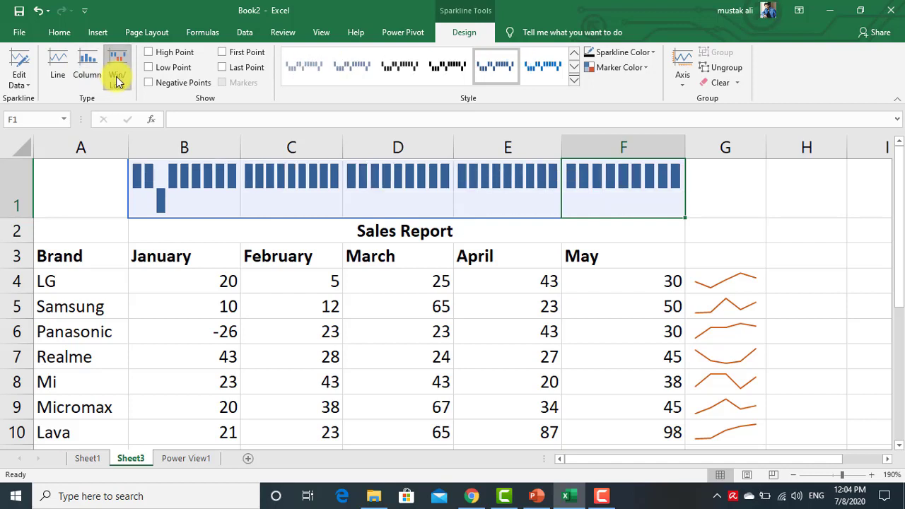
{"action": "left_click", "coordinate": [81, 78]}
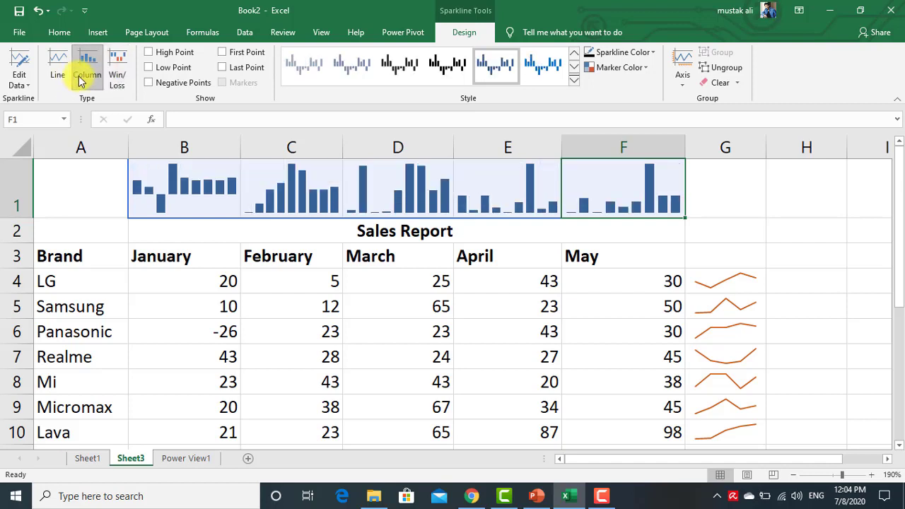
{"action": "left_click", "coordinate": [170, 53]}
{"action": "left_click", "coordinate": [170, 53]}
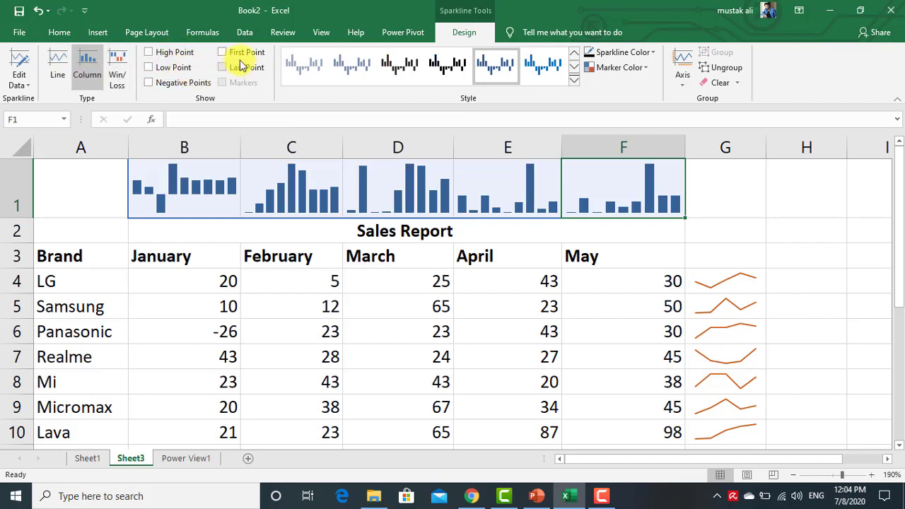
Uncheck First Point and Last Point to remove the red highlighted bars.
{"action": "left_click", "coordinate": [250, 55]}
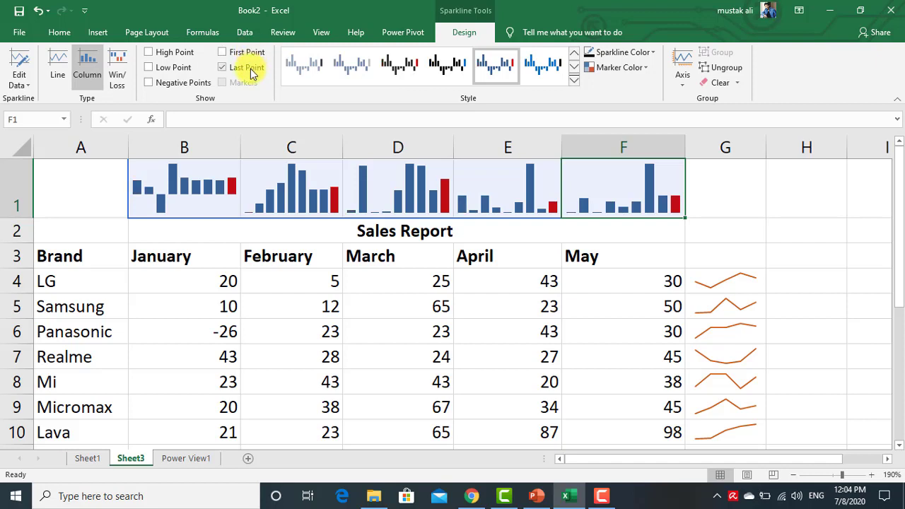
{"action": "left_click", "coordinate": [194, 83]}
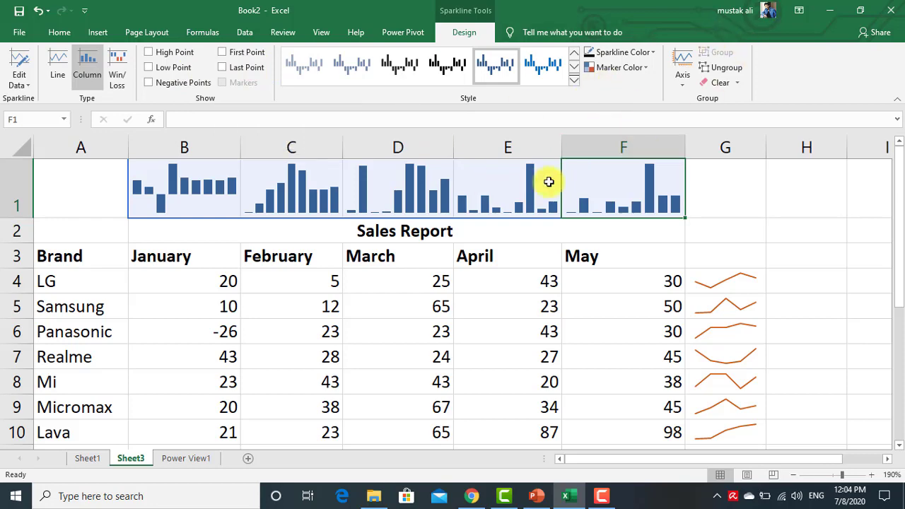
{"action": "scroll", "coordinate": [432, 290], "scroll_direction": "down", "scroll_amount": 2}
{"action": "scroll", "coordinate": [499, 319], "scroll_direction": "up", "scroll_amount": 2}
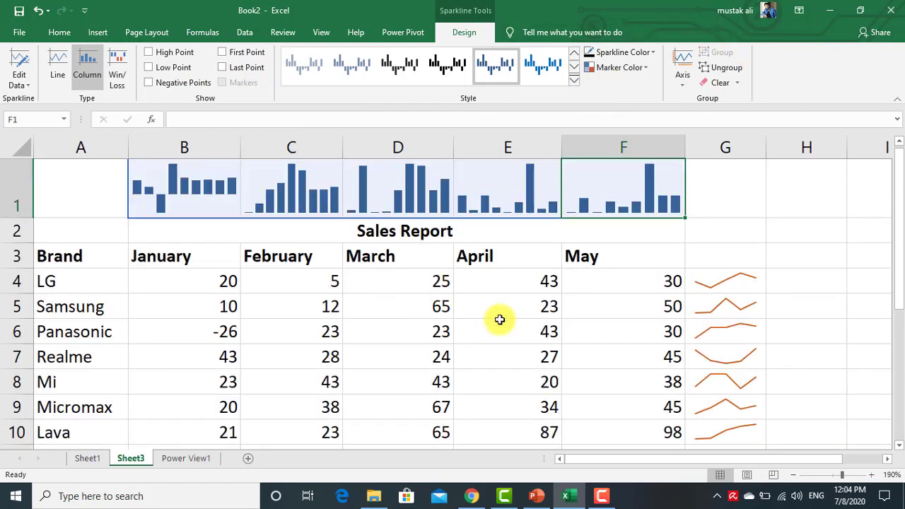
{"action": "left_click", "coordinate": [500, 325]}
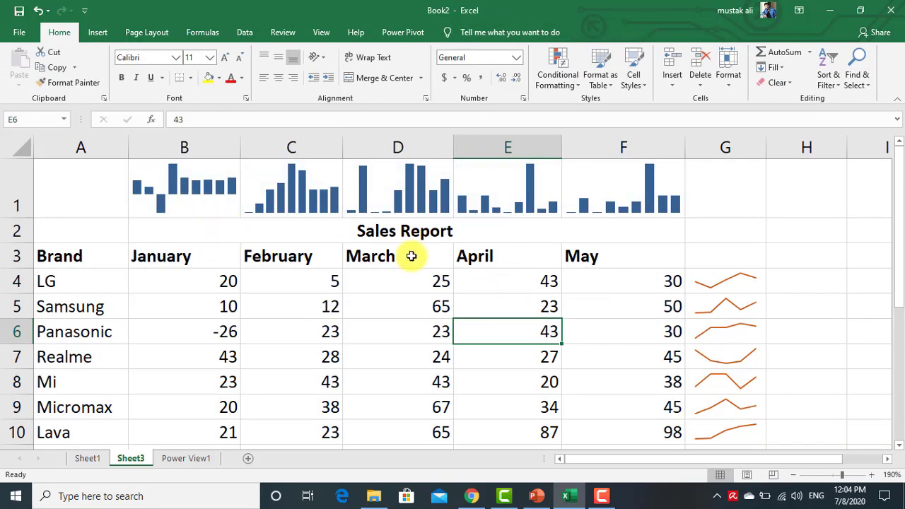
Clear the May sparkline from cell F1.
{"action": "scroll", "coordinate": [466, 245], "scroll_direction": "down", "scroll_amount": 2}
{"action": "scroll", "coordinate": [467, 245], "scroll_direction": "up", "scroll_amount": 2}
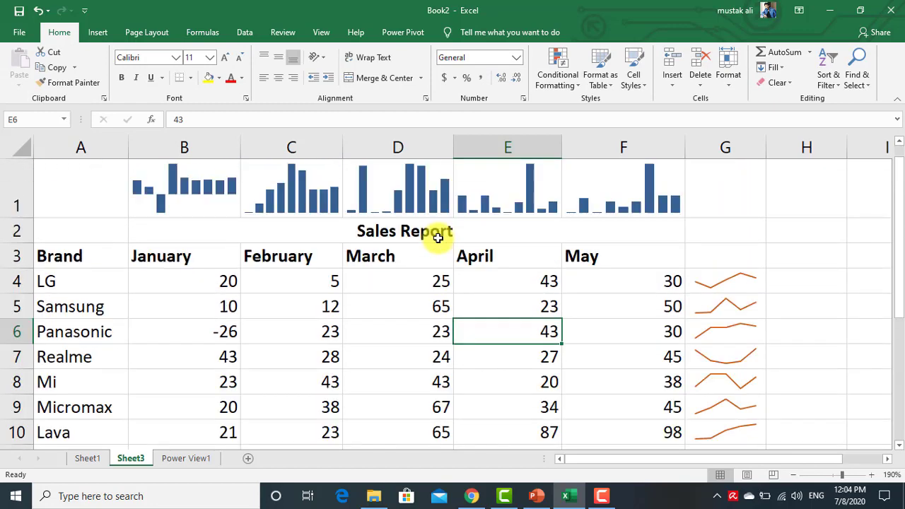
{"action": "left_click", "coordinate": [609, 209]}
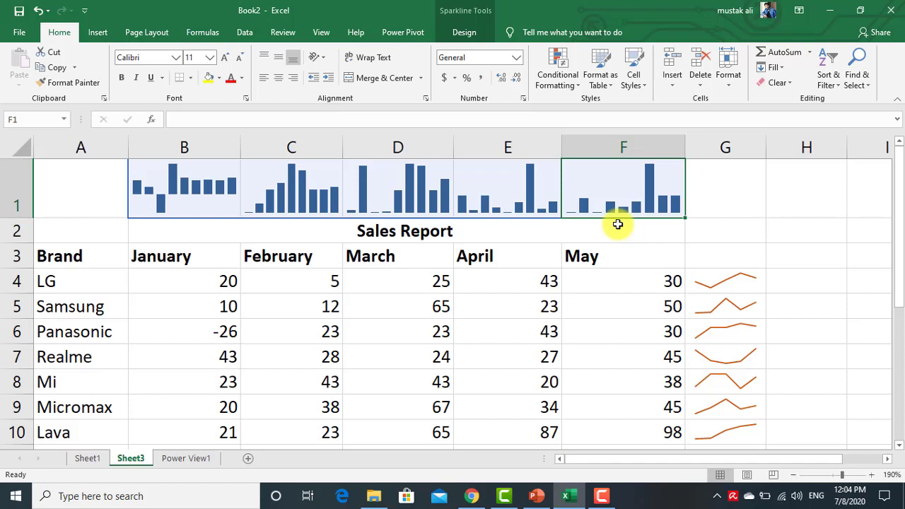
{"action": "left_click", "coordinate": [469, 34]}
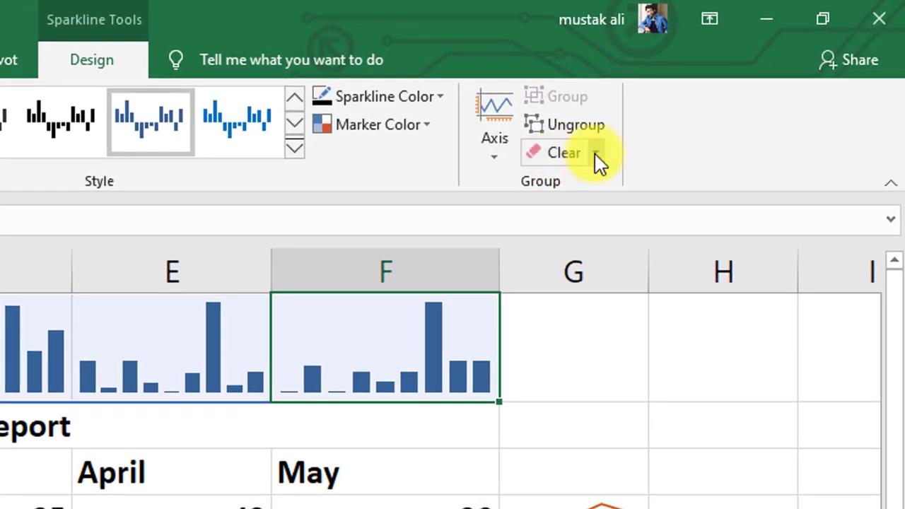
{"action": "left_click", "coordinate": [598, 159]}
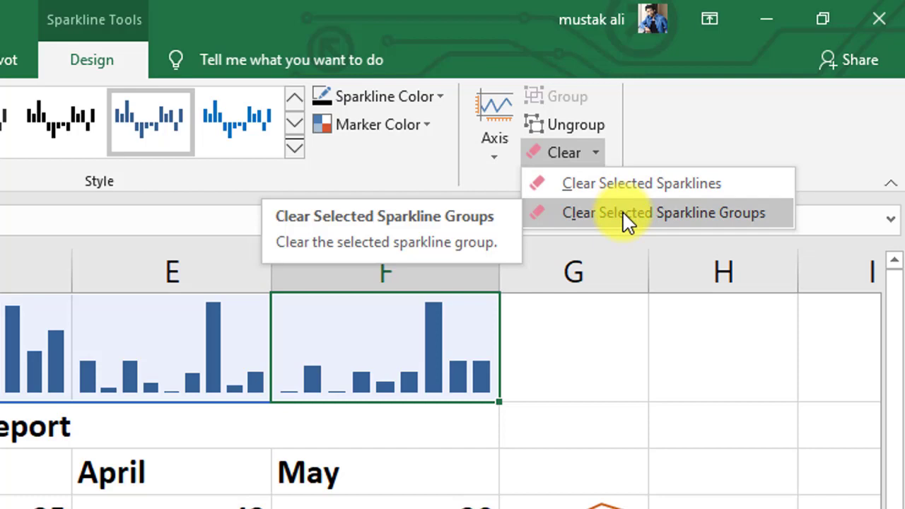
{"action": "left_click", "coordinate": [621, 192]}
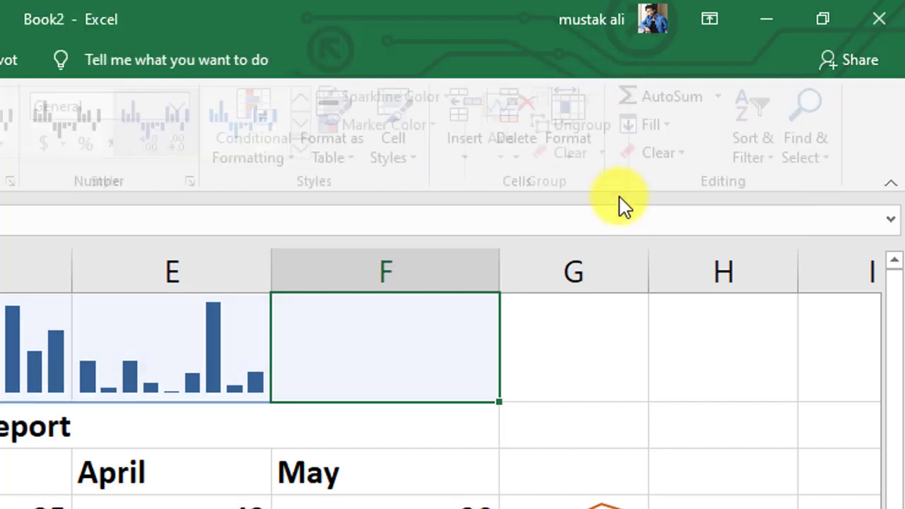
Clear the remaining row 1 sparkline group with Clear Selected Sparkline Groups.
{"action": "left_click", "coordinate": [255, 358]}
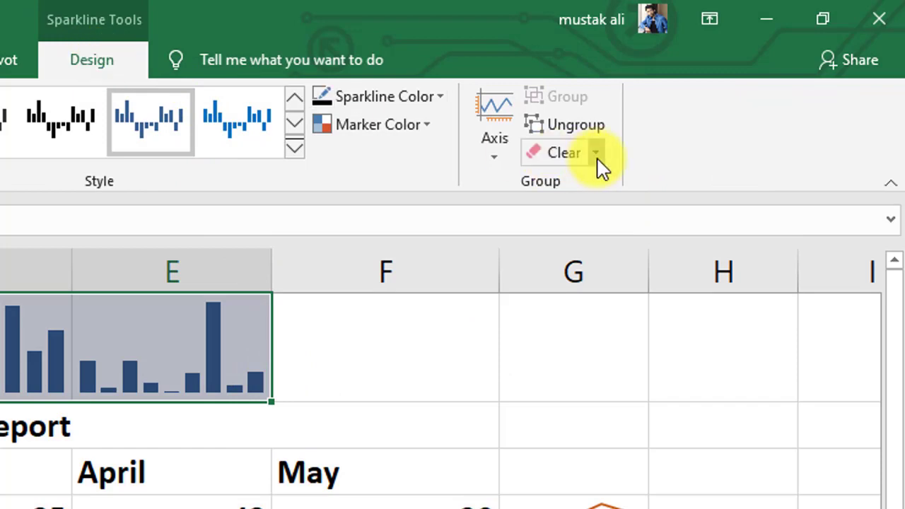
{"action": "left_click", "coordinate": [598, 159]}
{"action": "left_click", "coordinate": [665, 218]}
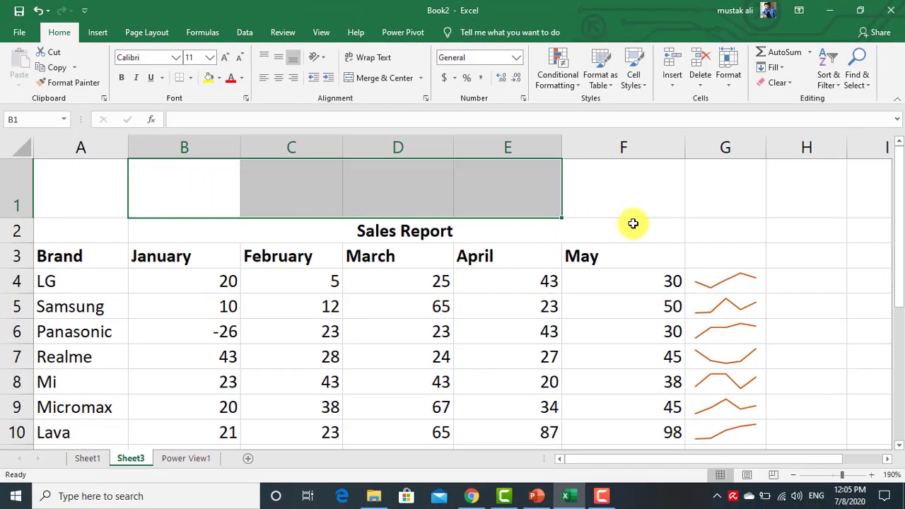
{"action": "left_click", "coordinate": [627, 208]}
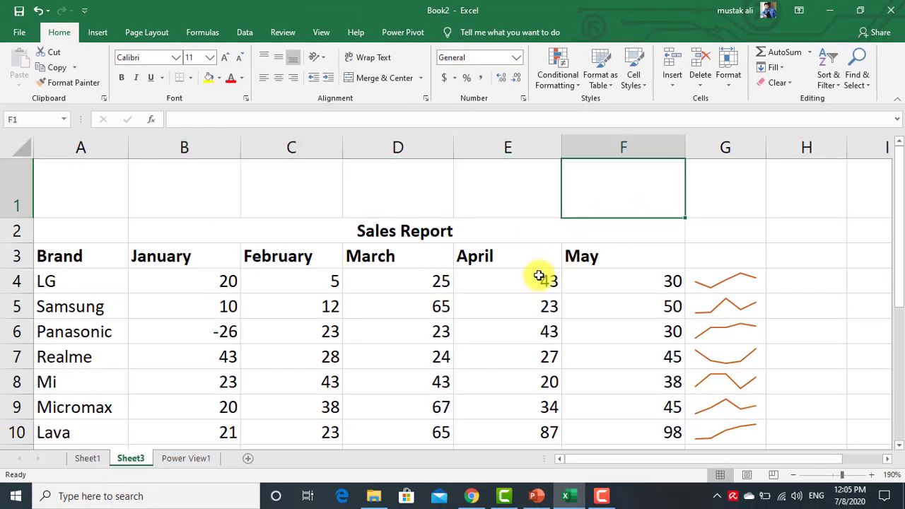
Clear the LG line sparkline in G4.
{"action": "left_click", "coordinate": [727, 147]}
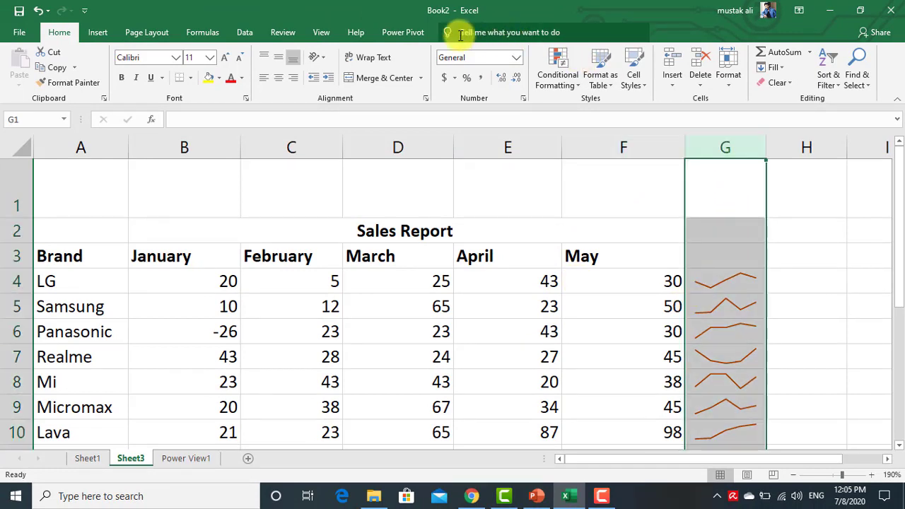
{"action": "left_click", "coordinate": [722, 281]}
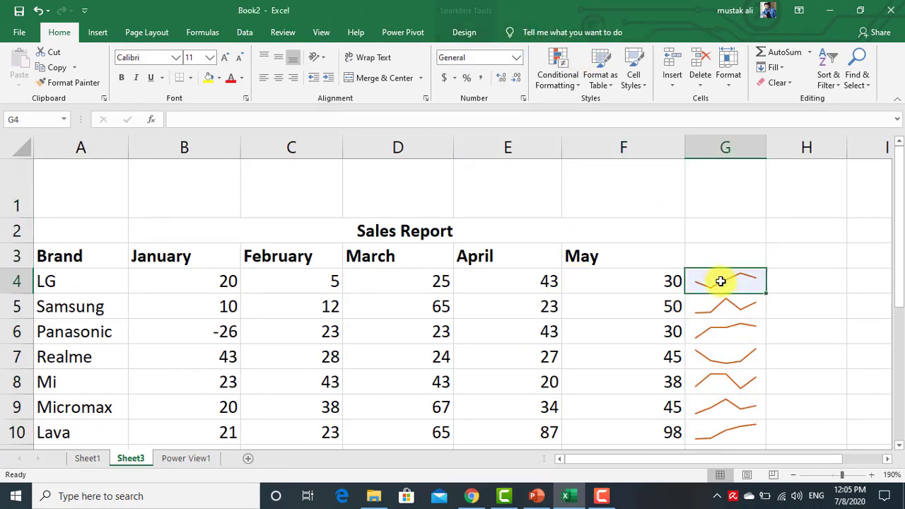
{"action": "left_click", "coordinate": [464, 33]}
{"action": "left_click", "coordinate": [736, 84]}
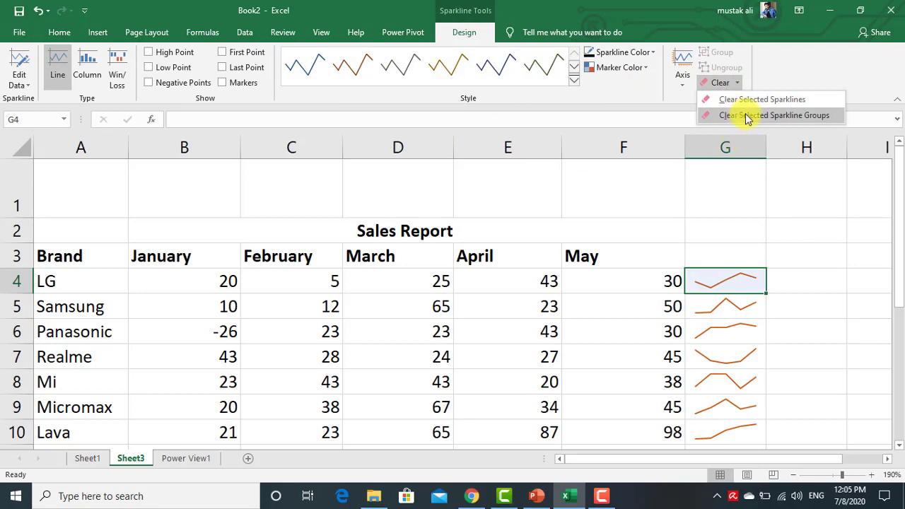
{"action": "left_click", "coordinate": [743, 100]}
Select G5:G12 and clear the remaining column G line sparklines.
{"action": "left_click_drag", "start_coordinate": [746, 286], "coordinate": [715, 389]}
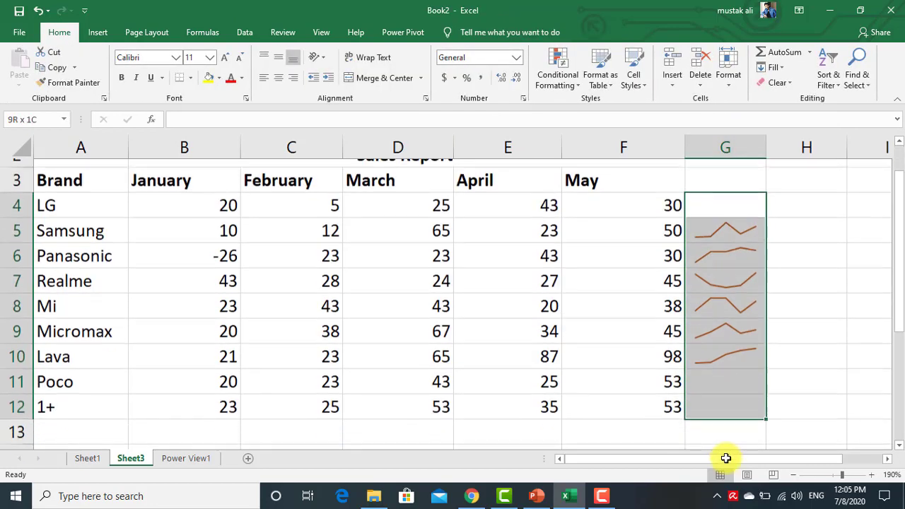
{"action": "left_click", "coordinate": [715, 389]}
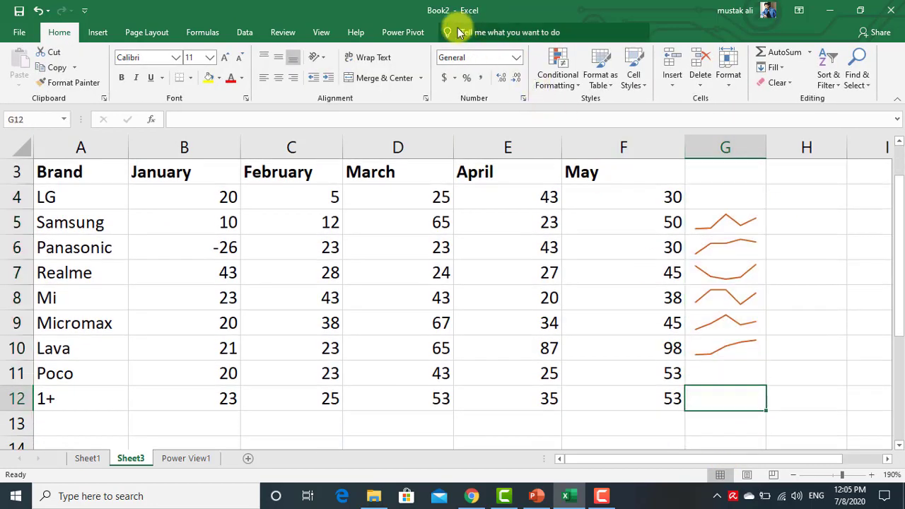
{"action": "left_click_drag", "start_coordinate": [721, 219], "coordinate": [742, 396]}
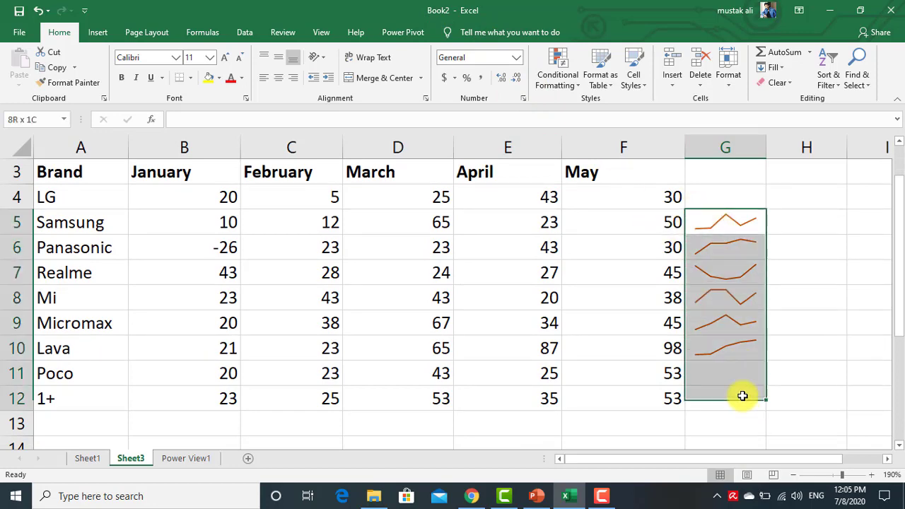
{"action": "left_click", "coordinate": [465, 33]}
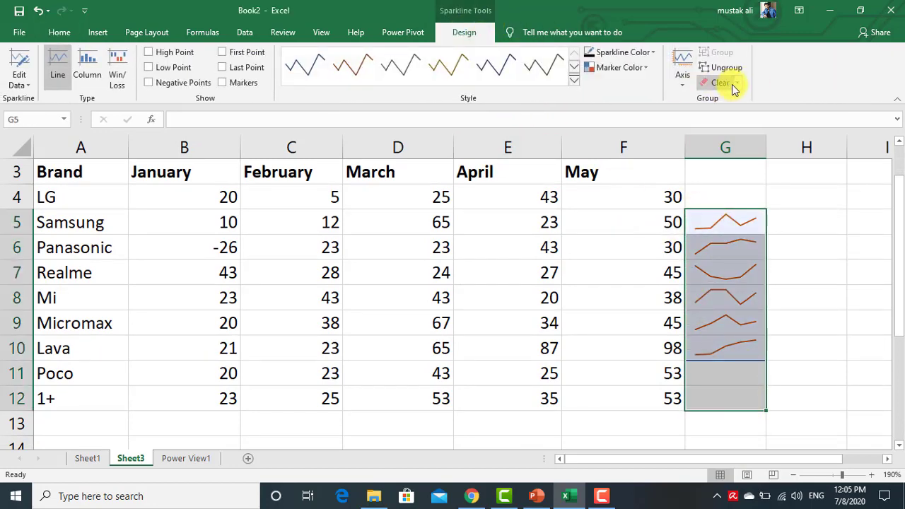
{"action": "left_click", "coordinate": [737, 87]}
{"action": "left_click", "coordinate": [746, 117]}
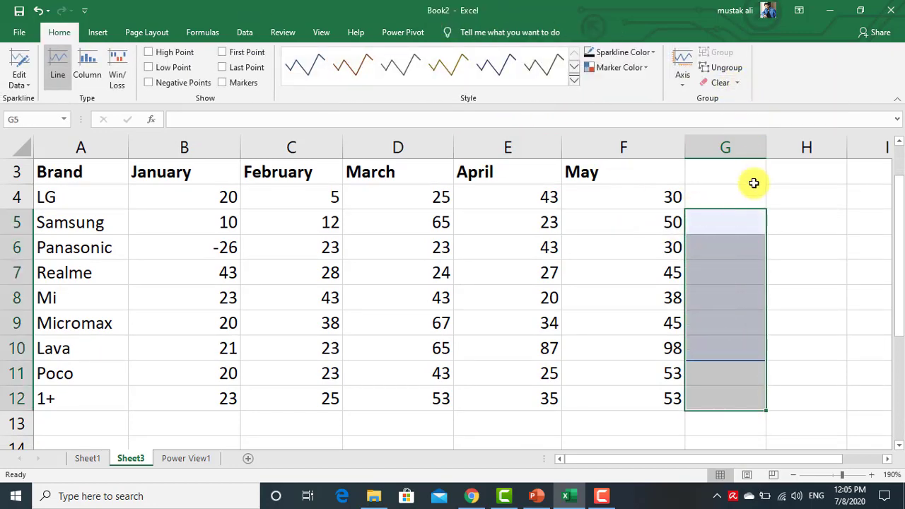
{"action": "left_click", "coordinate": [757, 271]}
{"action": "scroll", "coordinate": [757, 269], "scroll_direction": "up", "scroll_amount": 1}
{"action": "scroll", "coordinate": [755, 265], "scroll_direction": "down", "scroll_amount": 1}
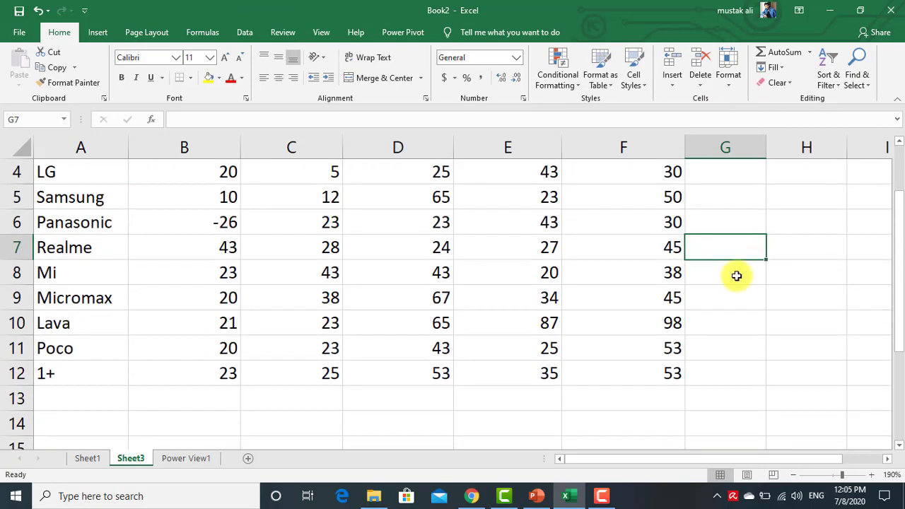
{"action": "scroll", "coordinate": [737, 275], "scroll_direction": "up", "scroll_amount": 1}
Show the Insert ribbon and scroll to review the nine-brand sales table.
{"action": "left_click", "coordinate": [99, 34]}
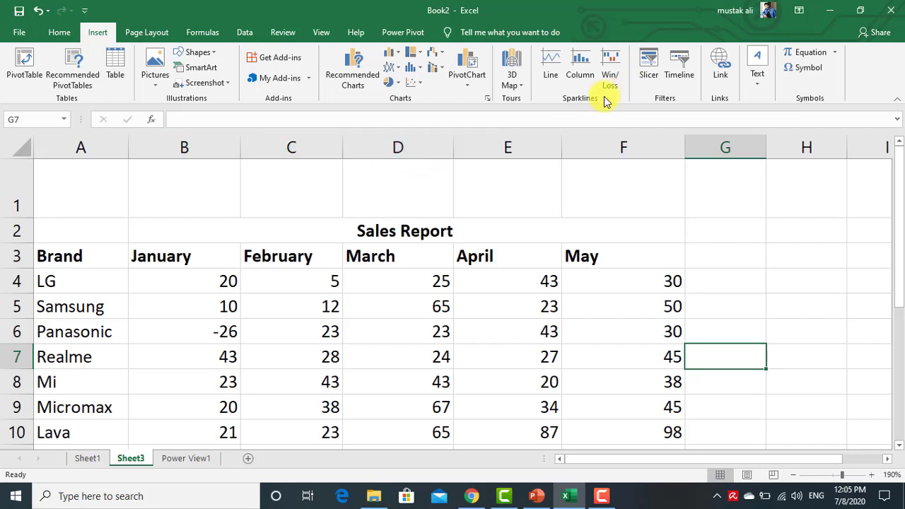
{"action": "scroll", "coordinate": [521, 153], "scroll_direction": "down", "scroll_amount": 1}
{"action": "scroll", "coordinate": [347, 240], "scroll_direction": "up", "scroll_amount": 1}
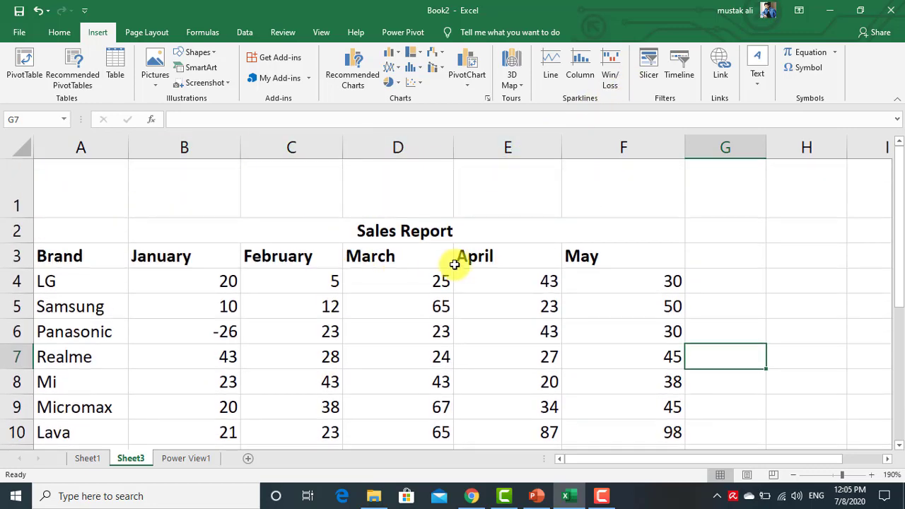
{"action": "scroll", "coordinate": [470, 254], "scroll_direction": "down", "scroll_amount": 1}
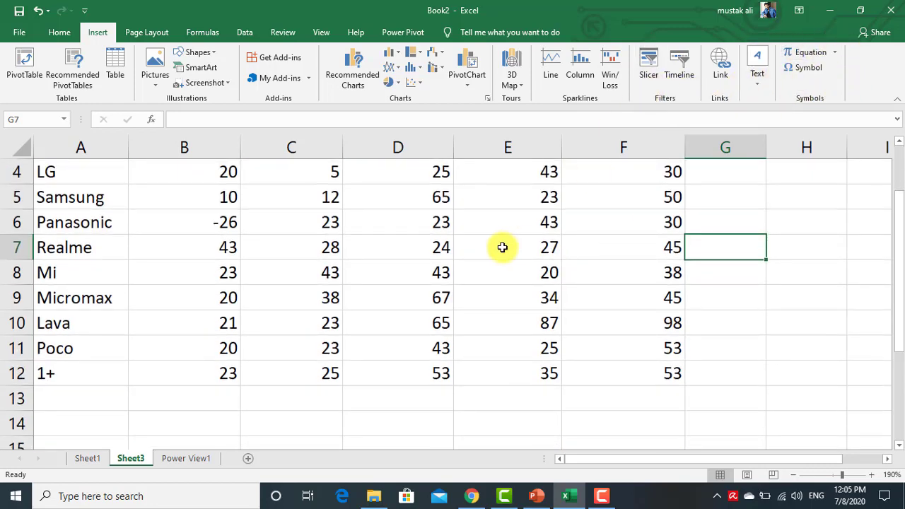
{"action": "scroll", "coordinate": [550, 284], "scroll_direction": "up", "scroll_amount": 1}
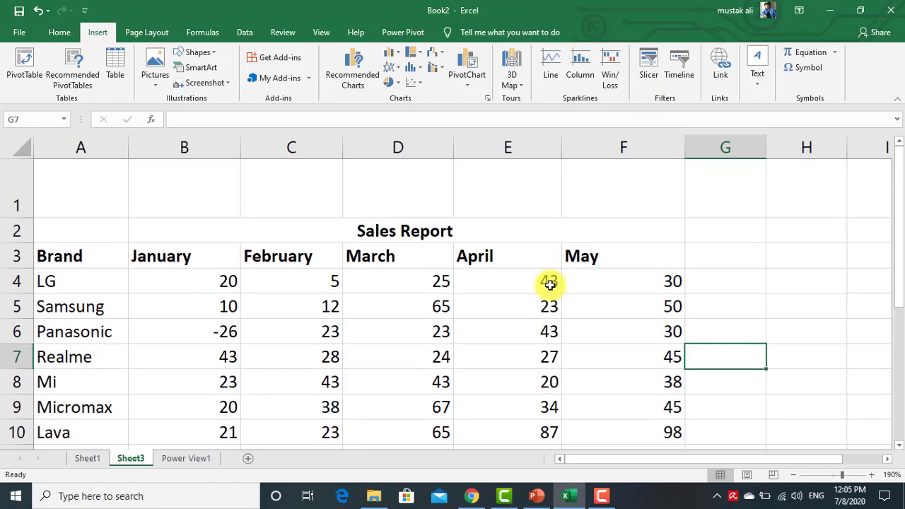
{"action": "scroll", "coordinate": [551, 284], "scroll_direction": "down", "scroll_amount": 1}
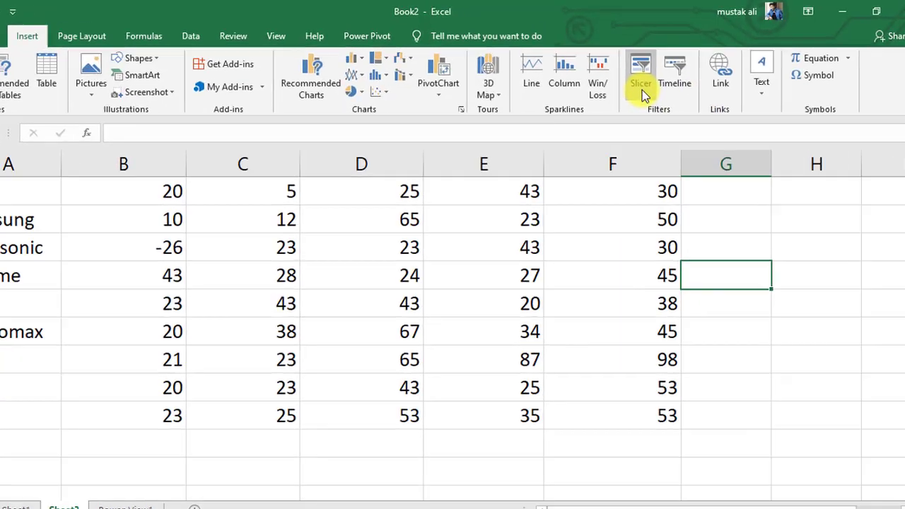
{"action": "scroll", "coordinate": [637, 318], "scroll_direction": "up", "scroll_amount": 1}
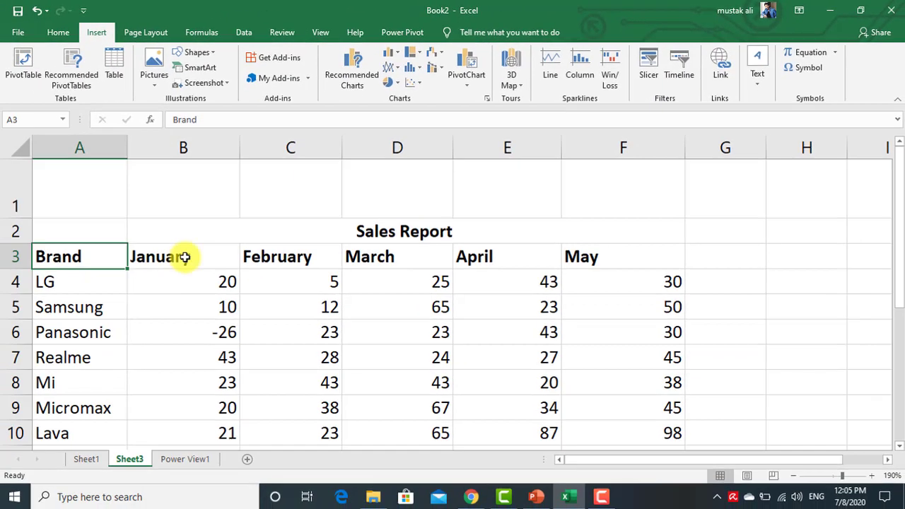
Attempt a slicer on the Brand–May header row, cancelling the Existing Connections dialog.
{"action": "left_click_drag", "start_coordinate": [182, 257], "coordinate": [608, 244]}
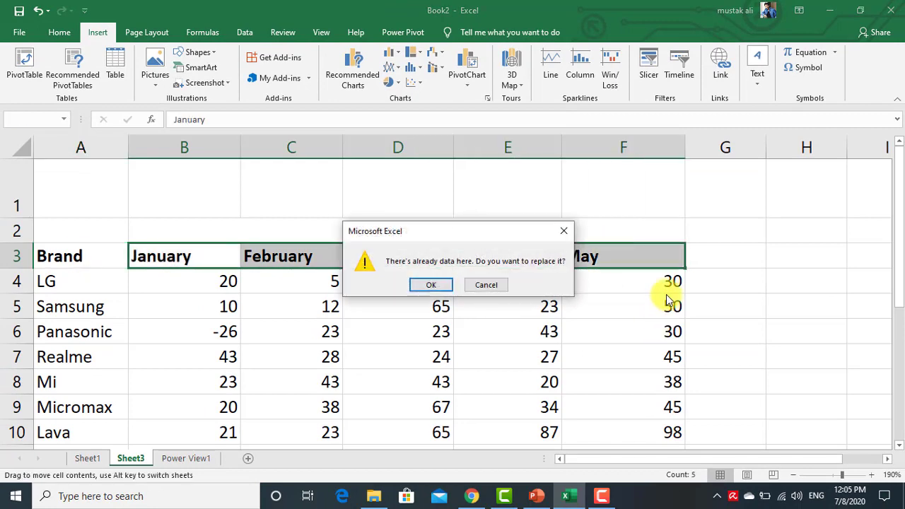
{"action": "left_click", "coordinate": [502, 280]}
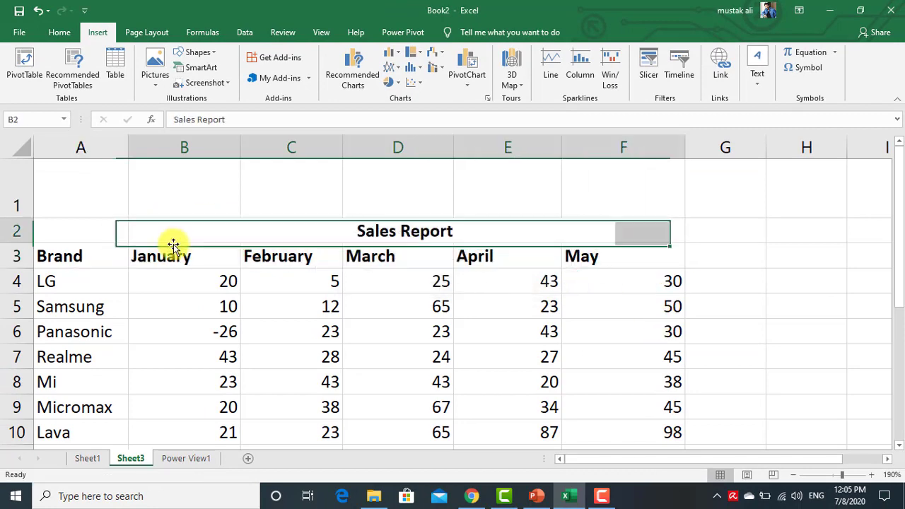
{"action": "left_click_drag", "start_coordinate": [85, 256], "coordinate": [595, 262]}
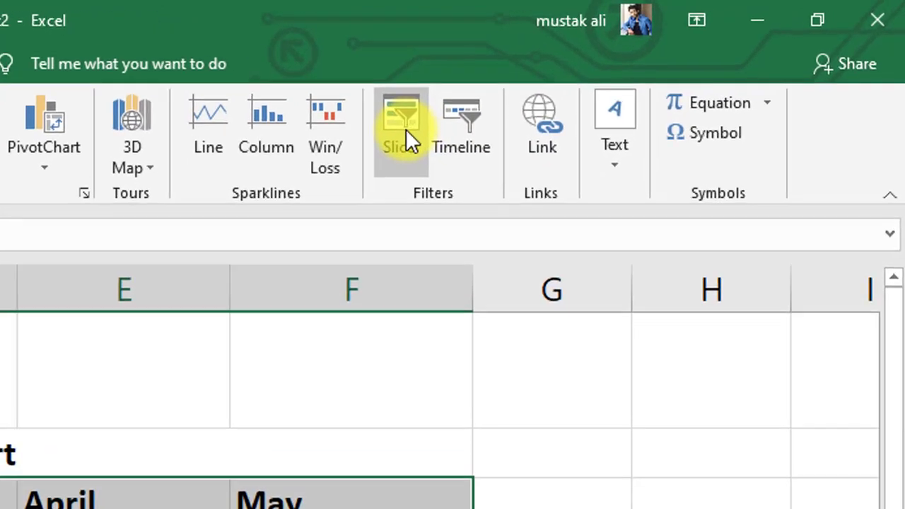
{"action": "left_click", "coordinate": [650, 68]}
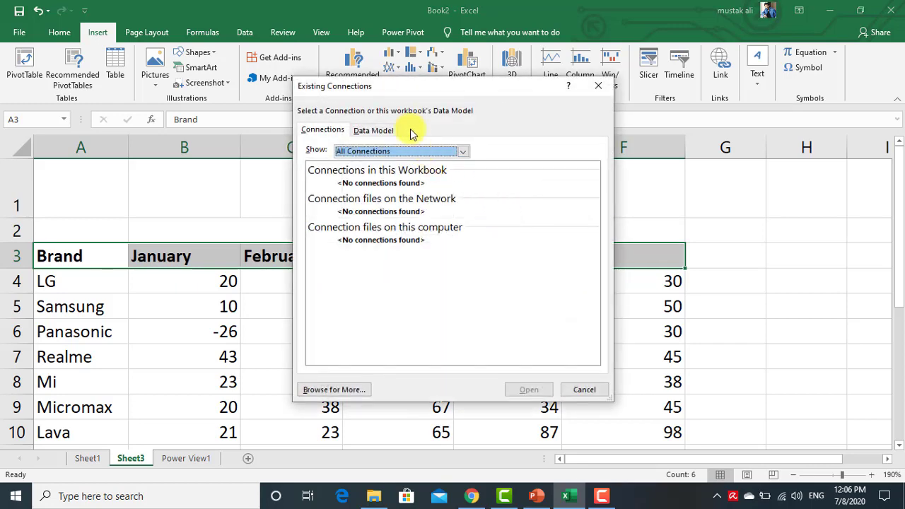
{"action": "left_click", "coordinate": [587, 393]}
Select the Sales Report data range A3:F12.
{"action": "scroll", "coordinate": [561, 289], "scroll_direction": "down", "scroll_amount": 2}
{"action": "scroll", "coordinate": [546, 285], "scroll_direction": "up", "scroll_amount": 1}
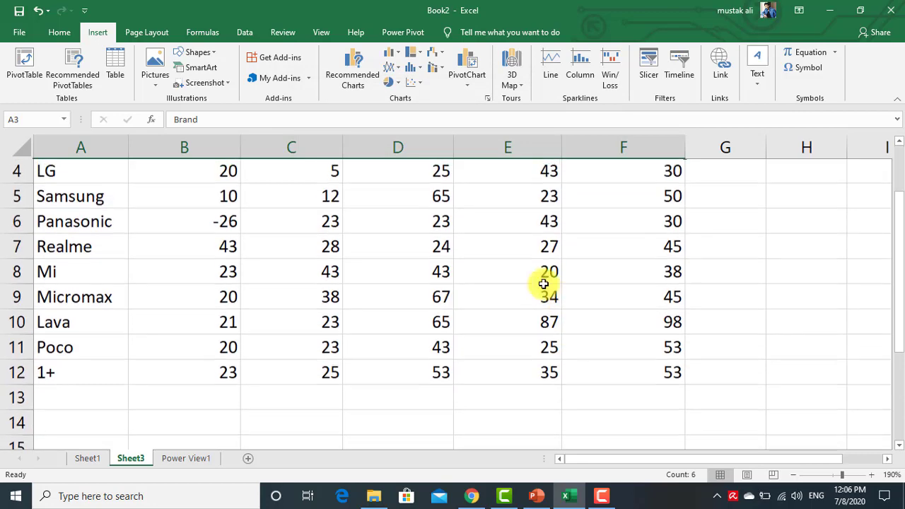
{"action": "scroll", "coordinate": [495, 269], "scroll_direction": "up", "scroll_amount": 1}
{"action": "scroll", "coordinate": [424, 265], "scroll_direction": "down", "scroll_amount": 1}
{"action": "scroll", "coordinate": [206, 259], "scroll_direction": "up", "scroll_amount": 1}
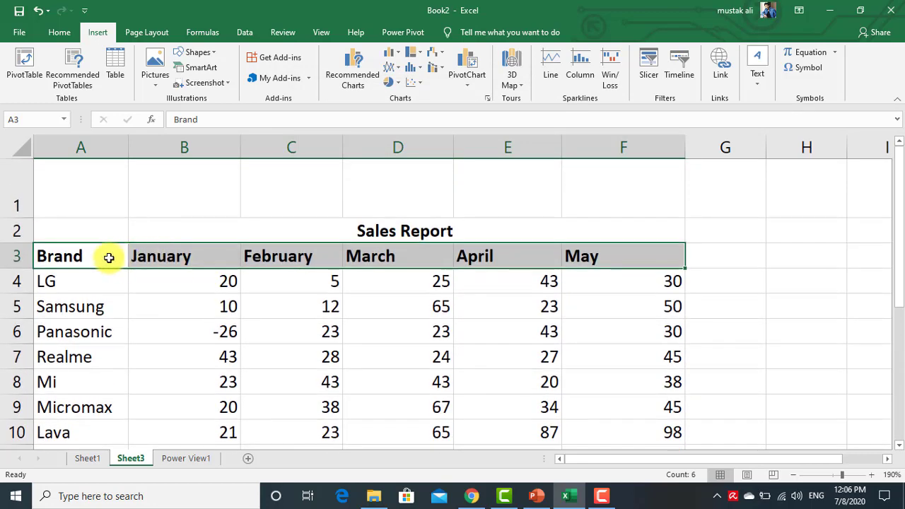
{"action": "mouse_move", "coordinate": [109, 257]}
{"action": "left_mouse_down"}
{"action": "mouse_move", "coordinate": [273, 265]}
{"action": "mouse_move", "coordinate": [608, 410]}
{"action": "mouse_move", "coordinate": [602, 401]}
{"action": "left_mouse_up"}
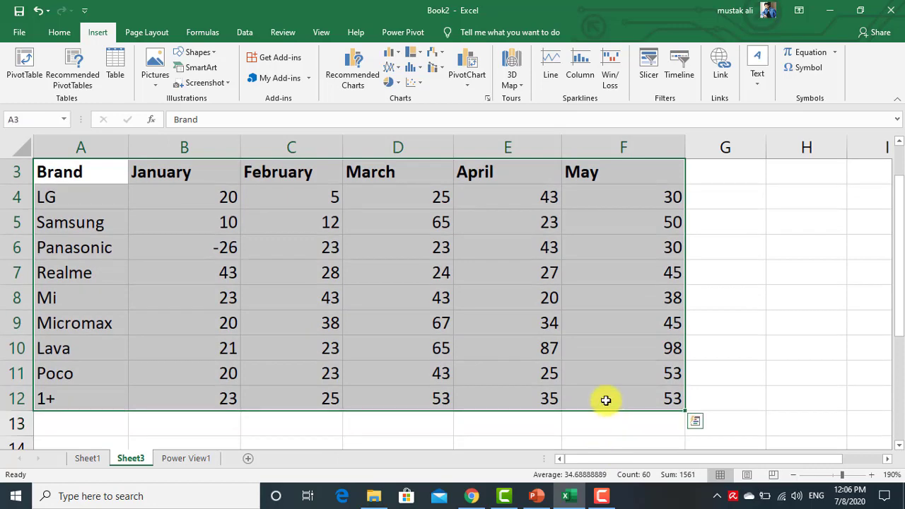
Convert A3:F12 into Table1, then open Insert Slicers and tick Brand.
{"action": "left_click", "coordinate": [115, 71]}
{"action": "left_click", "coordinate": [688, 269]}
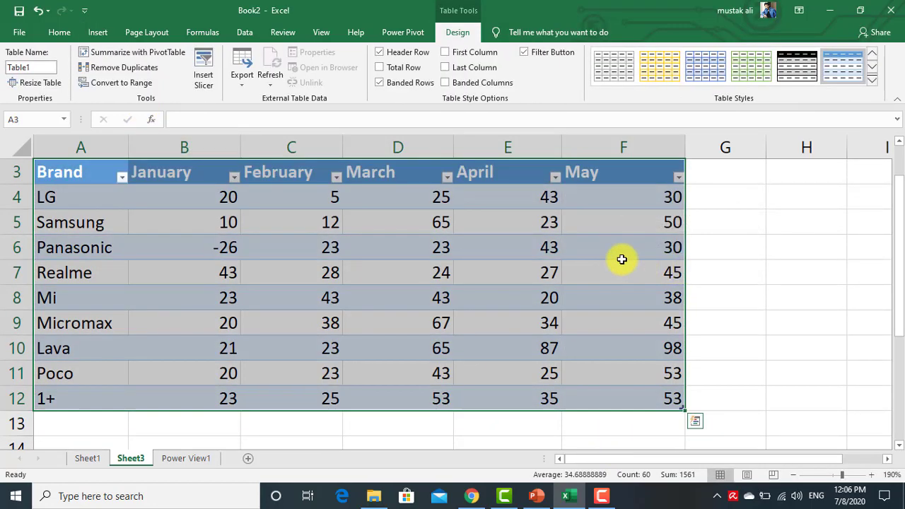
{"action": "left_click", "coordinate": [97, 32]}
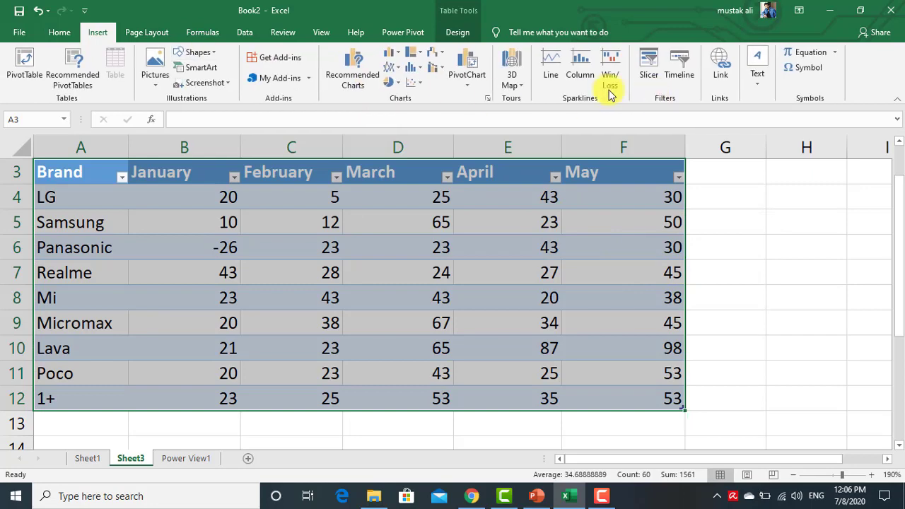
{"action": "left_click", "coordinate": [642, 82]}
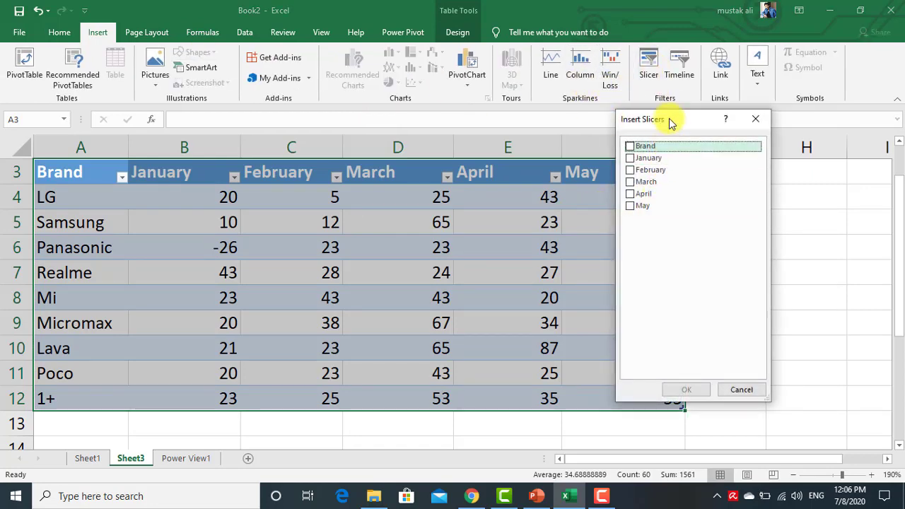
{"action": "left_click_drag", "start_coordinate": [667, 121], "coordinate": [605, 185]}
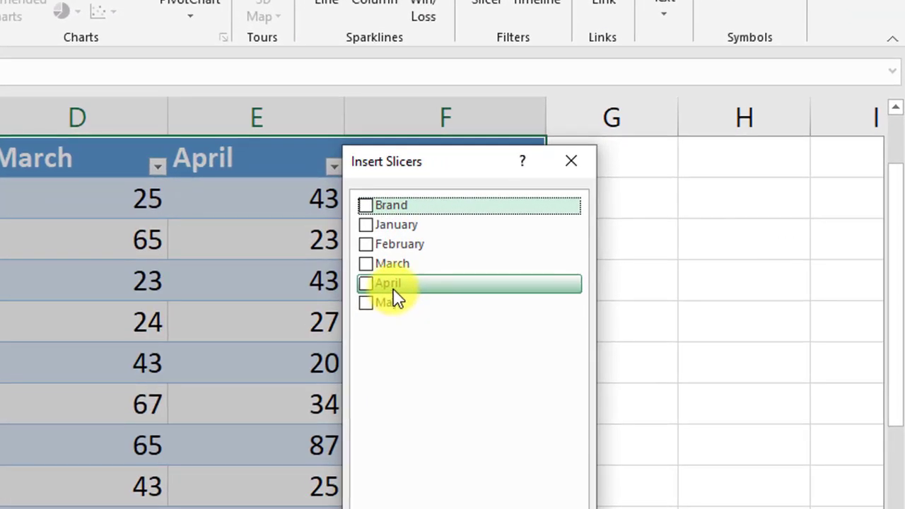
{"action": "left_click", "coordinate": [393, 290]}
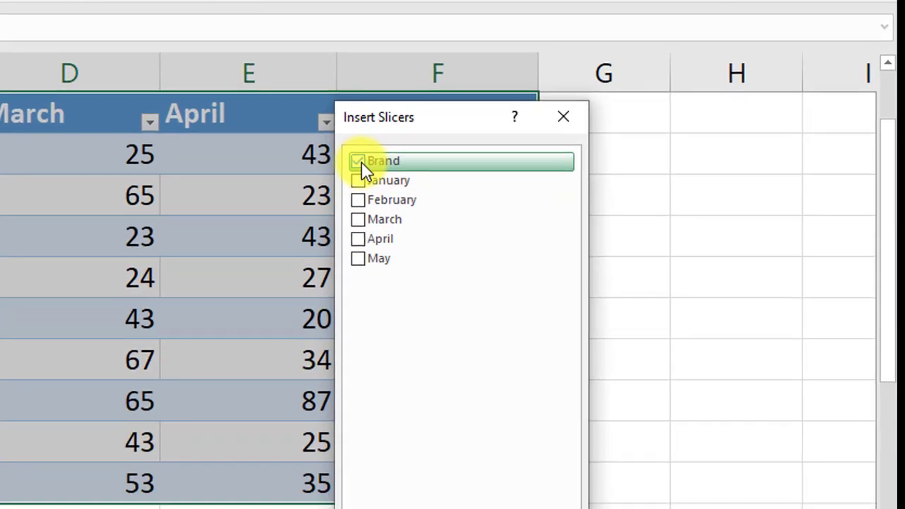
Insert a slicer for the Brand field, listing every brand.
{"action": "left_click", "coordinate": [366, 206]}
{"action": "left_click", "coordinate": [422, 404]}
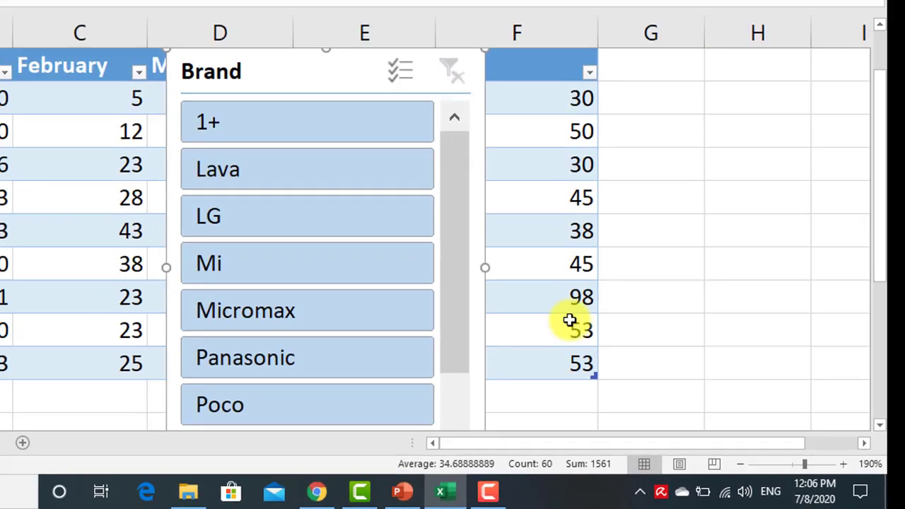
{"action": "left_click", "coordinate": [727, 143]}
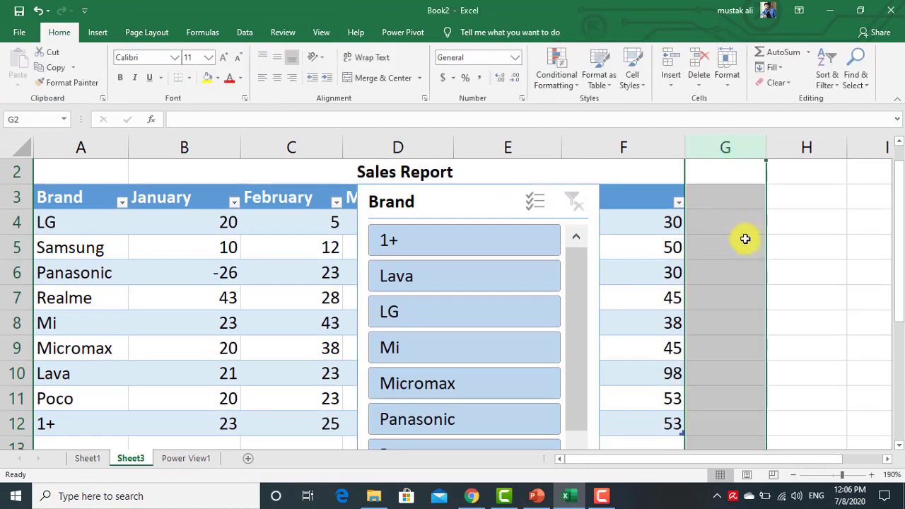
Move the Brand slicer to the right of the table, over columns H–J.
{"action": "scroll", "coordinate": [574, 259], "scroll_direction": "down", "scroll_amount": 2}
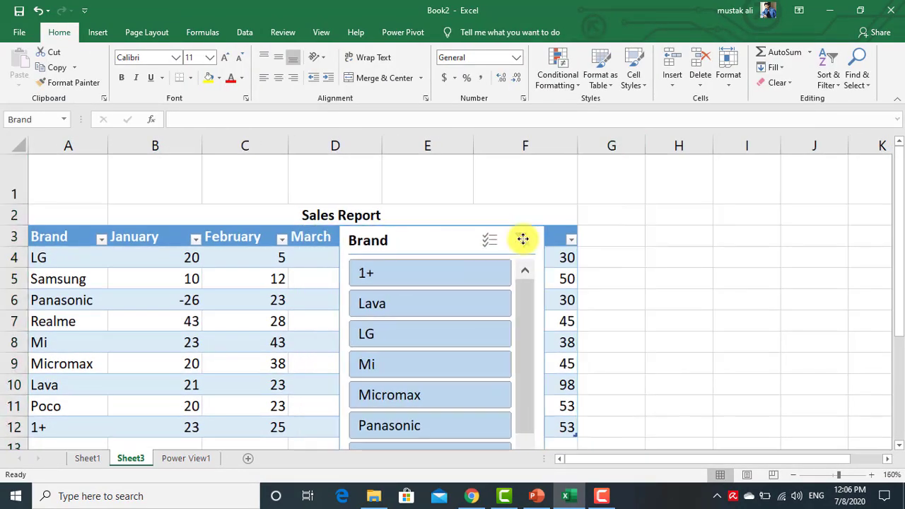
{"action": "left_click_drag", "start_coordinate": [437, 239], "coordinate": [709, 208]}
{"action": "left_click", "coordinate": [611, 234]}
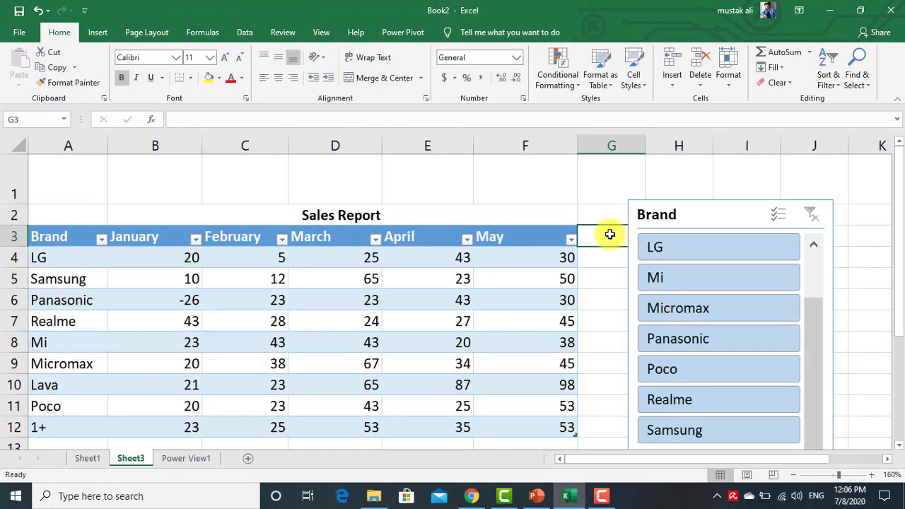
{"action": "scroll", "coordinate": [610, 234], "scroll_direction": "down", "scroll_amount": 1}
{"action": "scroll", "coordinate": [610, 235], "scroll_direction": "up", "scroll_amount": 1}
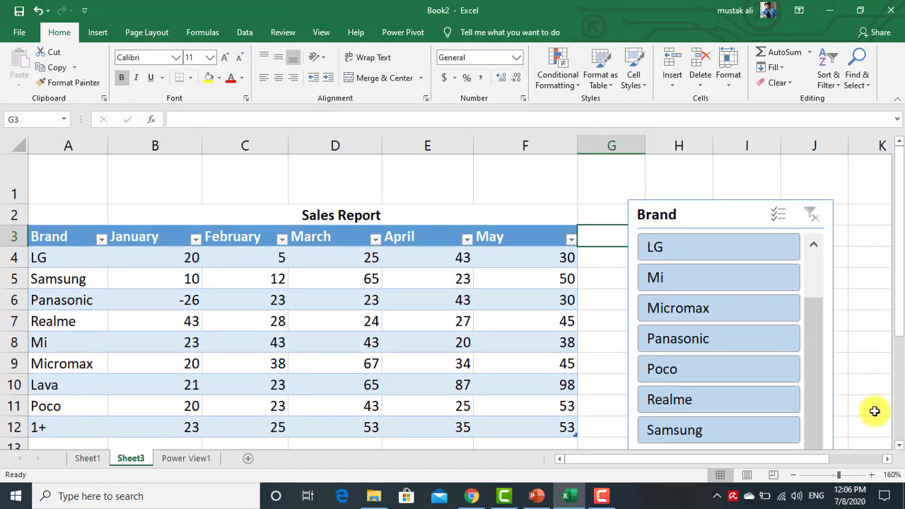
{"action": "left_click", "coordinate": [900, 446]}
{"action": "left_click", "coordinate": [900, 446]}
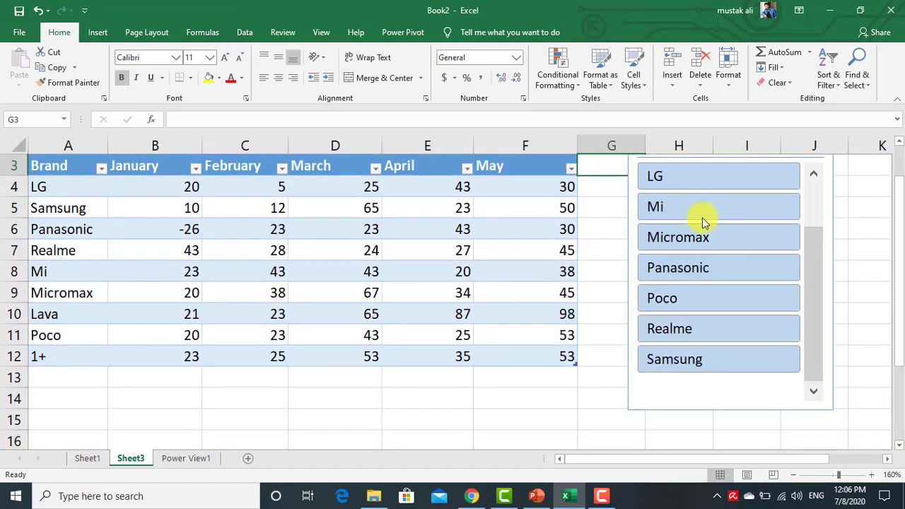
{"action": "left_click", "coordinate": [689, 183]}
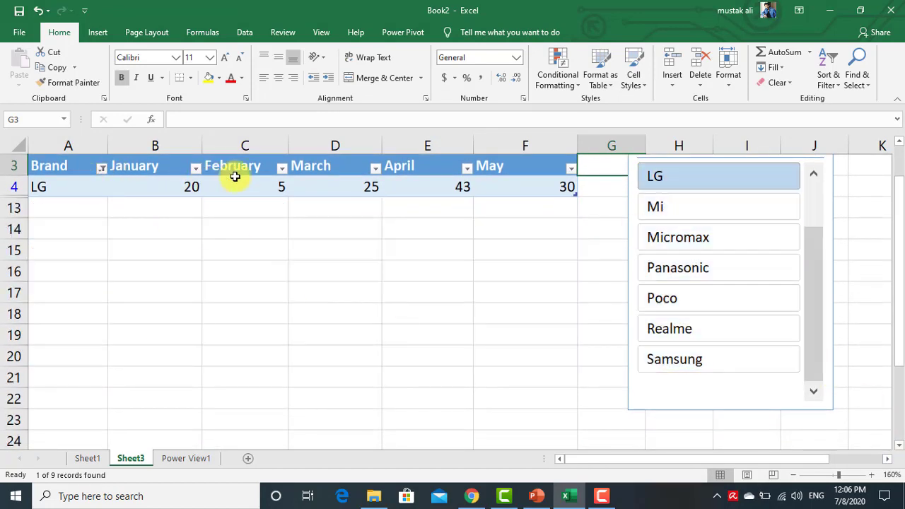
{"action": "left_click", "coordinate": [660, 246]}
{"action": "left_click", "coordinate": [663, 274]}
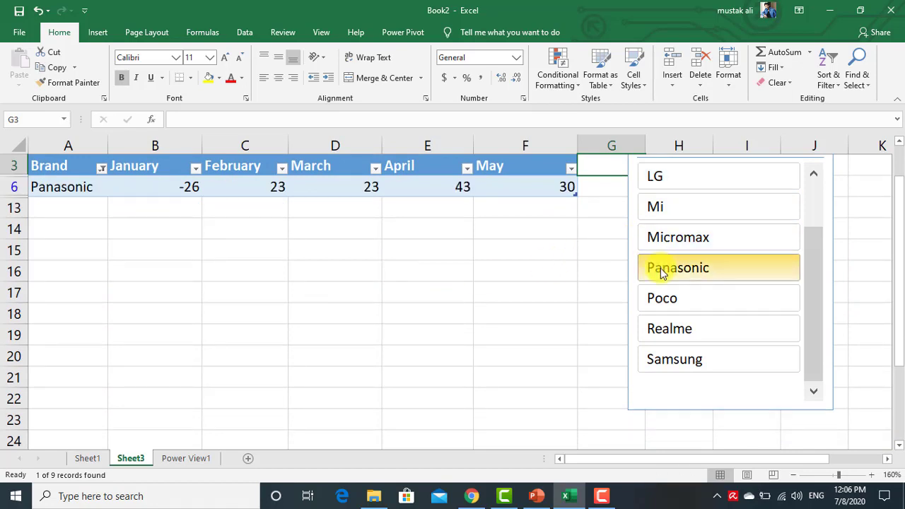
{"action": "left_click", "coordinate": [673, 304]}
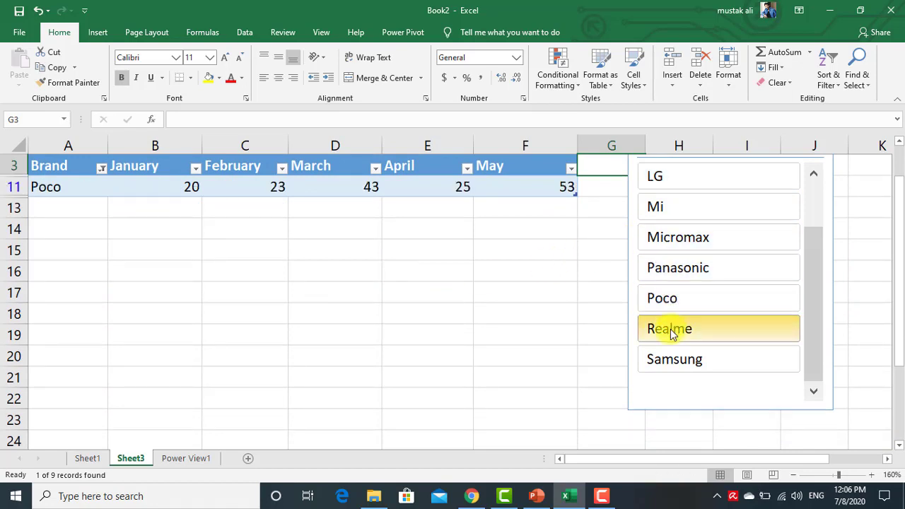
{"action": "left_click", "coordinate": [668, 332]}
{"action": "left_click", "coordinate": [672, 357]}
{"action": "left_click", "coordinate": [661, 210]}
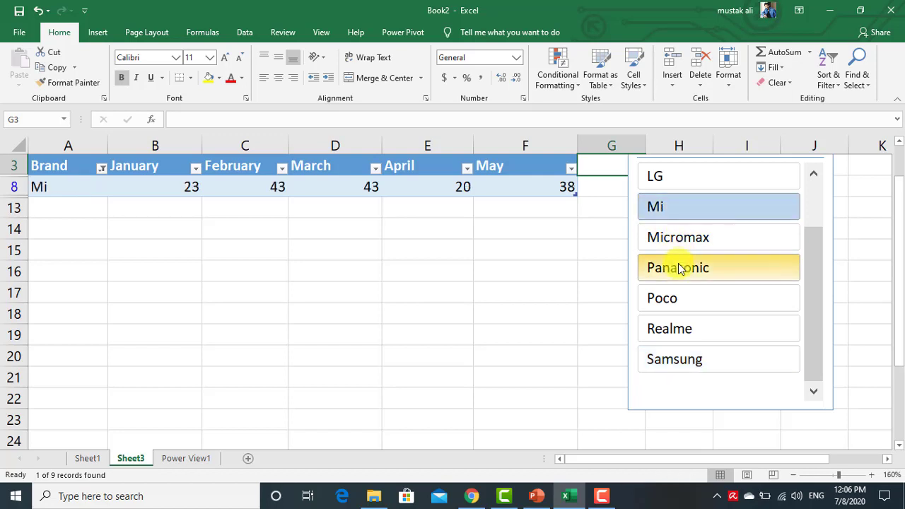
{"action": "scroll", "coordinate": [677, 258], "scroll_direction": "up", "scroll_amount": 1}
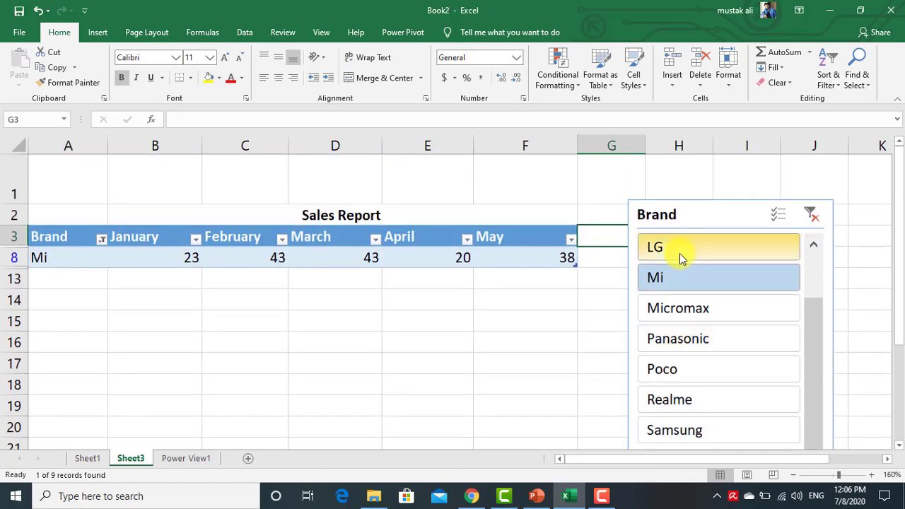
{"action": "left_click", "coordinate": [683, 341], "text": "ctrl"}
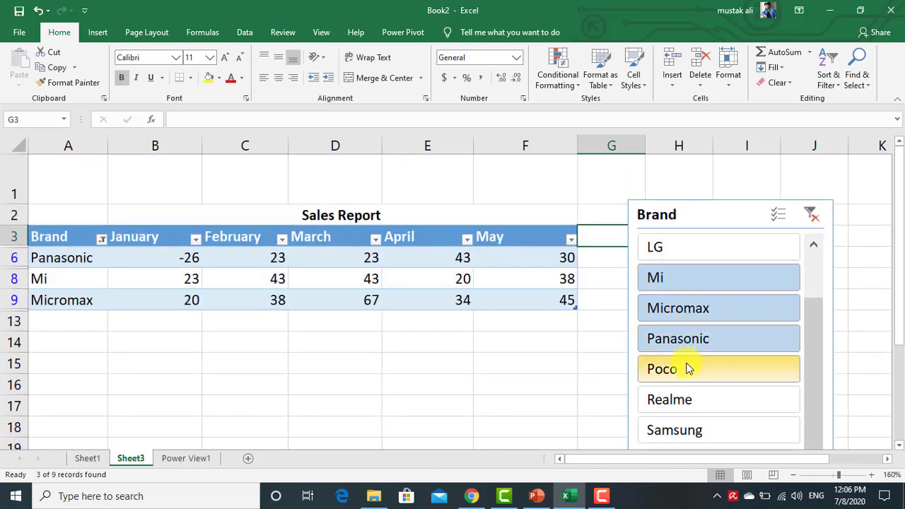
{"action": "left_click", "coordinate": [652, 374], "text": "ctrl"}
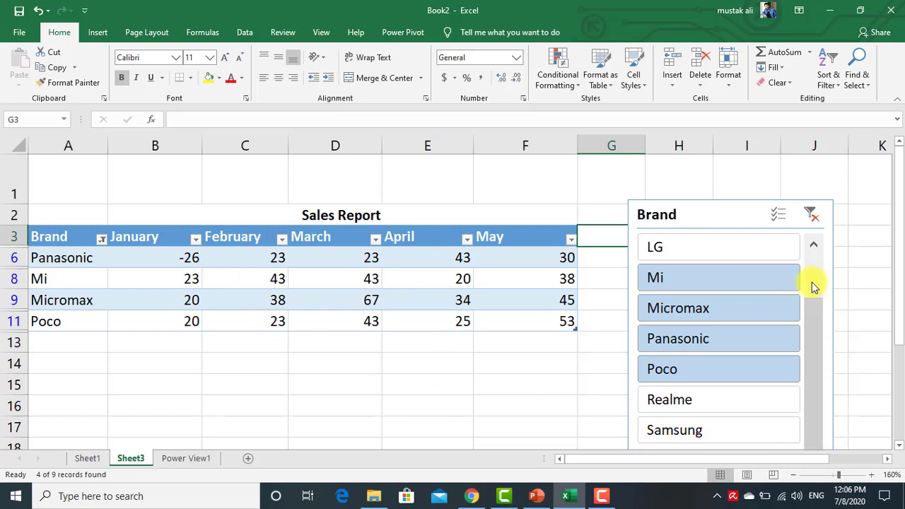
{"action": "left_click", "coordinate": [813, 222]}
Delete the Brand slicer so the table shows all nine brands, then return to the Insert ribbon.
{"action": "scroll", "coordinate": [222, 294], "scroll_direction": "down", "scroll_amount": 1}
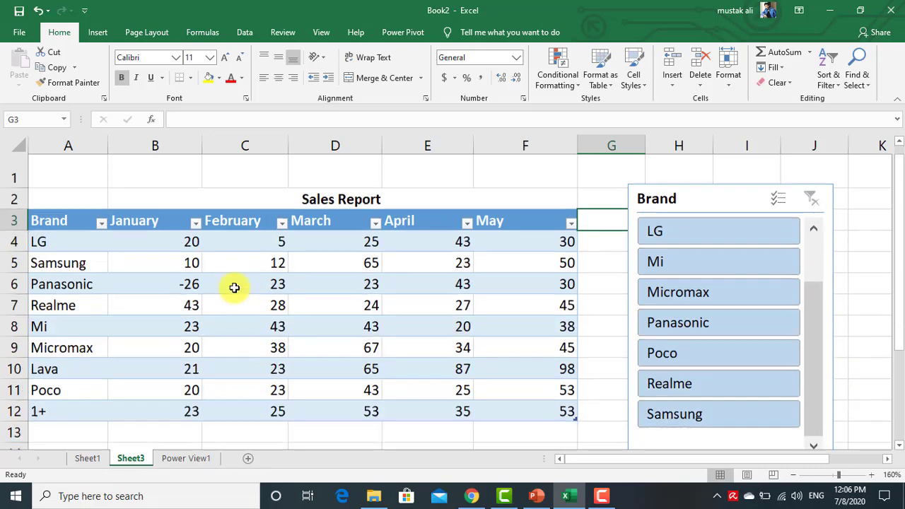
{"action": "scroll", "coordinate": [220, 280], "scroll_direction": "up", "scroll_amount": 1}
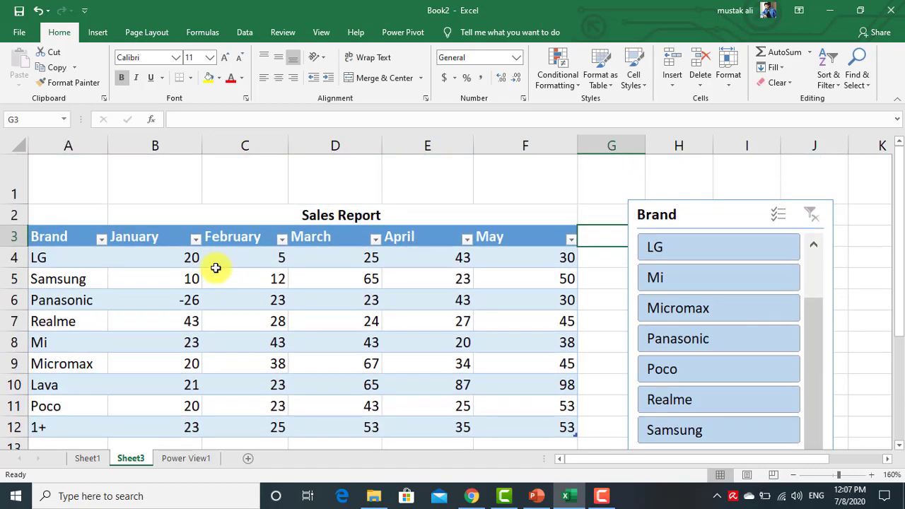
{"action": "scroll", "coordinate": [340, 276], "scroll_direction": "down", "scroll_amount": 1}
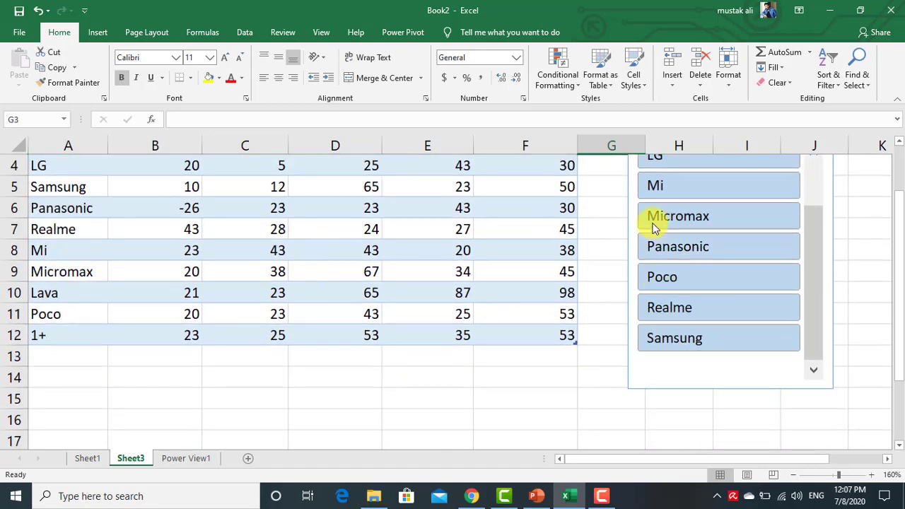
{"action": "scroll", "coordinate": [645, 225], "scroll_direction": "up", "scroll_amount": 1}
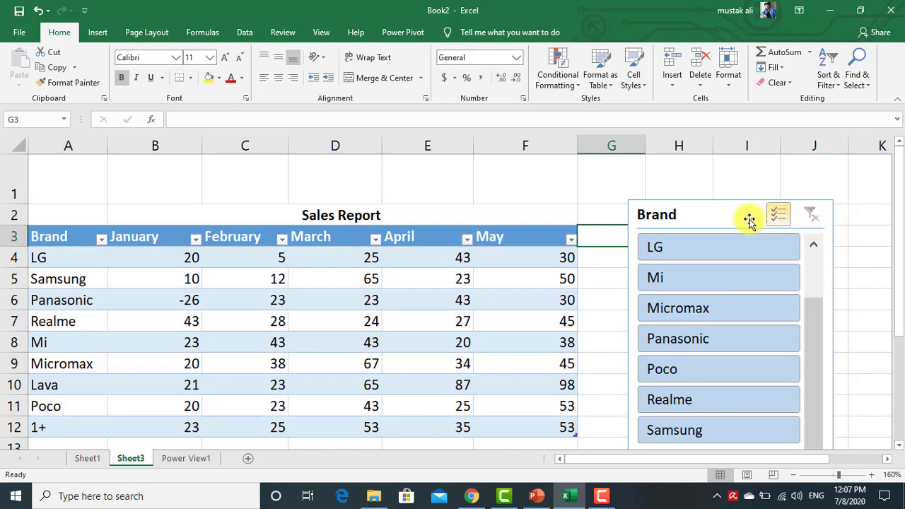
{"action": "left_click", "coordinate": [694, 212]}
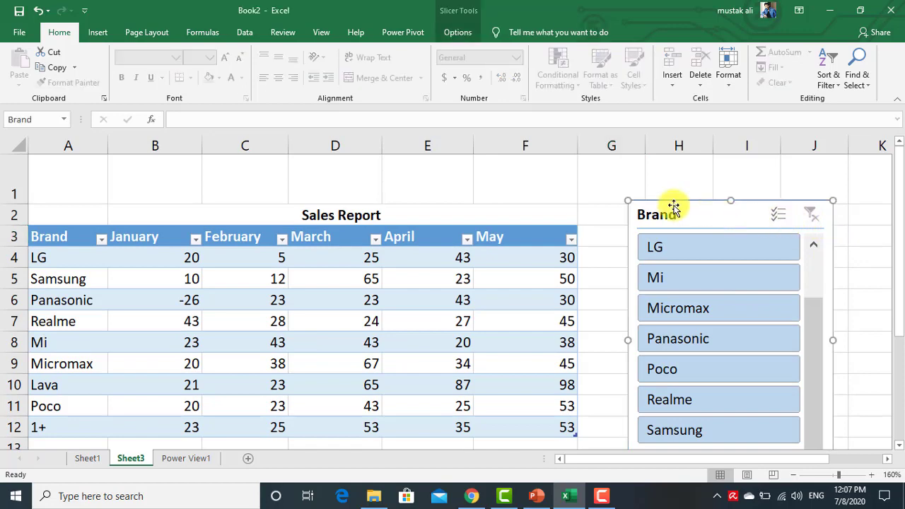
{"action": "key", "text": "Delete"}
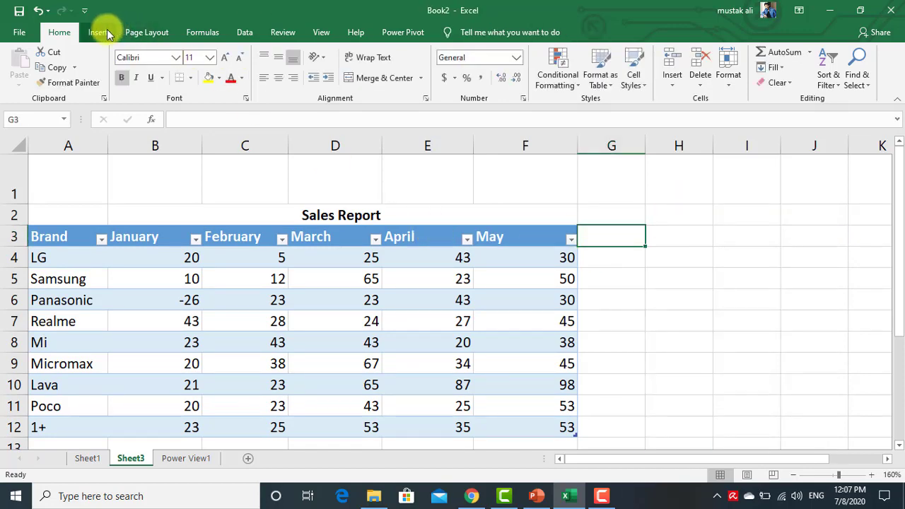
{"action": "left_click", "coordinate": [106, 33]}
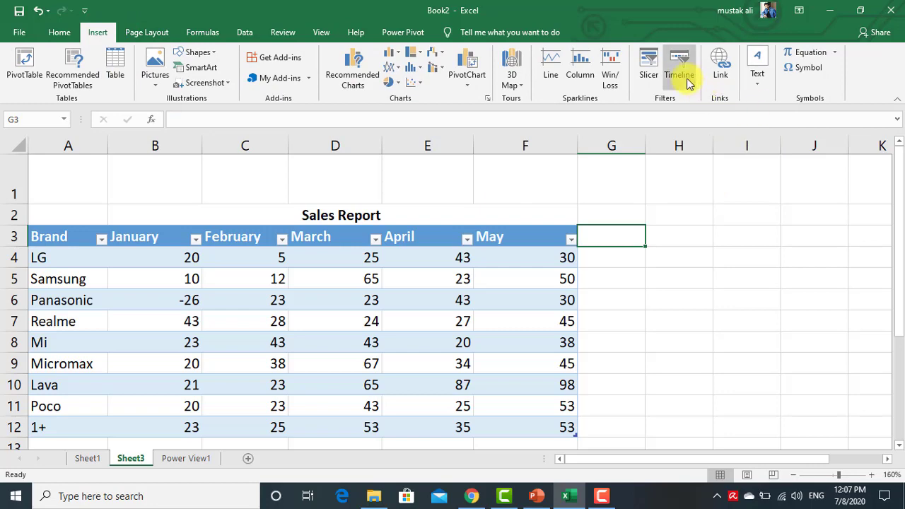
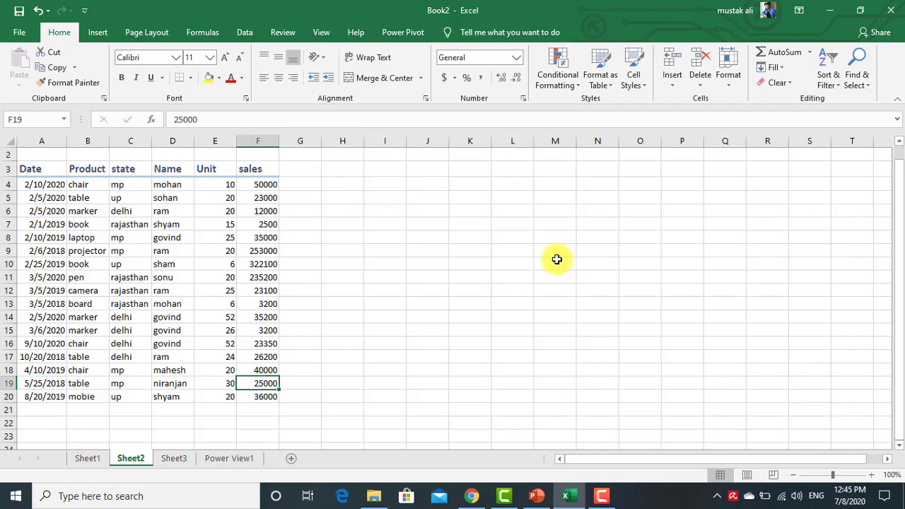
Widen column A so dates like 10/20/2018 display fully instead of hash marks.
{"action": "scroll", "coordinate": [130, 286], "scroll_direction": "up", "scroll_amount": 2}
{"action": "scroll", "coordinate": [132, 286], "scroll_direction": "up", "scroll_amount": 1}
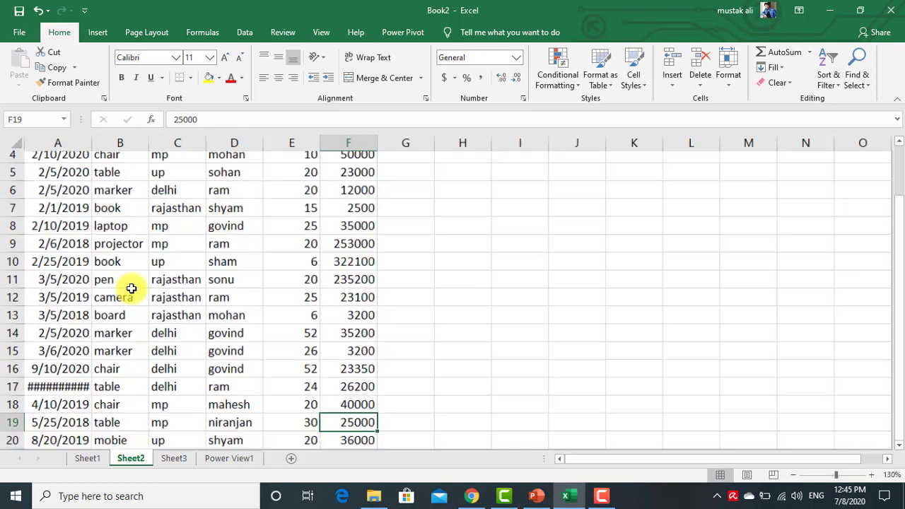
{"action": "scroll", "coordinate": [131, 287], "scroll_direction": "down", "scroll_amount": 1}
{"action": "scroll", "coordinate": [132, 287], "scroll_direction": "down", "scroll_amount": 1}
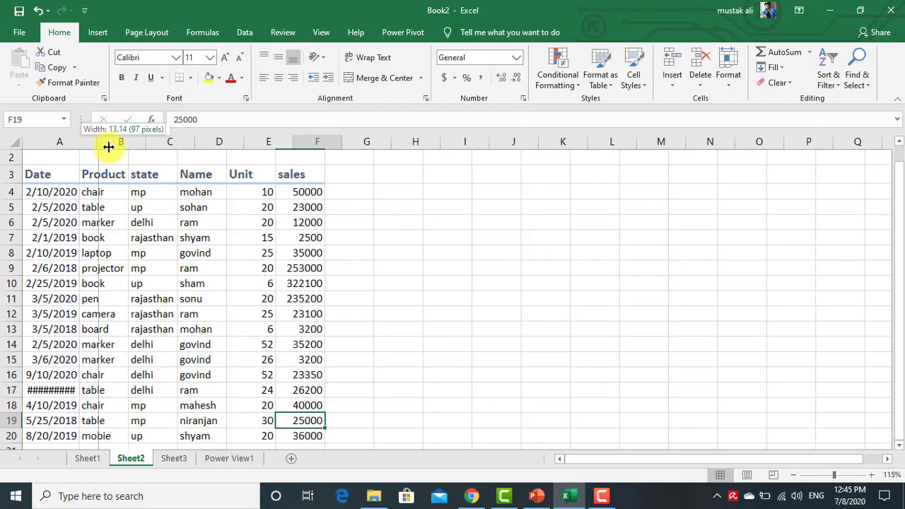
{"action": "left_click_drag", "start_coordinate": [83, 145], "coordinate": [119, 145]}
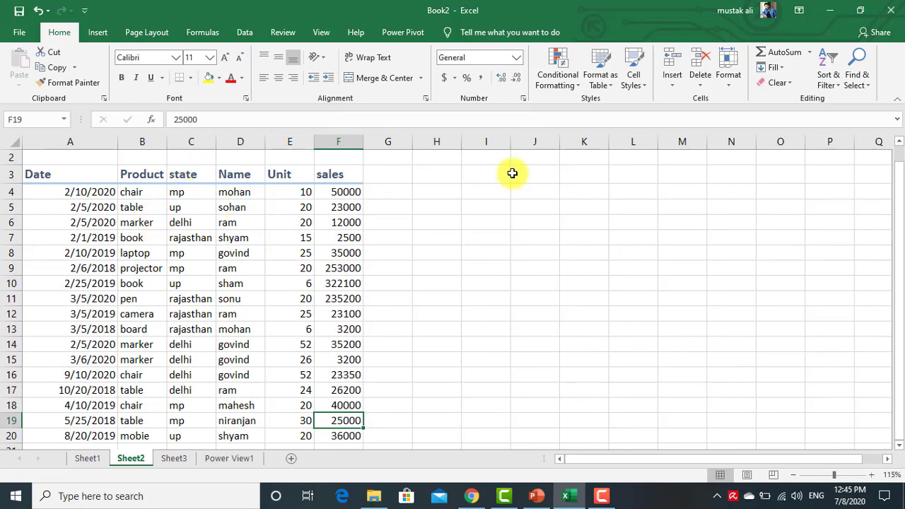
{"action": "left_click", "coordinate": [99, 33]}
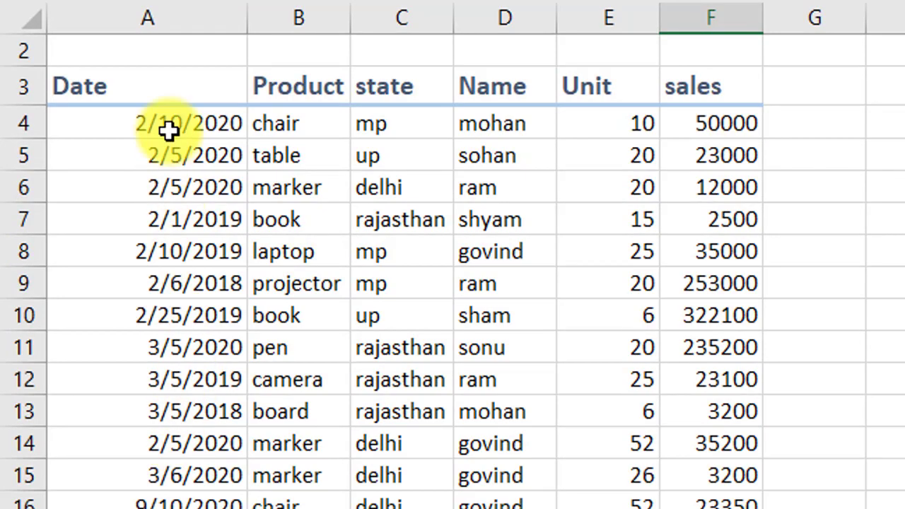
Widen the Product, state, Name, Unit and sales columns by dragging their header borders.
{"action": "left_click", "coordinate": [177, 87]}
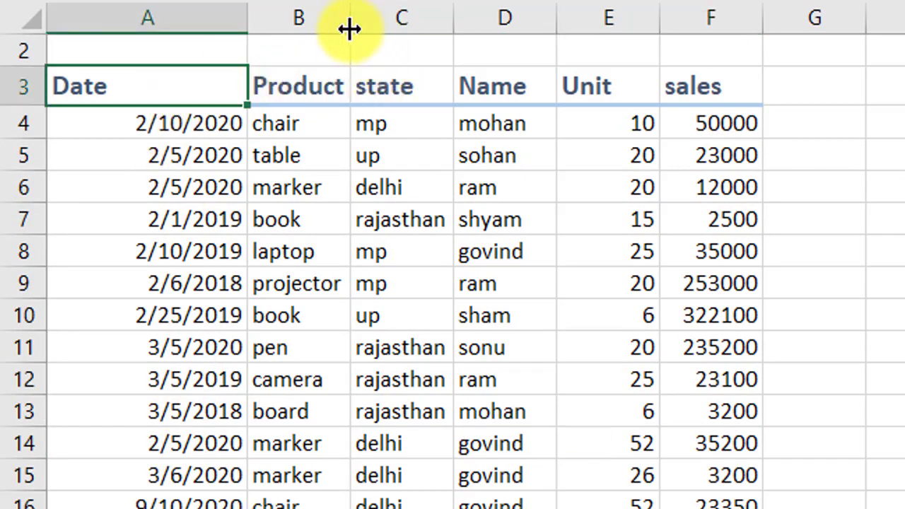
{"action": "left_click_drag", "start_coordinate": [350, 29], "coordinate": [398, 28]}
{"action": "left_click_drag", "start_coordinate": [502, 28], "coordinate": [592, 30]}
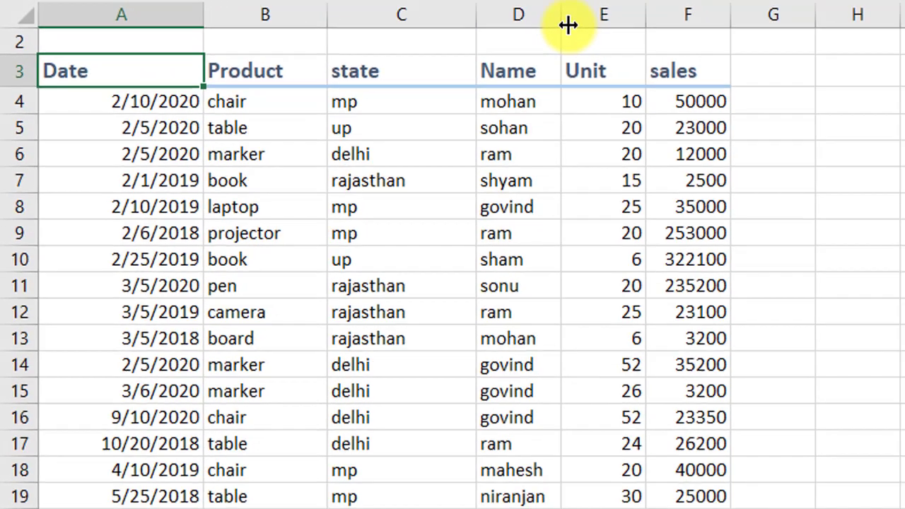
{"action": "left_click", "coordinate": [481, 16]}
{"action": "left_click_drag", "start_coordinate": [438, 16], "coordinate": [469, 16]}
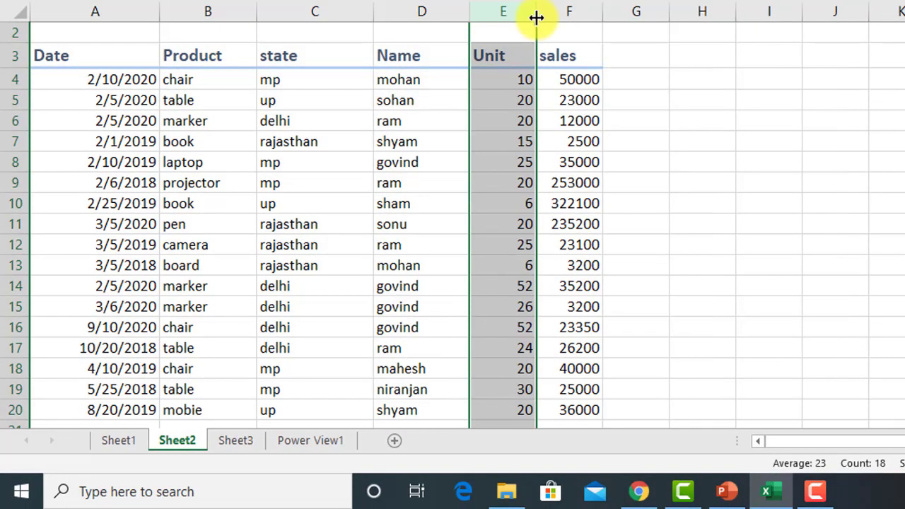
{"action": "left_click_drag", "start_coordinate": [536, 15], "coordinate": [568, 14]}
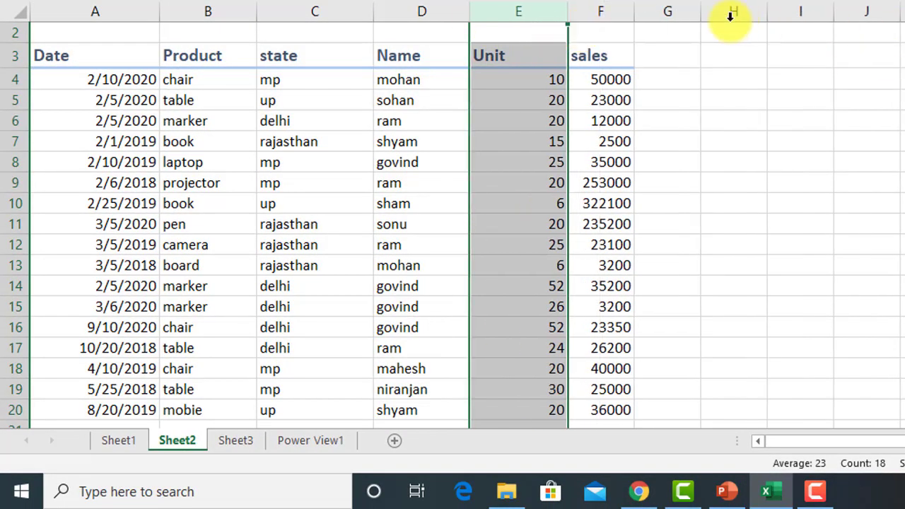
{"action": "left_click_drag", "start_coordinate": [635, 14], "coordinate": [662, 15]}
{"action": "left_click", "coordinate": [654, 95]}
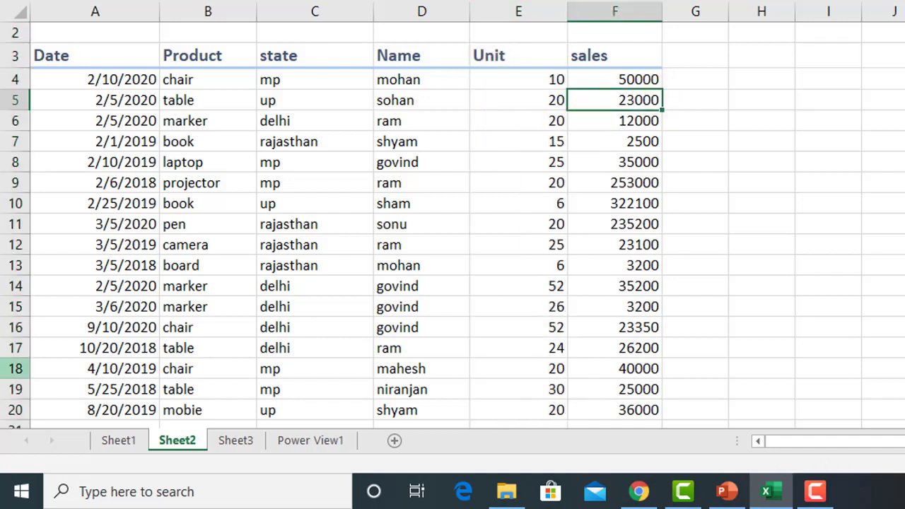
Point out the first record's values: 2/10/2020, chair, mp and mohan.
{"action": "left_click", "coordinate": [120, 83]}
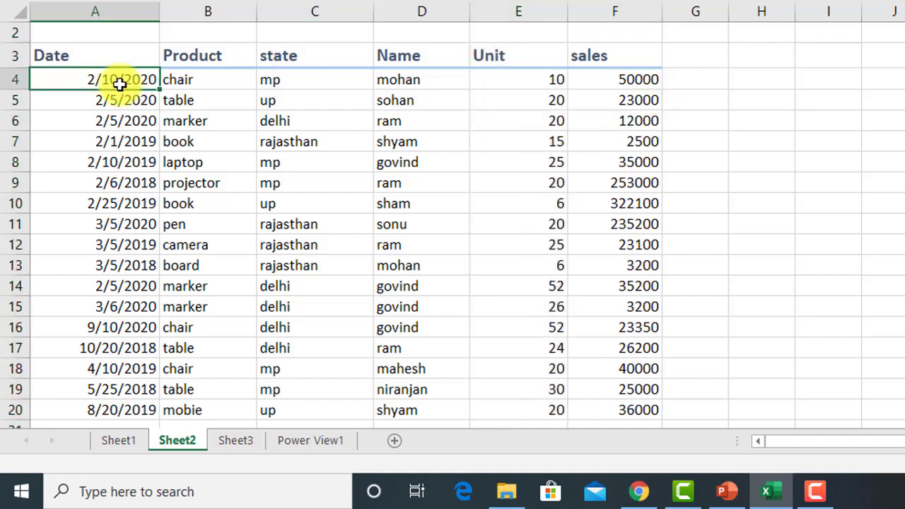
{"action": "left_click", "coordinate": [207, 78]}
{"action": "left_click", "coordinate": [301, 78]}
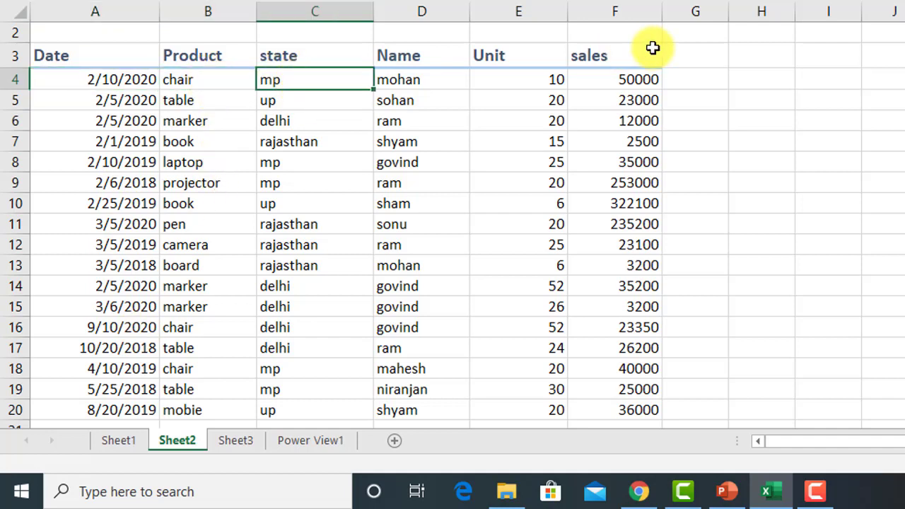
{"action": "left_click", "coordinate": [446, 82]}
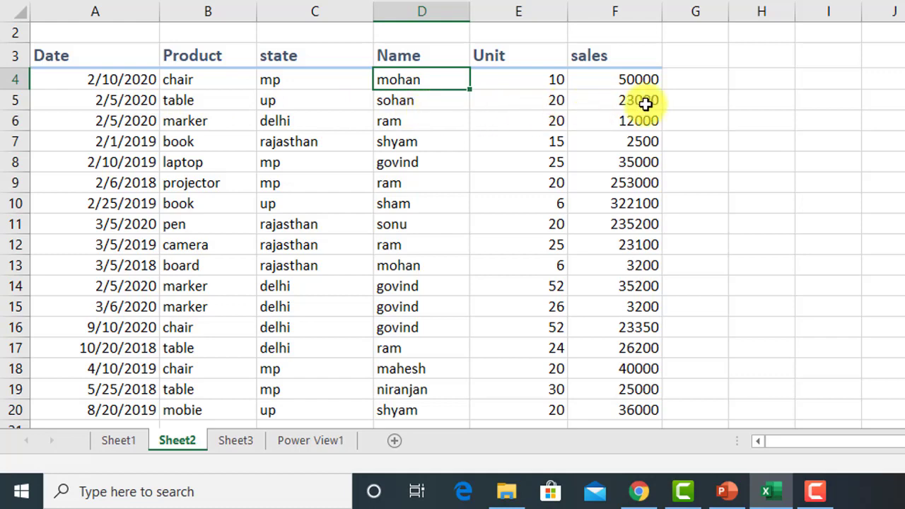
Select the table's header row A3:F3.
{"action": "scroll", "coordinate": [641, 148], "scroll_direction": "down", "scroll_amount": 2}
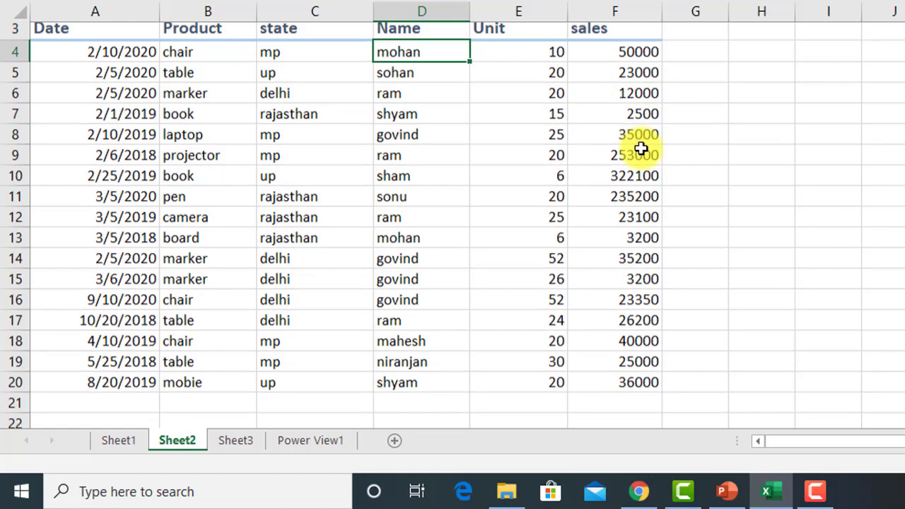
{"action": "scroll", "coordinate": [641, 148], "scroll_direction": "up", "scroll_amount": 1}
{"action": "scroll", "coordinate": [641, 148], "scroll_direction": "up", "scroll_amount": 1}
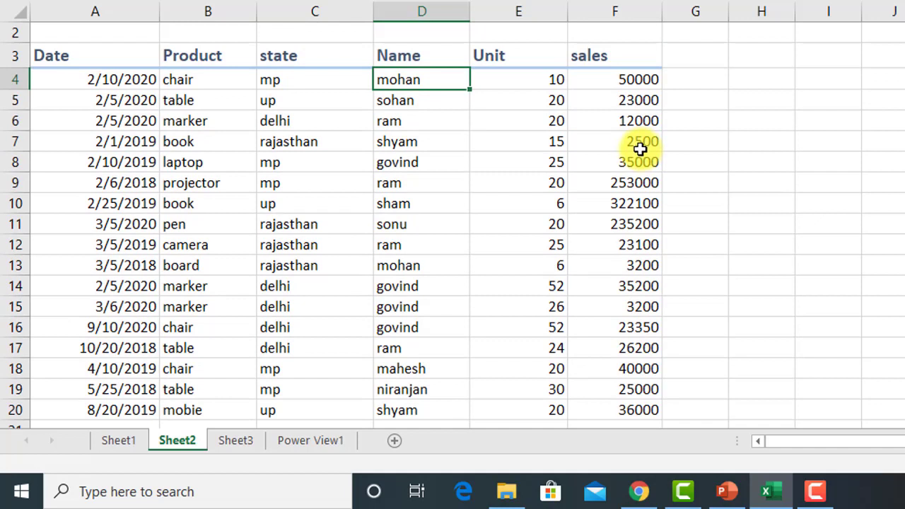
{"action": "mouse_move", "coordinate": [135, 57]}
{"action": "left_mouse_down"}
{"action": "mouse_move", "coordinate": [545, 78]}
{"action": "mouse_move", "coordinate": [584, 106]}
{"action": "left_mouse_up"}
{"action": "left_click_drag", "start_coordinate": [132, 49], "coordinate": [607, 59]}
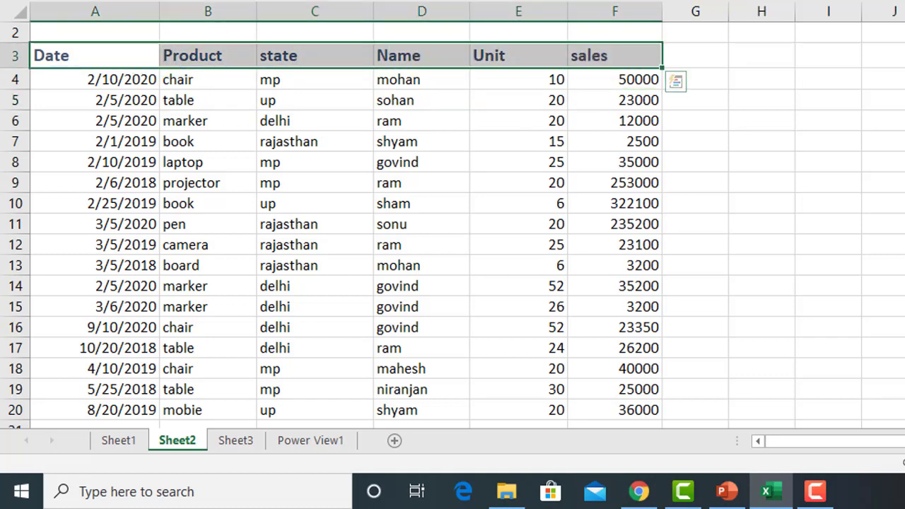
Apply the Heading 2 cell style to the Date-to-sales header row.
{"action": "left_click", "coordinate": [697, 3]}
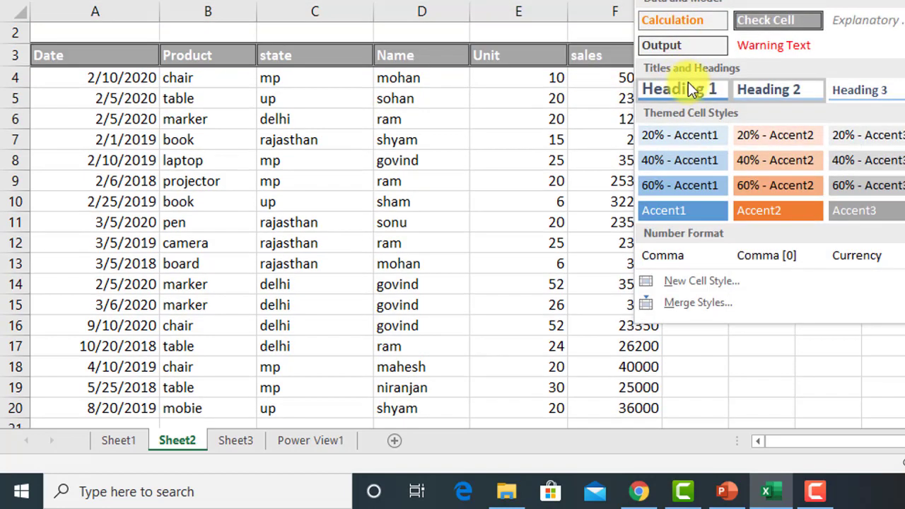
{"action": "left_click", "coordinate": [767, 91]}
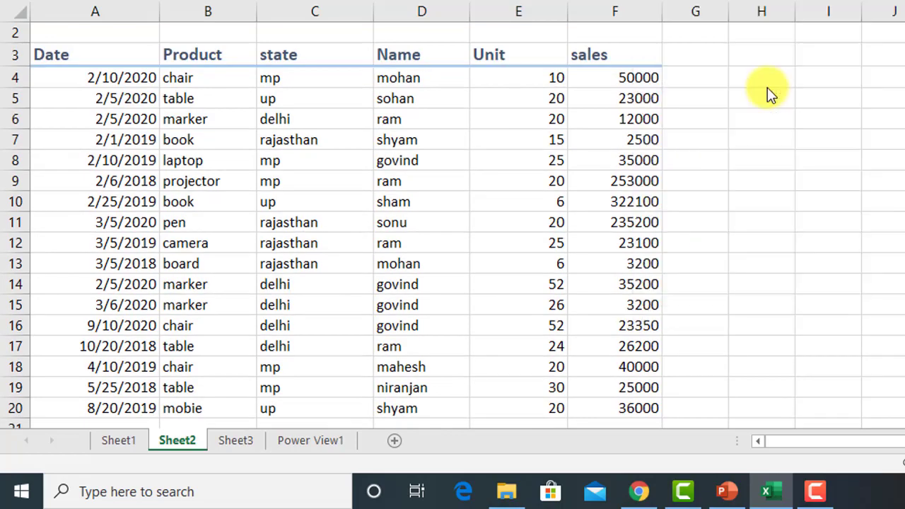
{"action": "left_click", "coordinate": [151, 118]}
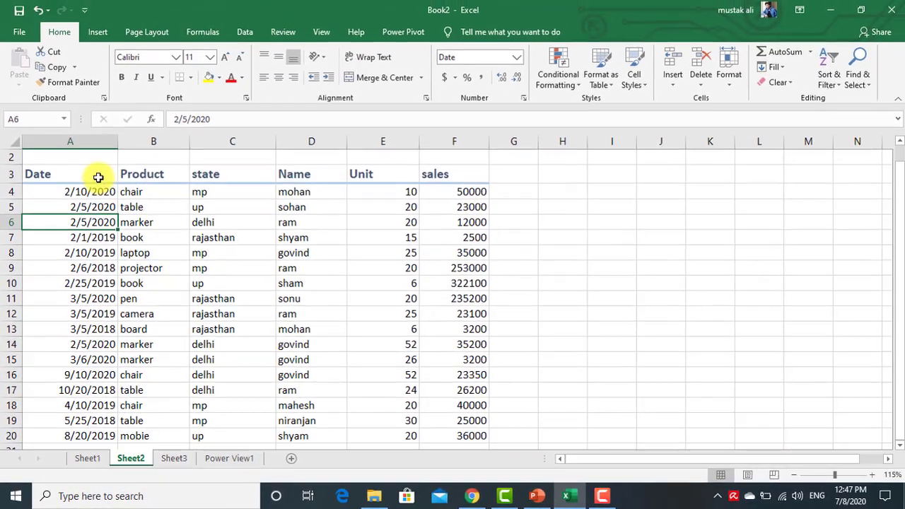
Select the whole sales table and narrow the sales column slightly.
{"action": "mouse_move", "coordinate": [103, 177]}
{"action": "left_mouse_down"}
{"action": "mouse_move", "coordinate": [436, 392]}
{"action": "mouse_move", "coordinate": [444, 371]}
{"action": "left_mouse_up"}
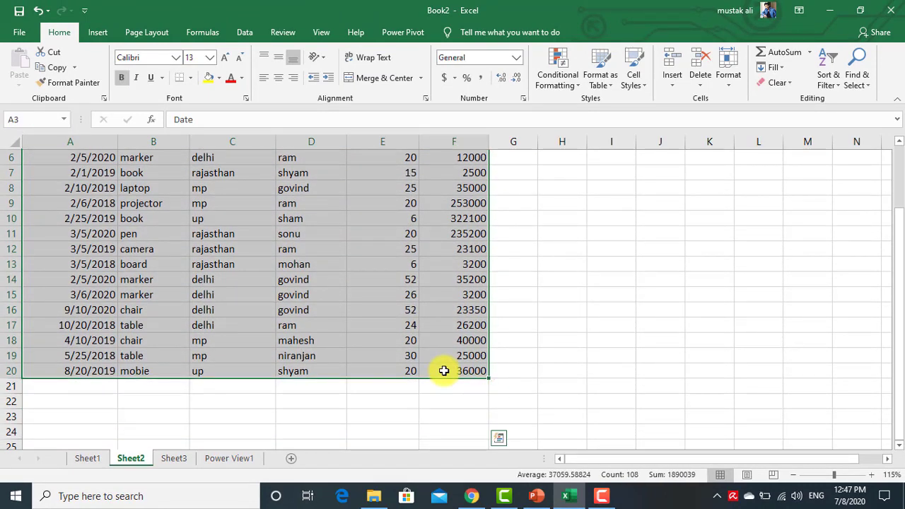
{"action": "scroll", "coordinate": [443, 371], "scroll_direction": "up", "scroll_amount": 2}
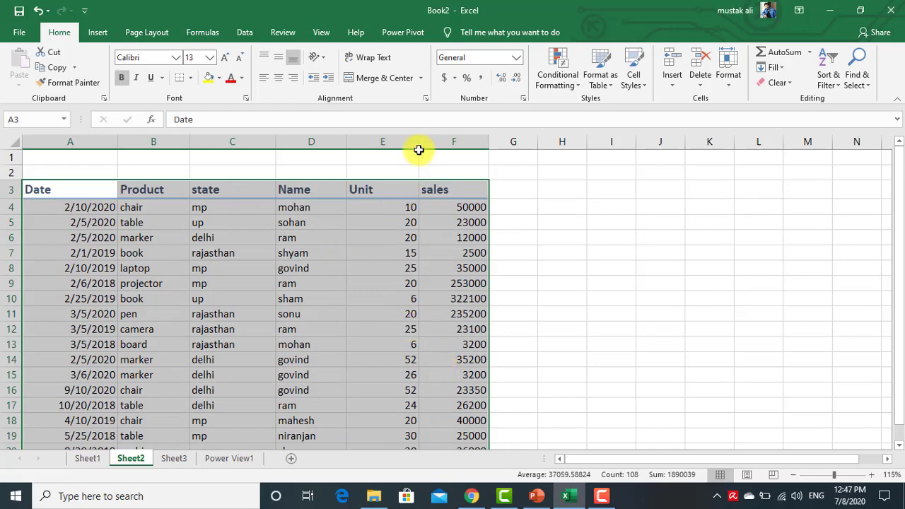
{"action": "left_click_drag", "start_coordinate": [419, 145], "coordinate": [405, 149]}
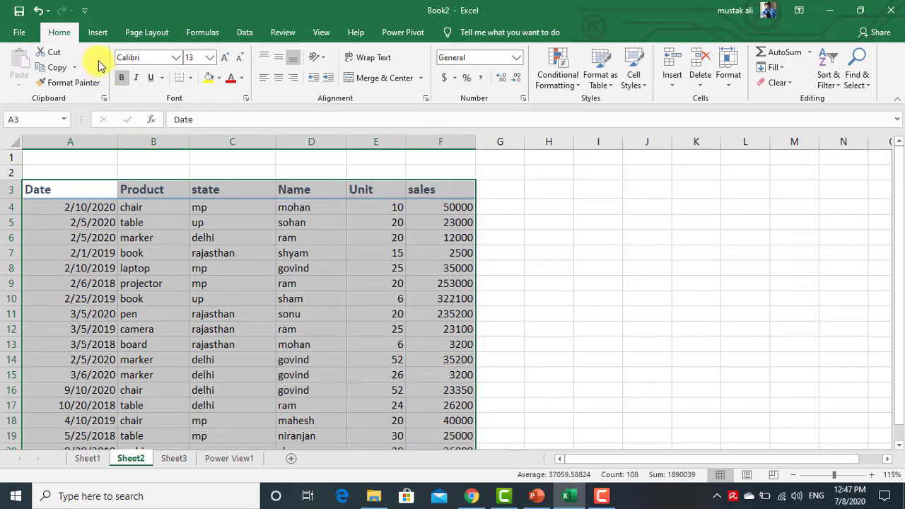
Insert a PivotTable from Sheet2!$A$3:$F$20 onto a new worksheet, Sheet4.
{"action": "left_click", "coordinate": [98, 33]}
{"action": "left_click", "coordinate": [25, 62]}
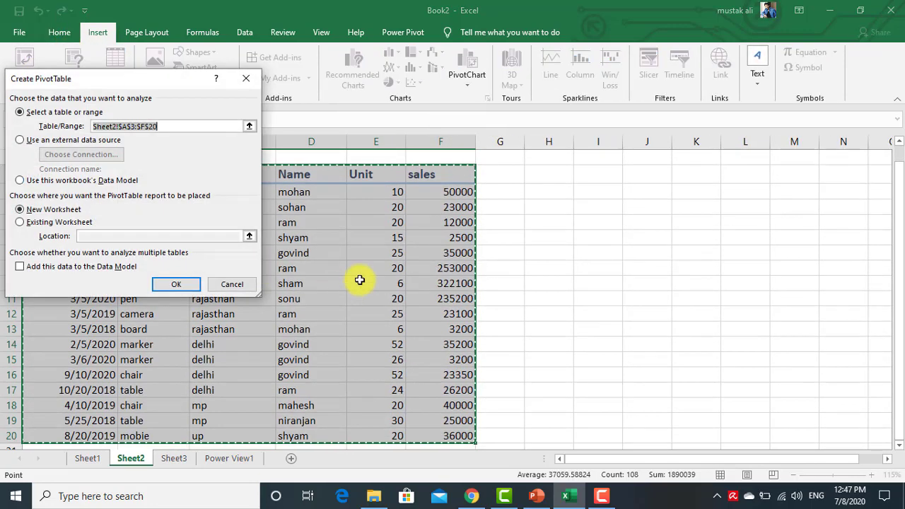
{"action": "left_click_drag", "start_coordinate": [167, 85], "coordinate": [345, 85]}
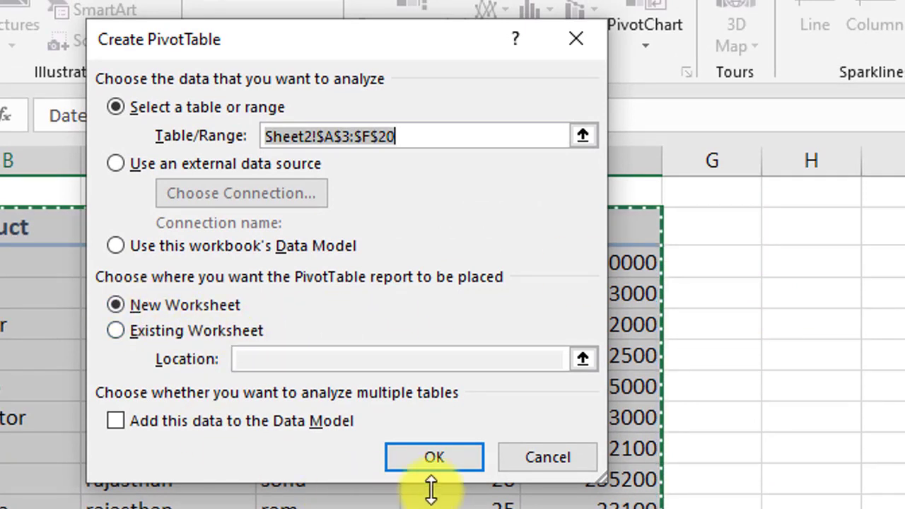
{"action": "left_click", "coordinate": [441, 461]}
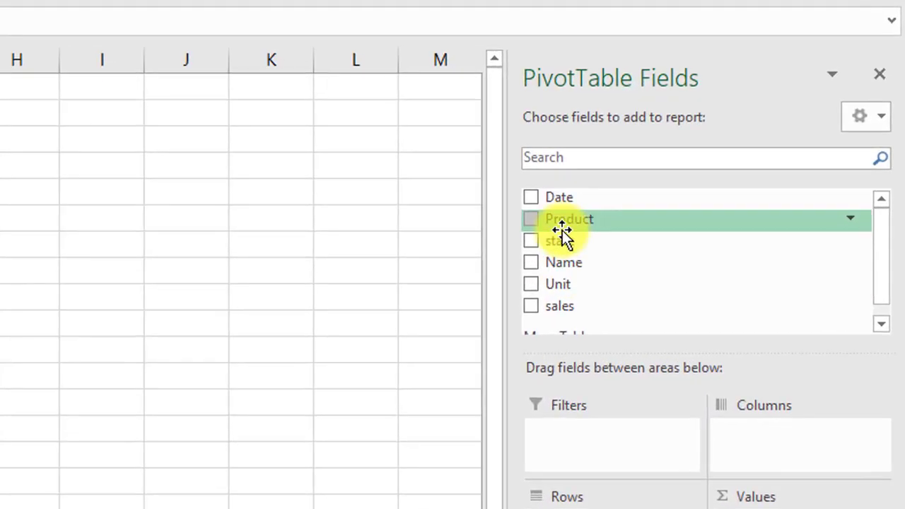
Place Name in rows and state in columns, giving summed sales with grand total 1148050.
{"action": "left_click", "coordinate": [531, 263]}
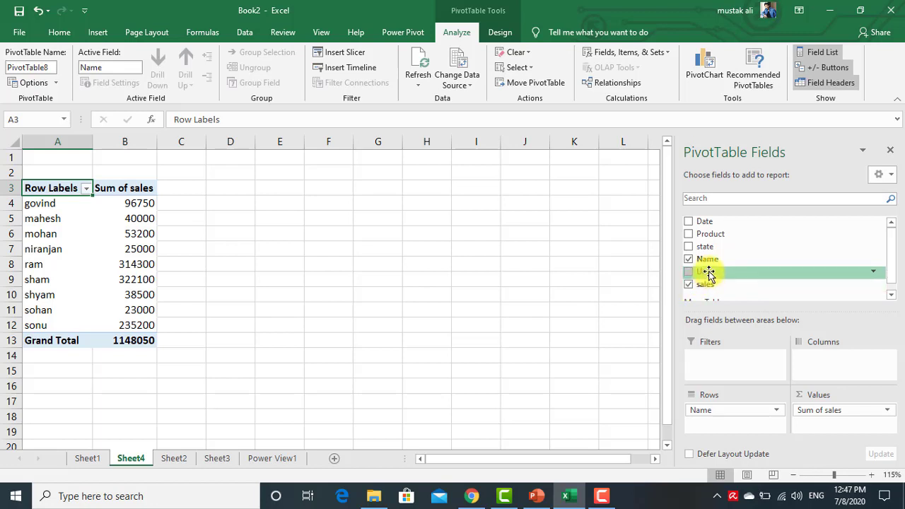
{"action": "left_click", "coordinate": [690, 248]}
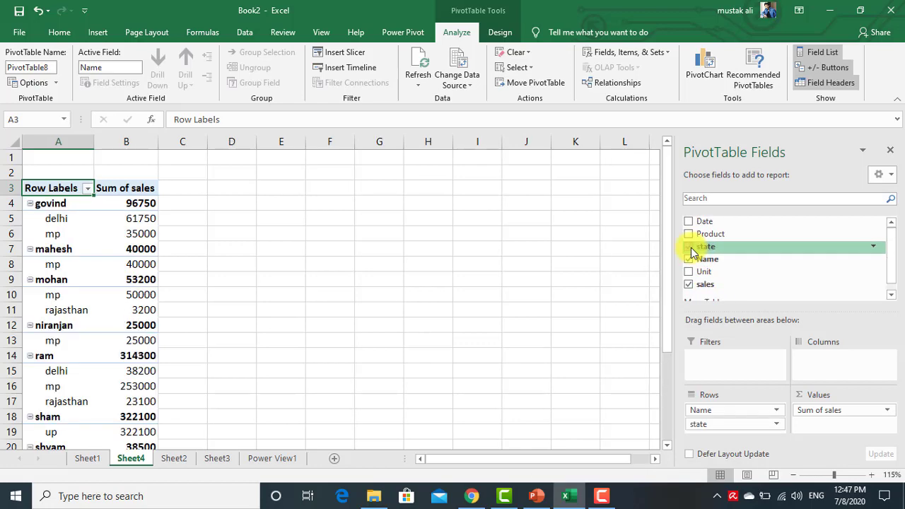
{"action": "left_click", "coordinate": [691, 248]}
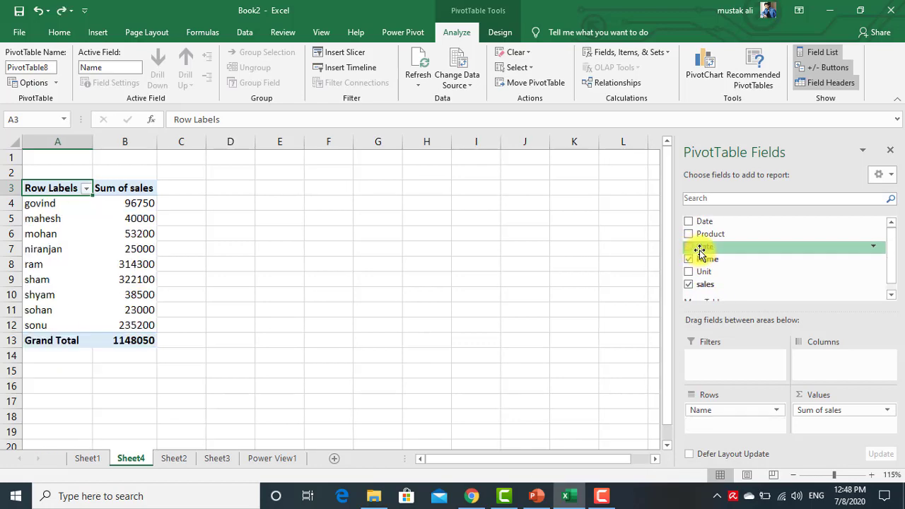
{"action": "left_click_drag", "start_coordinate": [700, 251], "coordinate": [819, 361]}
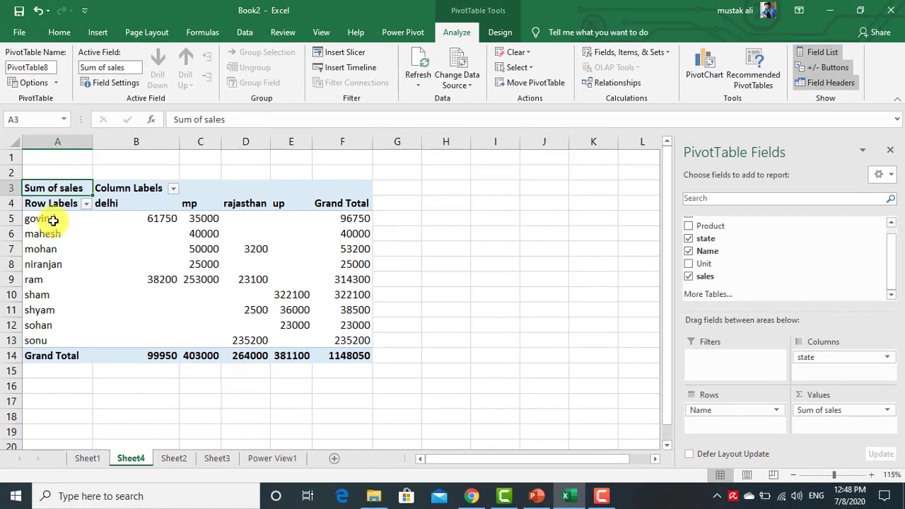
{"action": "left_click", "coordinate": [152, 219]}
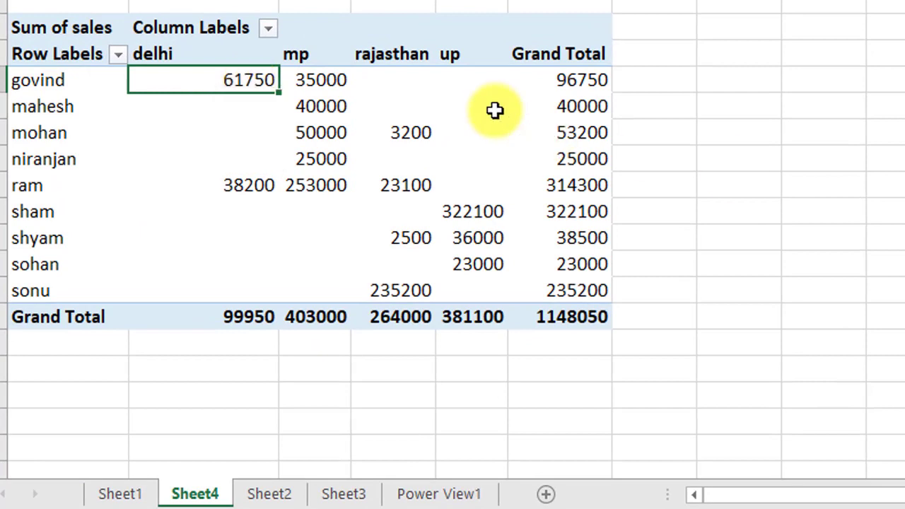
{"action": "mouse_move", "coordinate": [579, 80]}
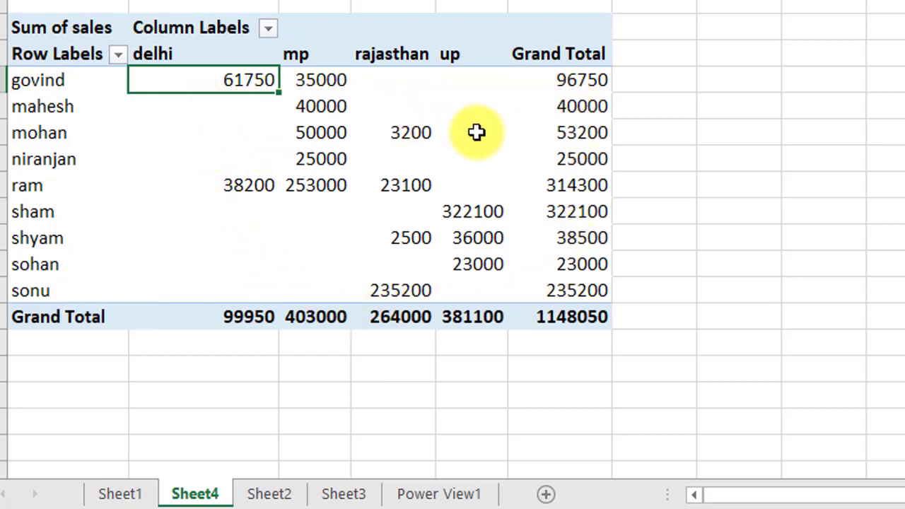
{"action": "mouse_move", "coordinate": [476, 133]}
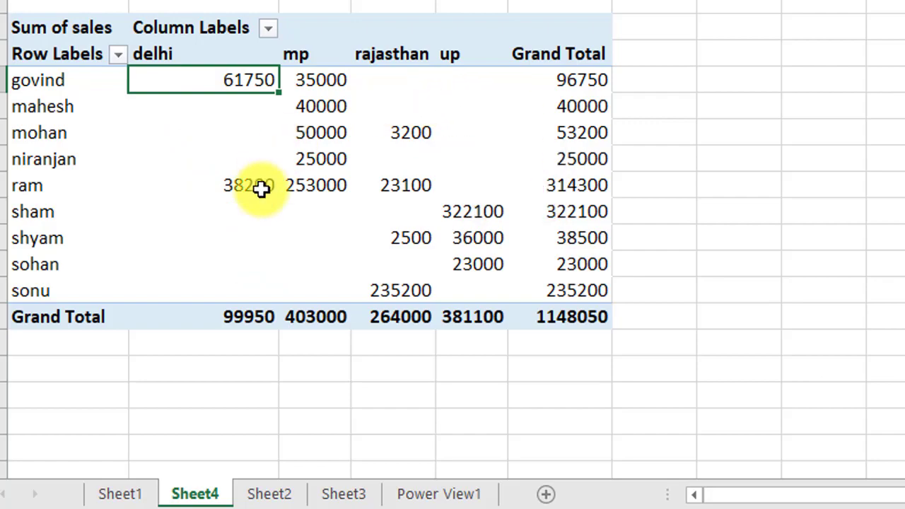
{"action": "mouse_move", "coordinate": [261, 189]}
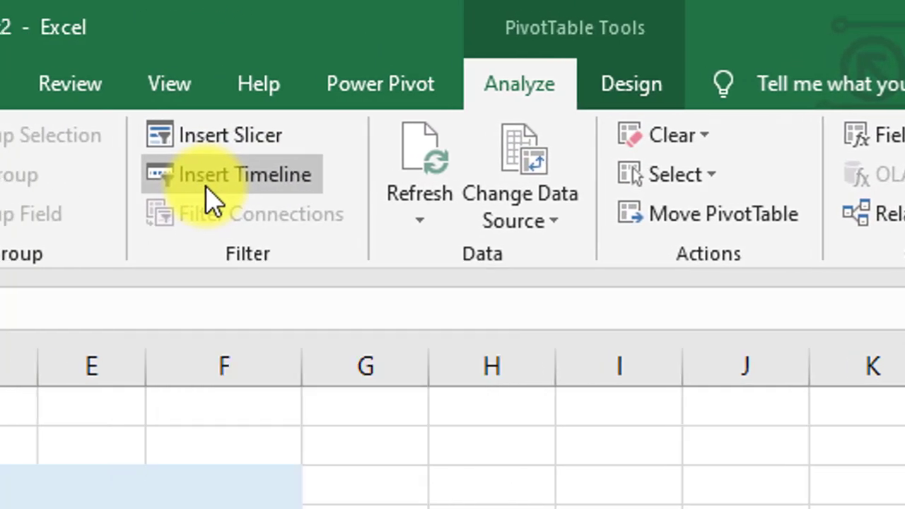
Insert a Date timeline, move it beside the PivotTable and resize it to 1.67 inches tall.
{"action": "left_click", "coordinate": [208, 189]}
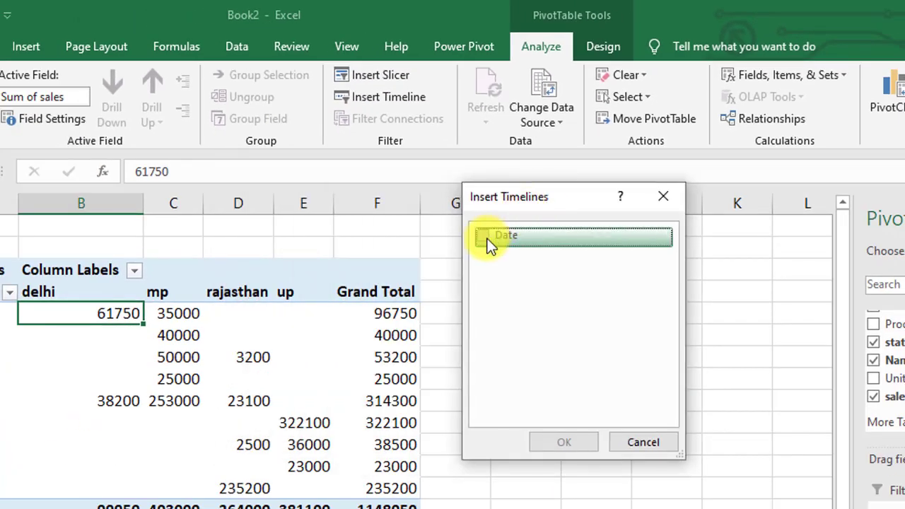
{"action": "left_click", "coordinate": [485, 236]}
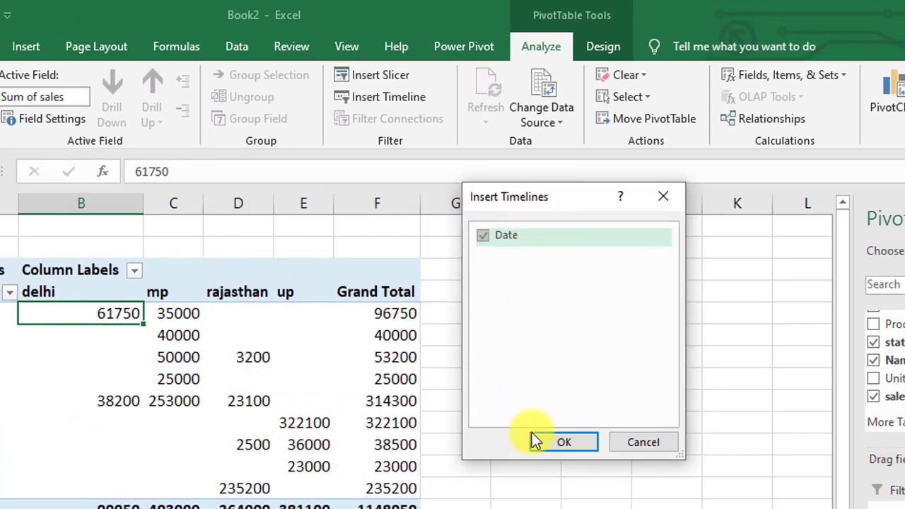
{"action": "left_click", "coordinate": [557, 444]}
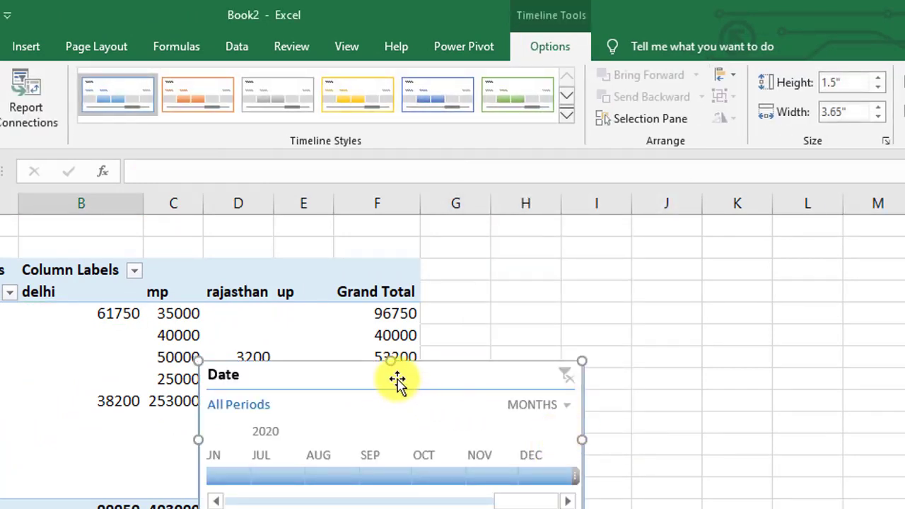
{"action": "left_click_drag", "start_coordinate": [455, 373], "coordinate": [698, 285]}
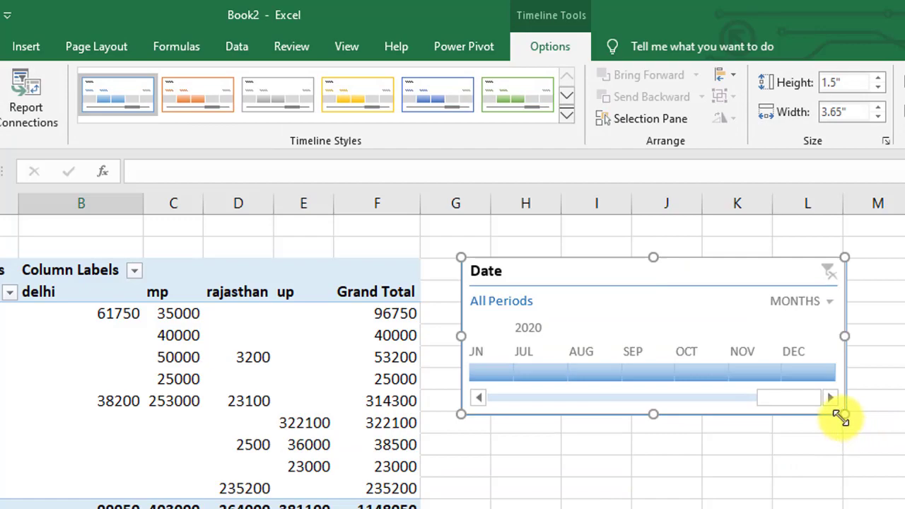
{"action": "left_click_drag", "start_coordinate": [845, 414], "coordinate": [904, 470]}
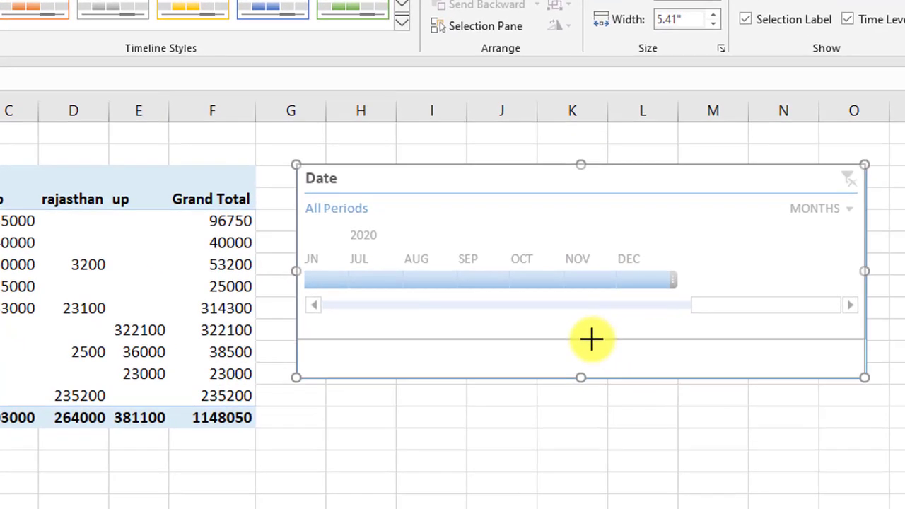
{"action": "left_click_drag", "start_coordinate": [591, 340], "coordinate": [592, 339]}
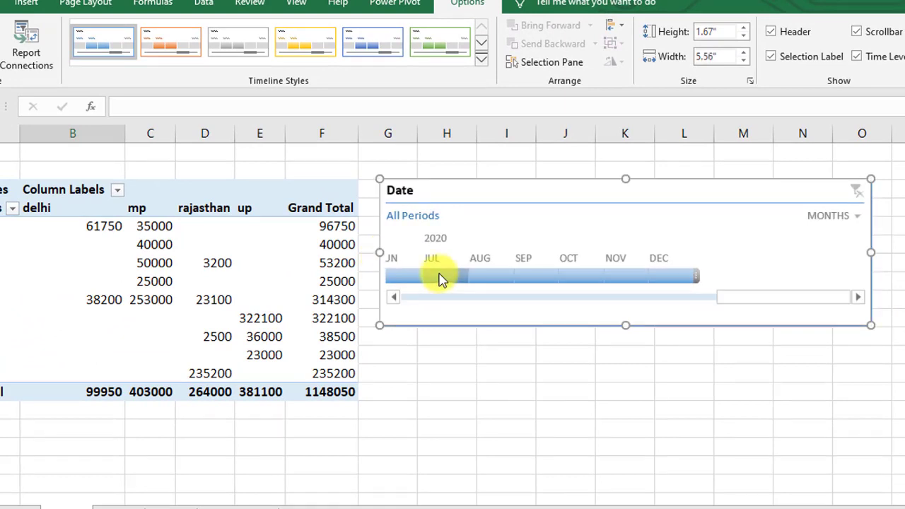
Try 2020 month filters including December 2020, then clear the filter and nudge the timeline.
{"action": "left_click_drag", "start_coordinate": [441, 277], "coordinate": [683, 283]}
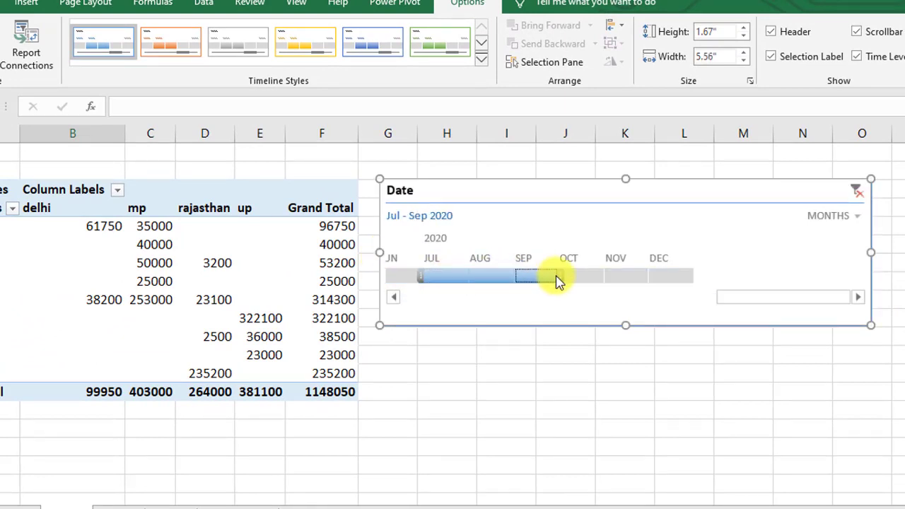
{"action": "left_click", "coordinate": [684, 282]}
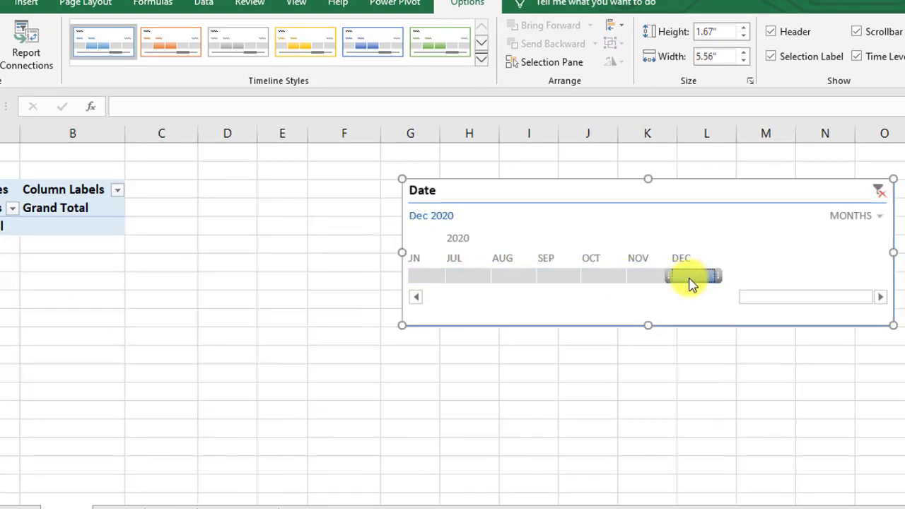
{"action": "left_click", "coordinate": [880, 192]}
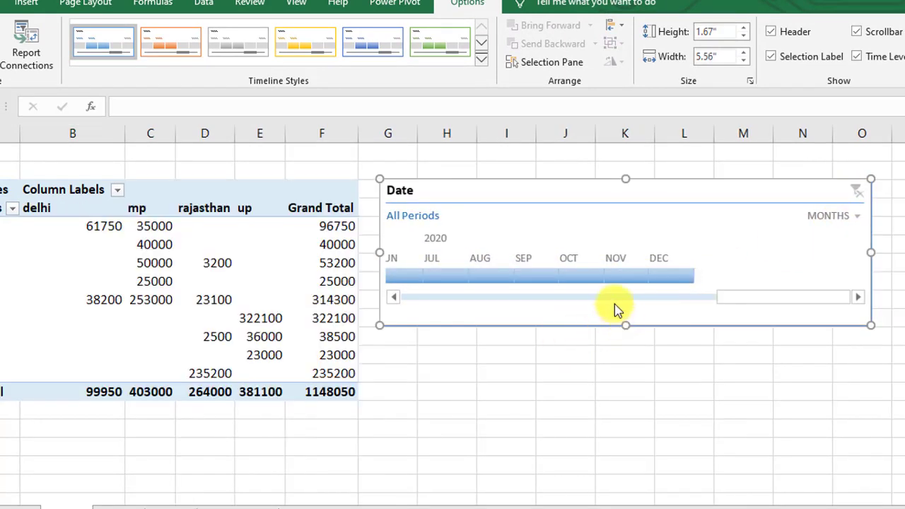
{"action": "left_click_drag", "start_coordinate": [651, 195], "coordinate": [679, 224]}
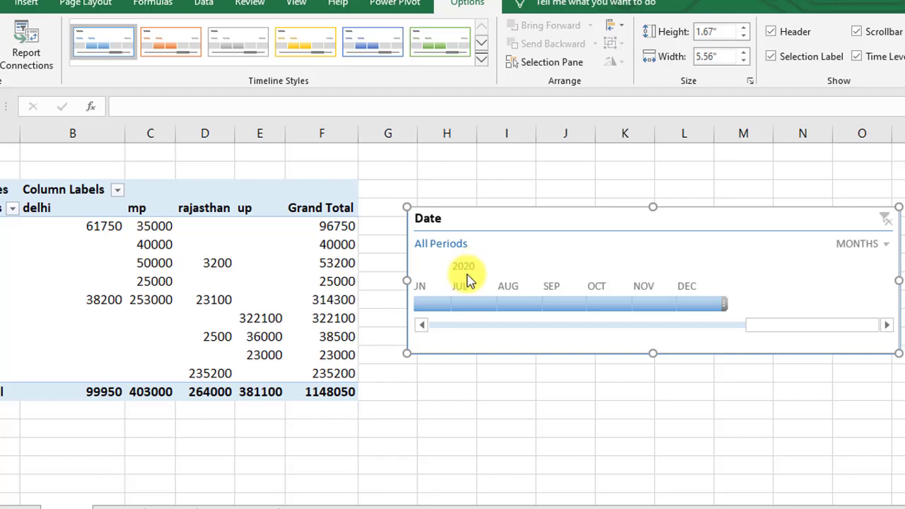
Scroll the timeline back through 2020 and 2019, ending filtered to February 2019.
{"action": "left_click", "coordinate": [423, 327]}
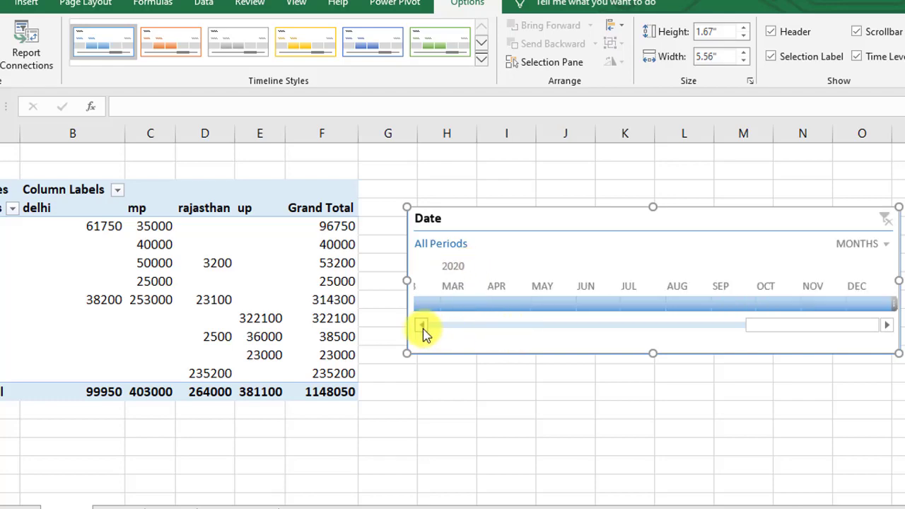
{"action": "left_click", "coordinate": [422, 326]}
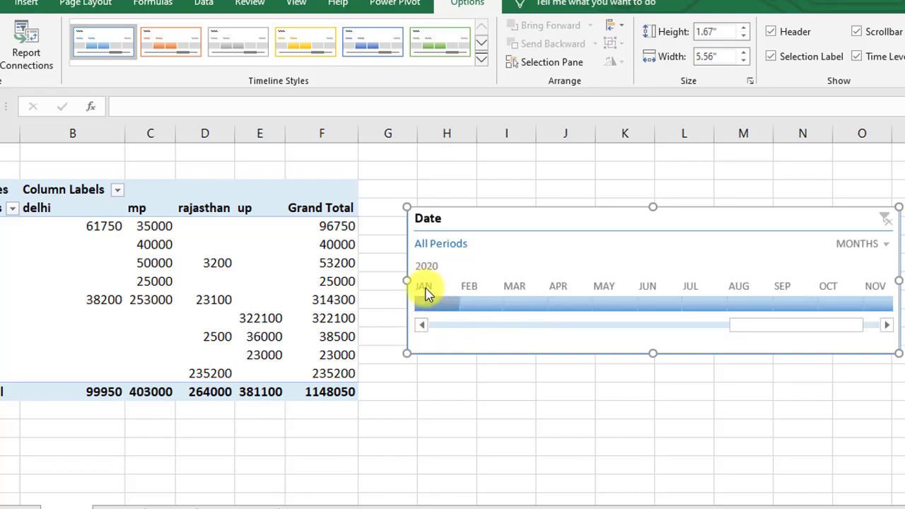
{"action": "left_click", "coordinate": [435, 304]}
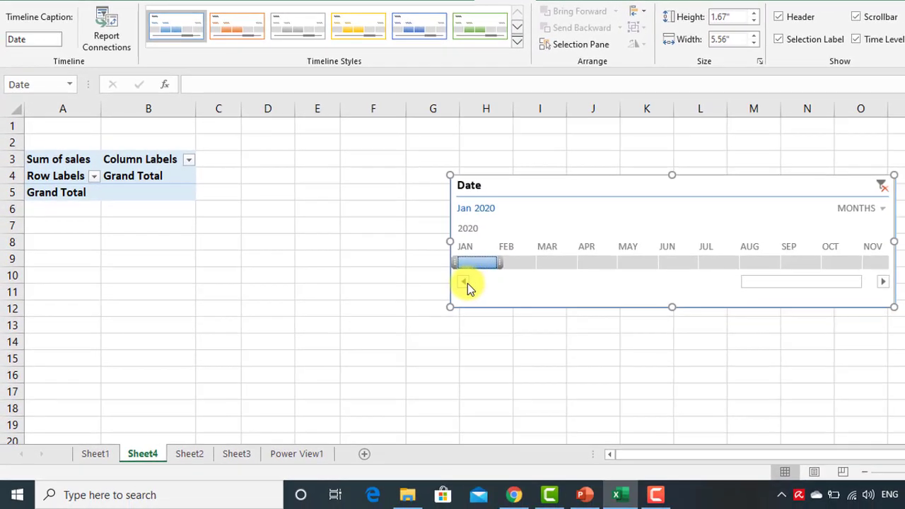
{"action": "left_click", "coordinate": [465, 280]}
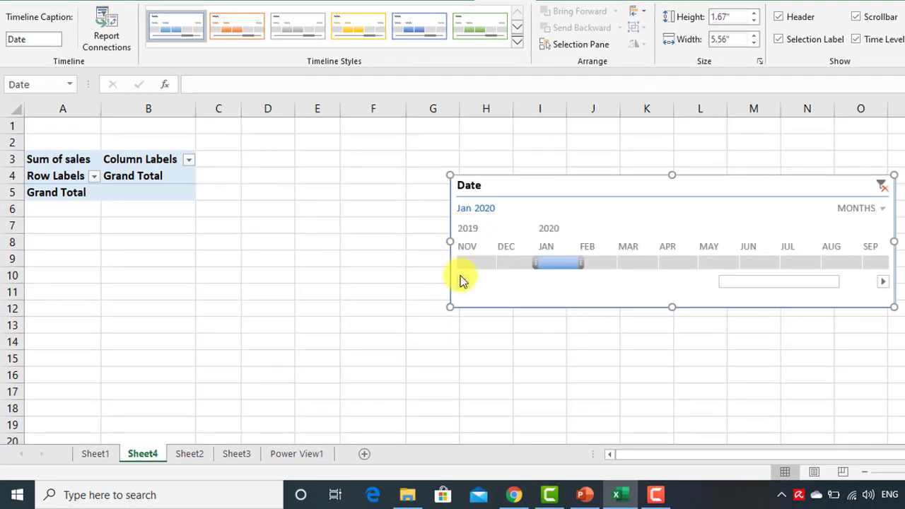
{"action": "left_click", "coordinate": [464, 282]}
{"action": "left_click", "coordinate": [464, 281]}
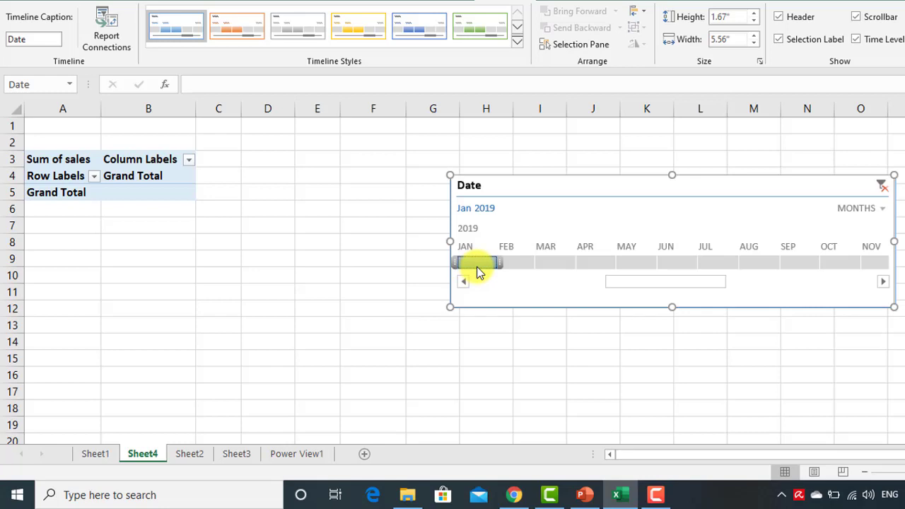
{"action": "left_click", "coordinate": [524, 263]}
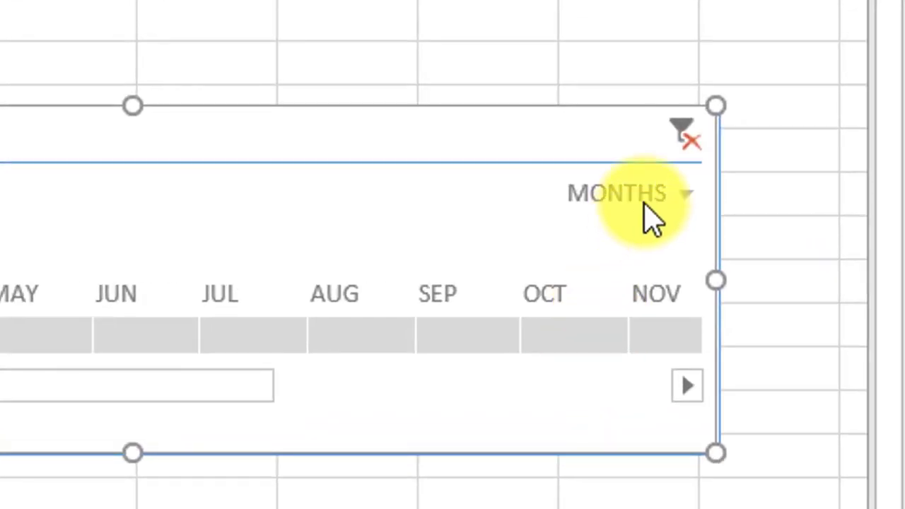
Group the timeline by years, filter 2018, 2019, then 2020, and regroup by quarters.
{"action": "left_click", "coordinate": [715, 203]}
{"action": "left_click", "coordinate": [681, 211]}
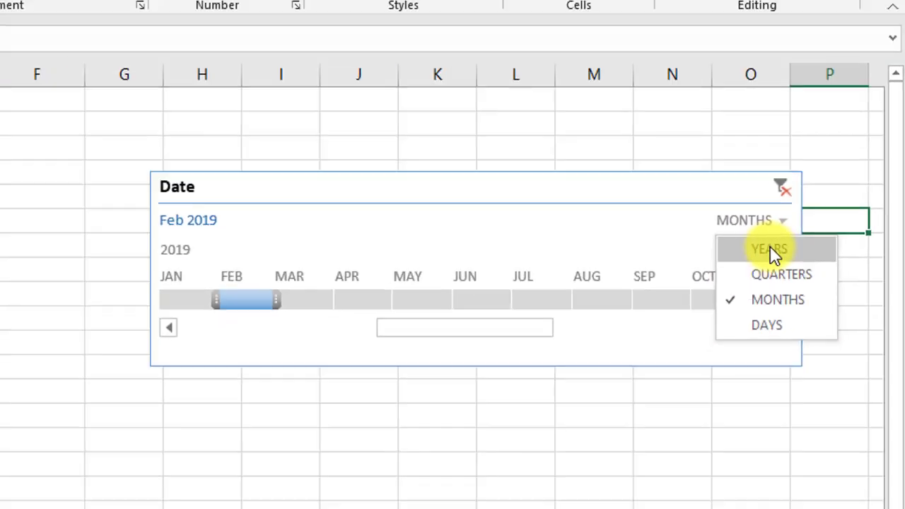
{"action": "left_click", "coordinate": [679, 241]}
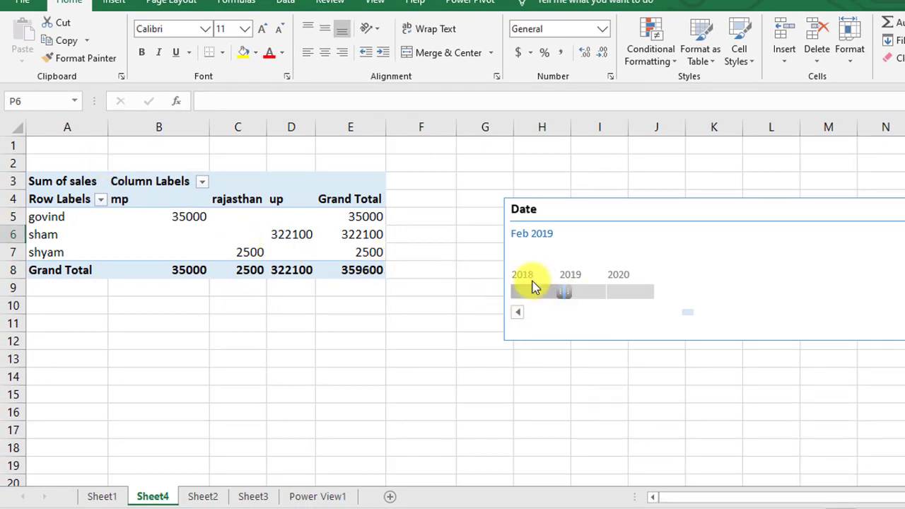
{"action": "left_click", "coordinate": [534, 288]}
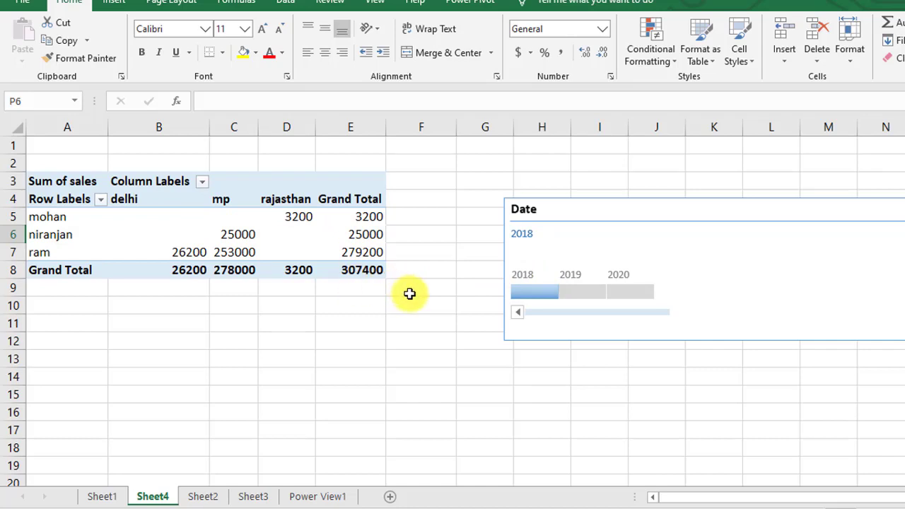
{"action": "left_click", "coordinate": [574, 290]}
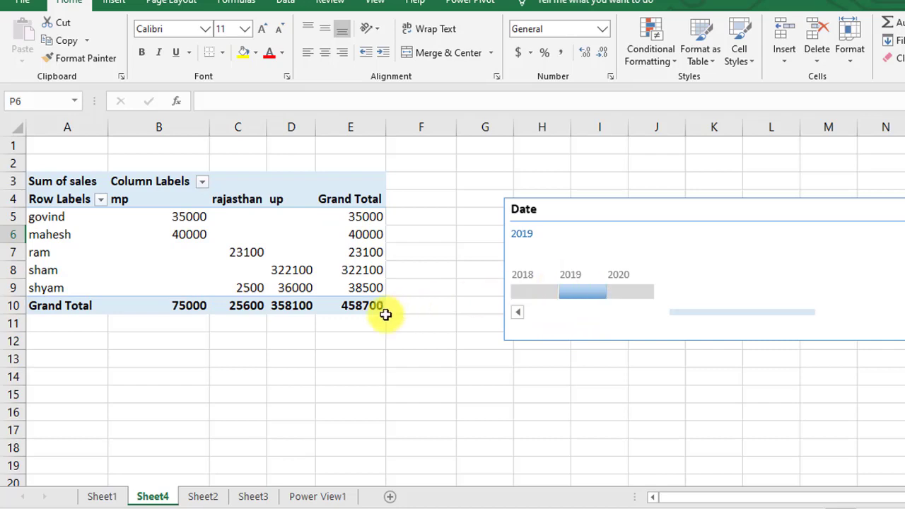
{"action": "left_click", "coordinate": [622, 288]}
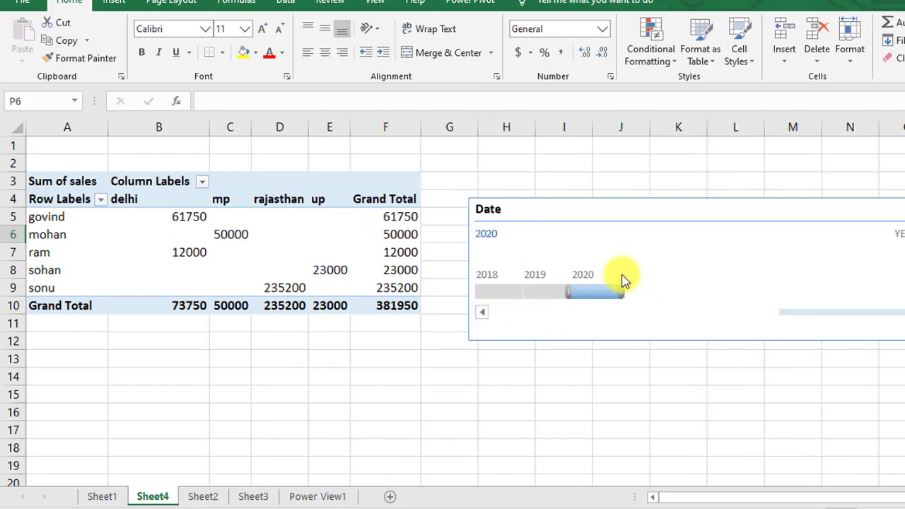
{"action": "left_click", "coordinate": [899, 234]}
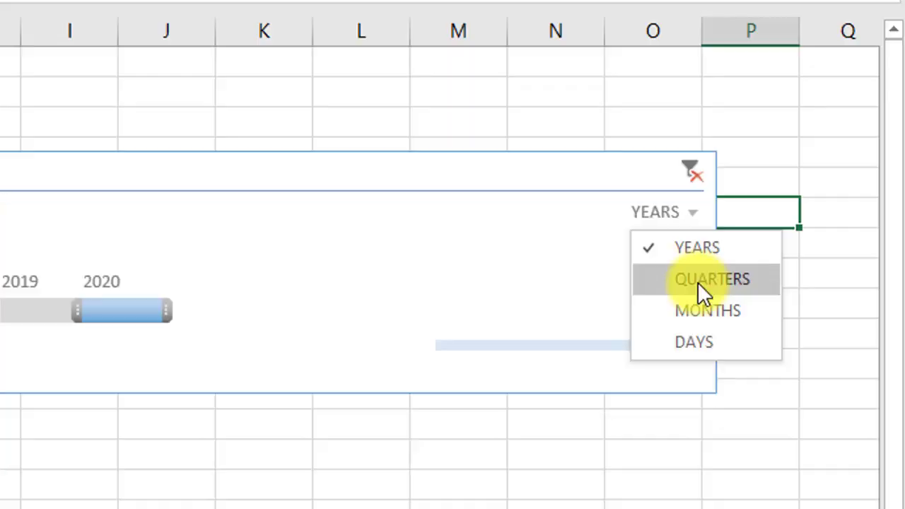
{"action": "left_click", "coordinate": [856, 269]}
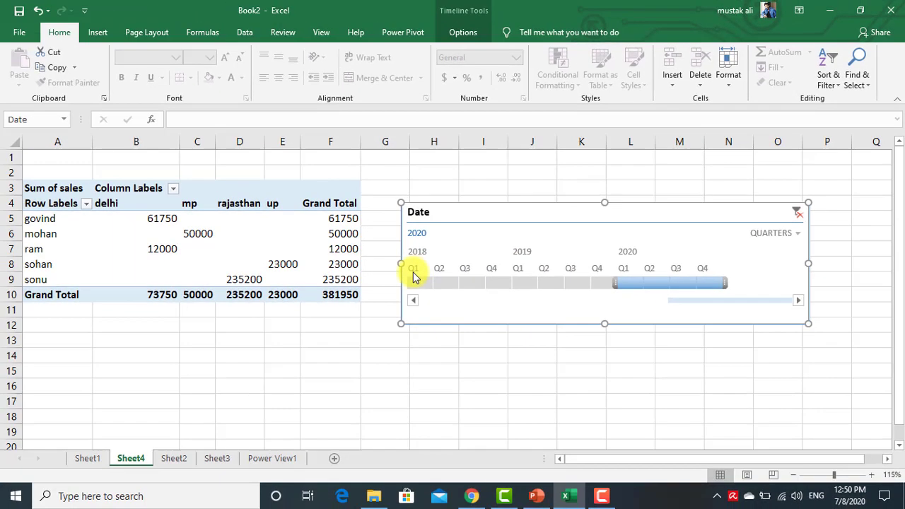
Filter the pivot to each quarter of 2018 in turn, Q1 through Q4.
{"action": "left_click", "coordinate": [419, 282]}
{"action": "left_click", "coordinate": [481, 283]}
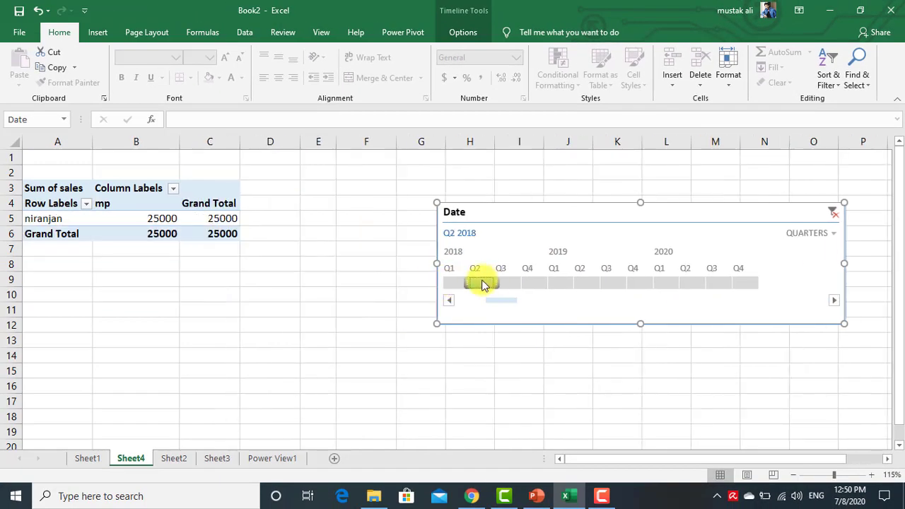
{"action": "left_click", "coordinate": [506, 283]}
{"action": "left_click", "coordinate": [535, 283]}
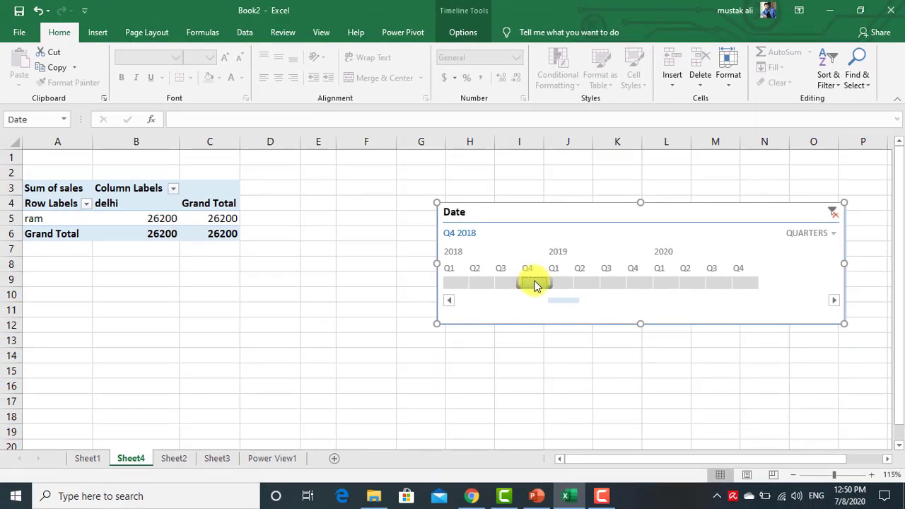
Switch the timeline to days and filter to Sep 26, then Sep 28, 2018.
{"action": "left_click", "coordinate": [815, 233]}
{"action": "left_click", "coordinate": [818, 282]}
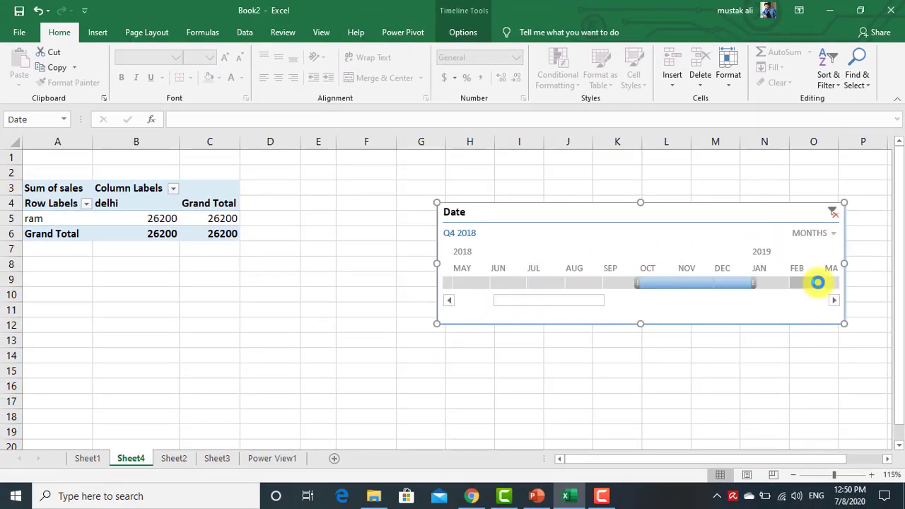
{"action": "left_click", "coordinate": [829, 237]}
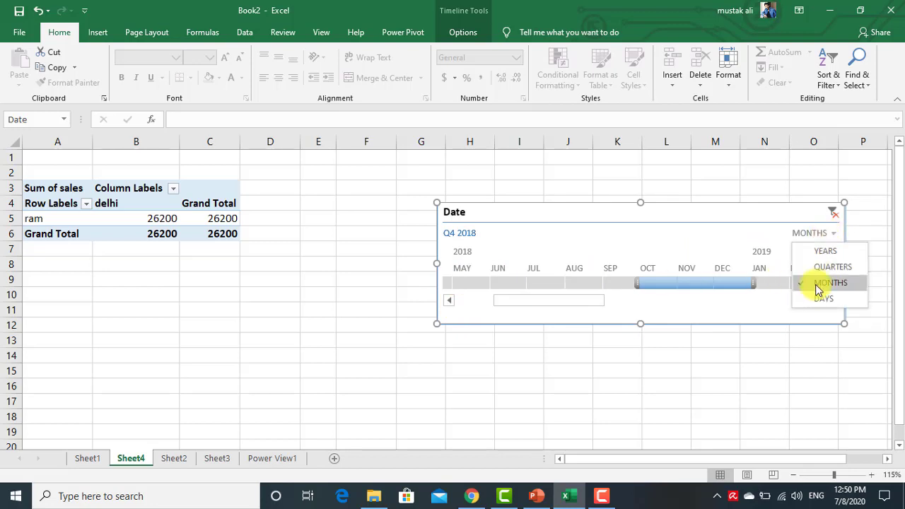
{"action": "left_click", "coordinate": [819, 301]}
{"action": "left_click", "coordinate": [527, 283]}
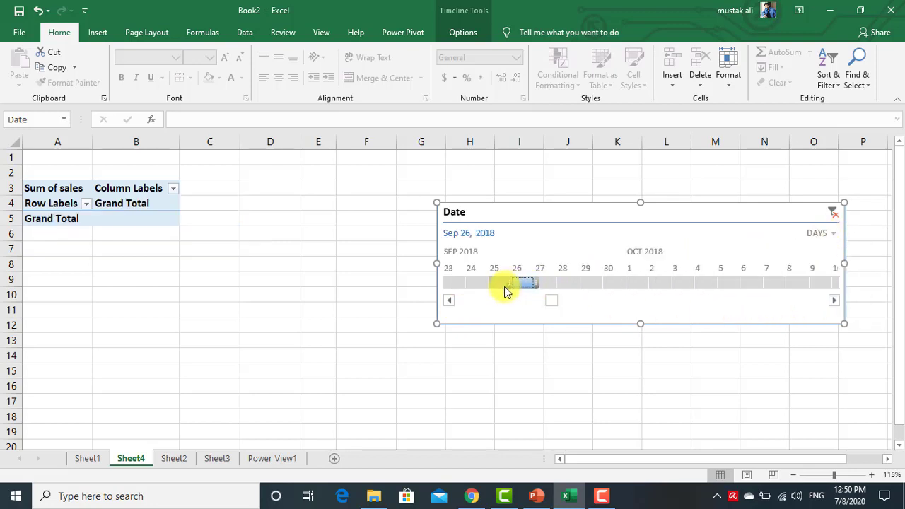
{"action": "left_click", "coordinate": [566, 284]}
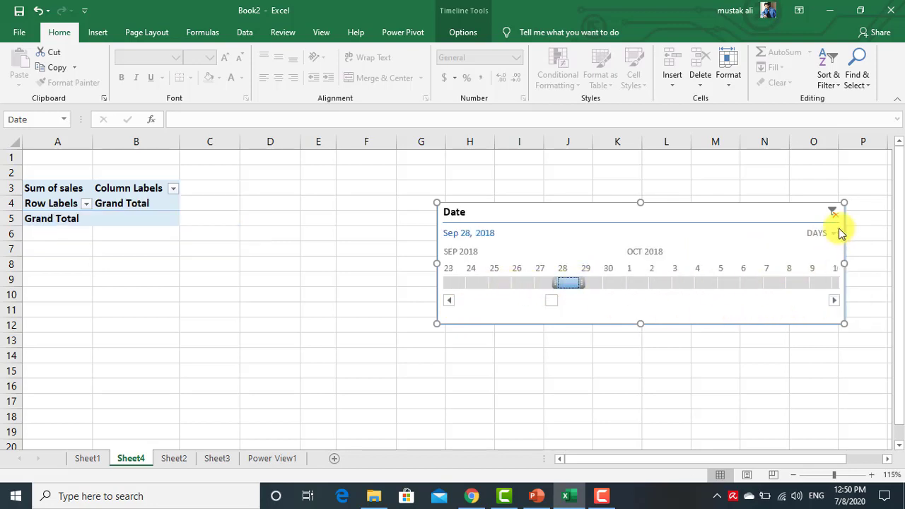
Switch to months and filter Jun 2018, Aug 2018, Jan 2019 and Feb 2019.
{"action": "left_click", "coordinate": [832, 234]}
{"action": "left_click", "coordinate": [839, 283]}
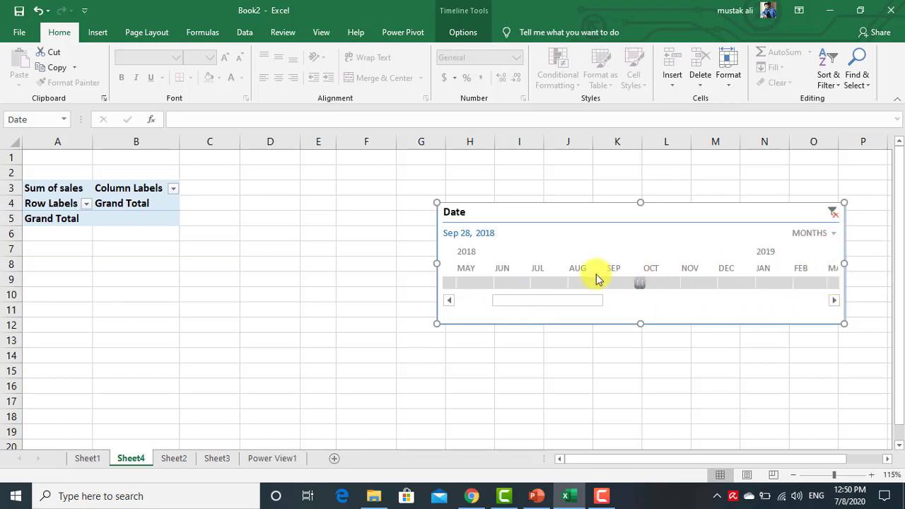
{"action": "left_click", "coordinate": [515, 284]}
{"action": "left_click", "coordinate": [598, 283]}
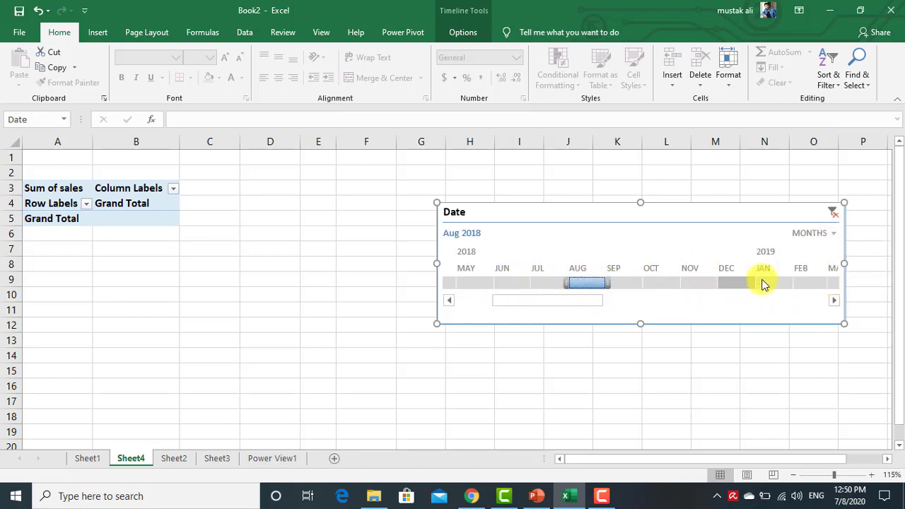
{"action": "left_click", "coordinate": [770, 283]}
{"action": "left_click", "coordinate": [811, 284]}
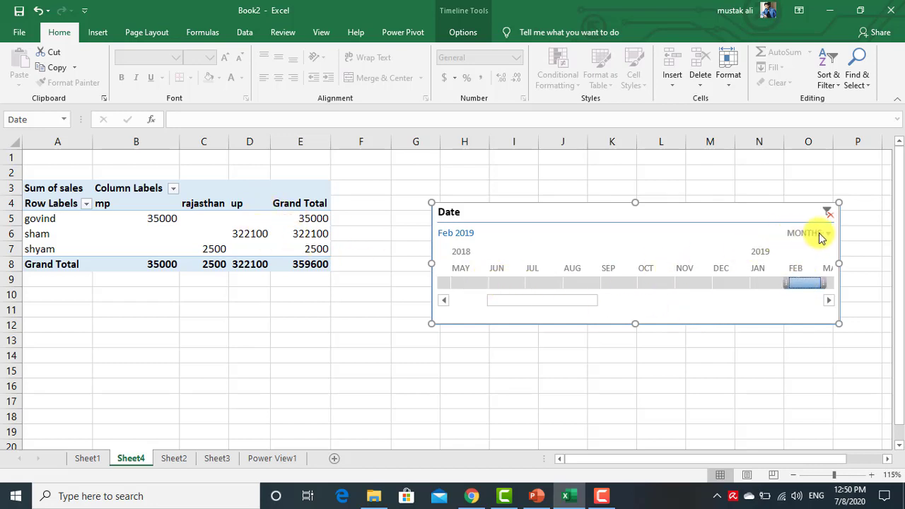
Switch to quarters and step the filter from Q2 2019 through Q4 2020.
{"action": "left_click", "coordinate": [821, 234]}
{"action": "left_click", "coordinate": [819, 267]}
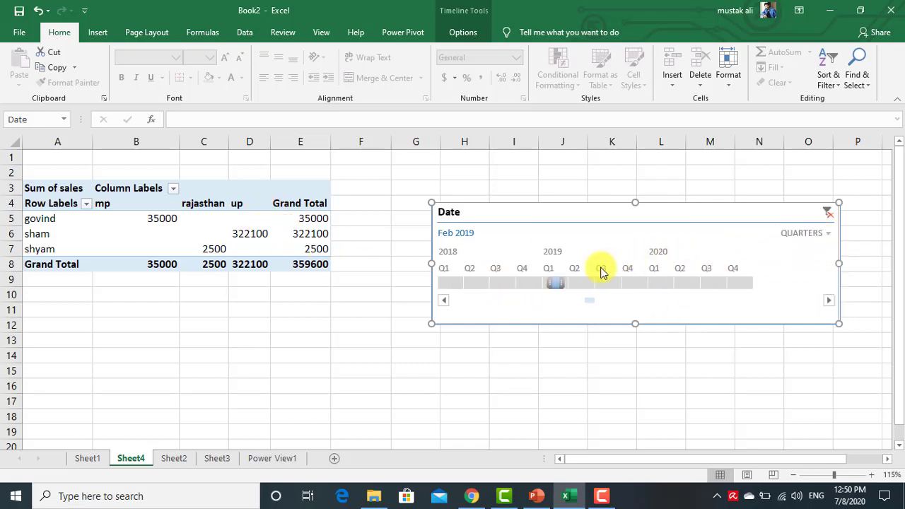
{"action": "left_click", "coordinate": [577, 284]}
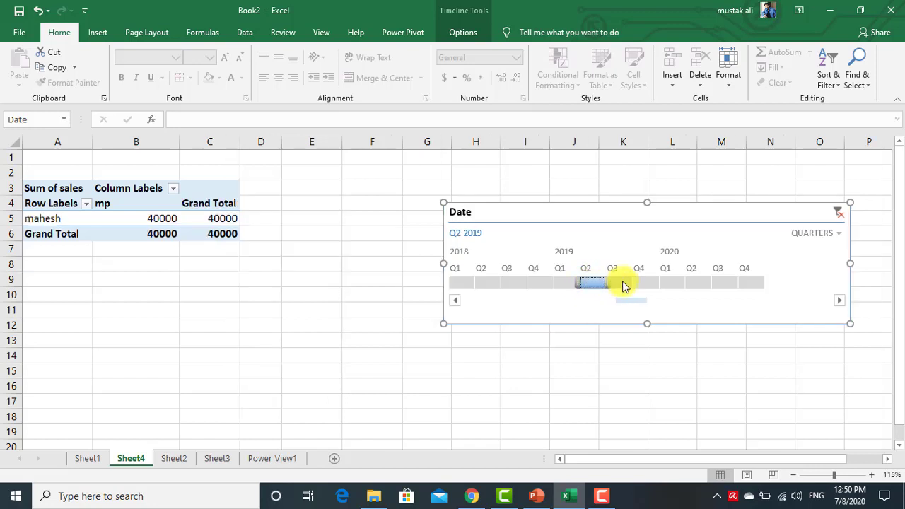
{"action": "left_click", "coordinate": [624, 285]}
{"action": "left_click", "coordinate": [646, 285]}
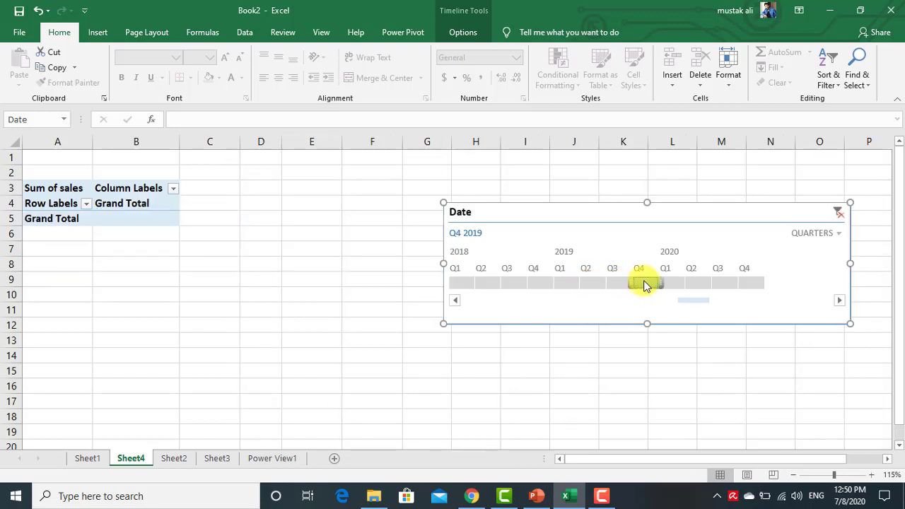
{"action": "left_click", "coordinate": [668, 286]}
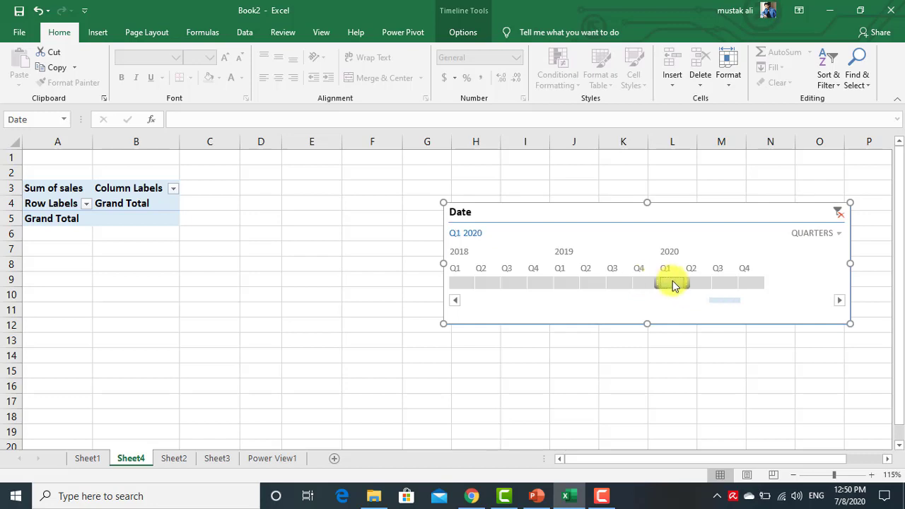
{"action": "left_click", "coordinate": [663, 285]}
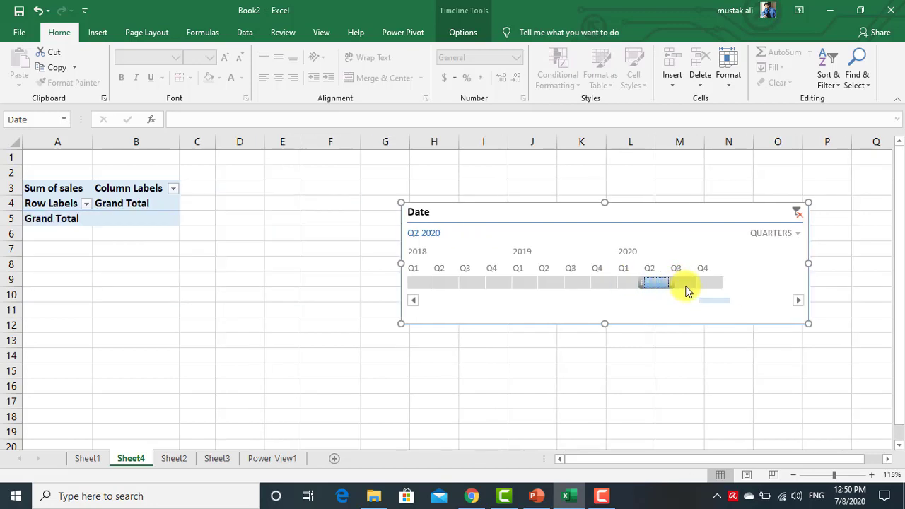
{"action": "left_click", "coordinate": [688, 285]}
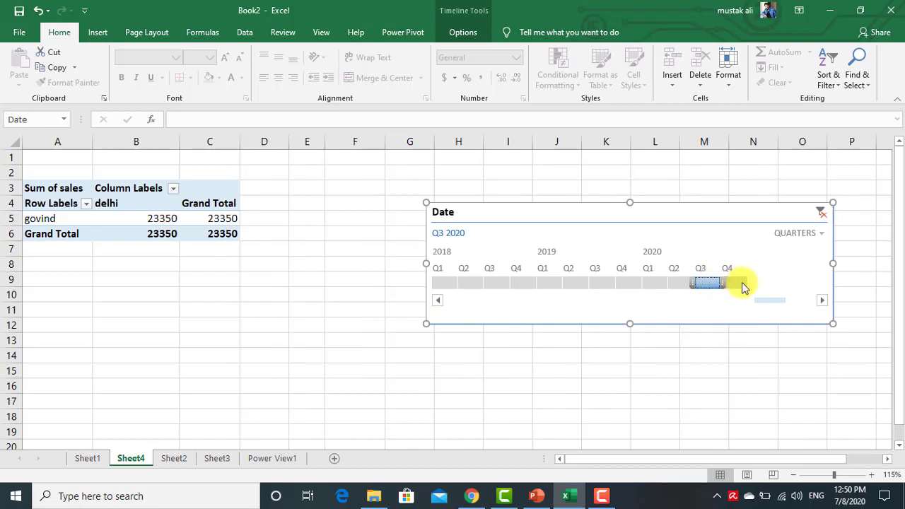
{"action": "left_click", "coordinate": [743, 282]}
Step back through Q3 2020, Q2 2020 and Q4 2018 to settle on Q1 2018.
{"action": "left_click", "coordinate": [704, 285]}
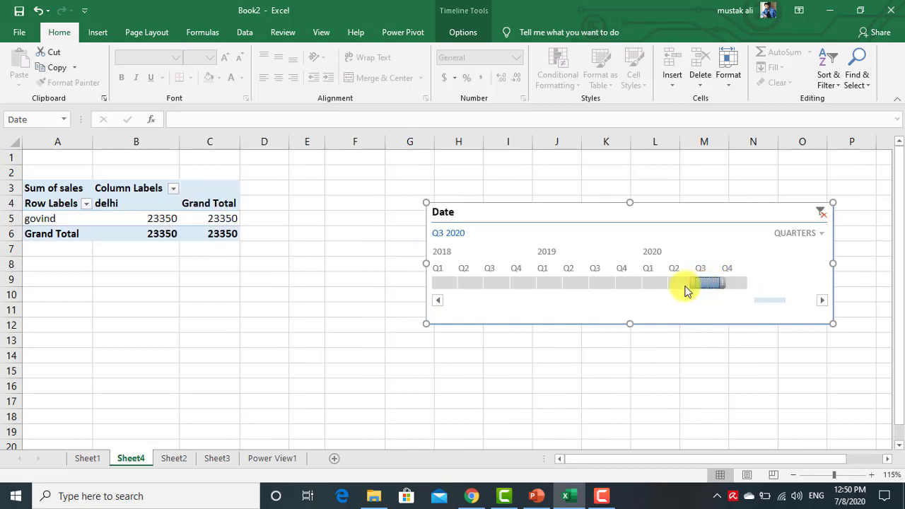
{"action": "left_click", "coordinate": [674, 285]}
{"action": "left_click", "coordinate": [520, 284]}
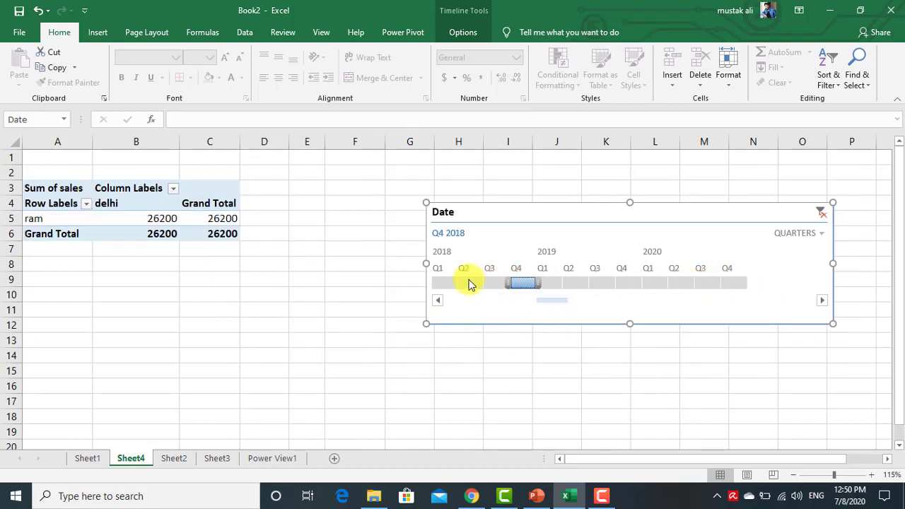
{"action": "left_click", "coordinate": [447, 284]}
View the timeline briefly by years, then set its level back to months.
{"action": "left_click", "coordinate": [811, 239]}
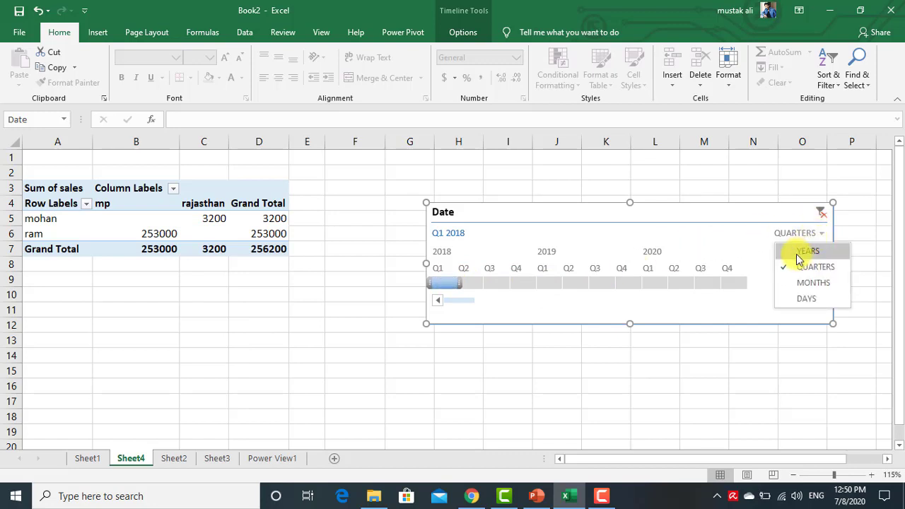
{"action": "left_click", "coordinate": [798, 252]}
{"action": "left_click", "coordinate": [803, 239]}
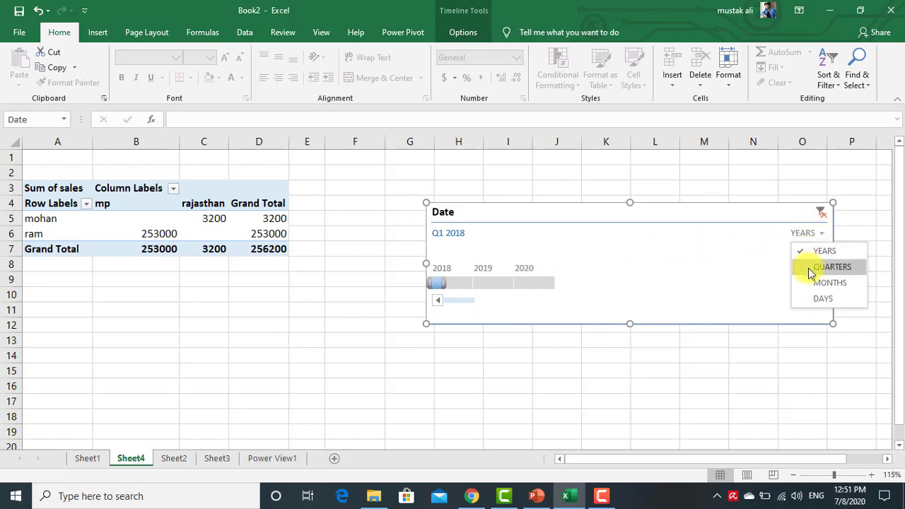
{"action": "left_click", "coordinate": [811, 281]}
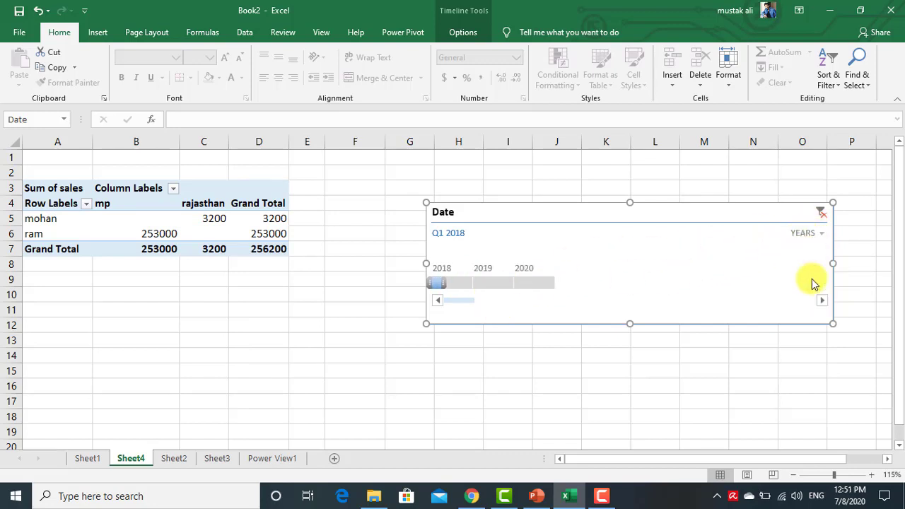
Clear the timeline filter to All Periods and move the timeline closer to the PivotTable.
{"action": "left_click", "coordinate": [822, 212]}
{"action": "left_click_drag", "start_coordinate": [658, 215], "coordinate": [606, 222]}
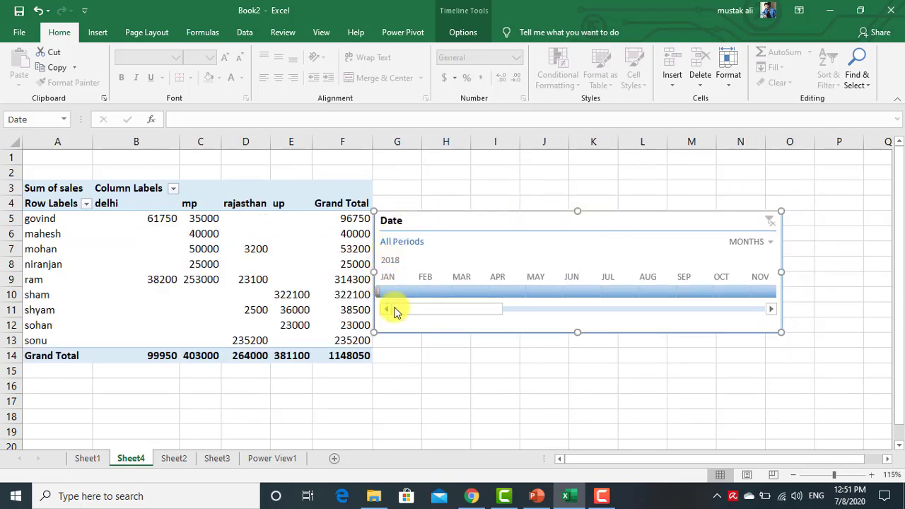
{"action": "left_click_drag", "start_coordinate": [517, 223], "coordinate": [475, 201]}
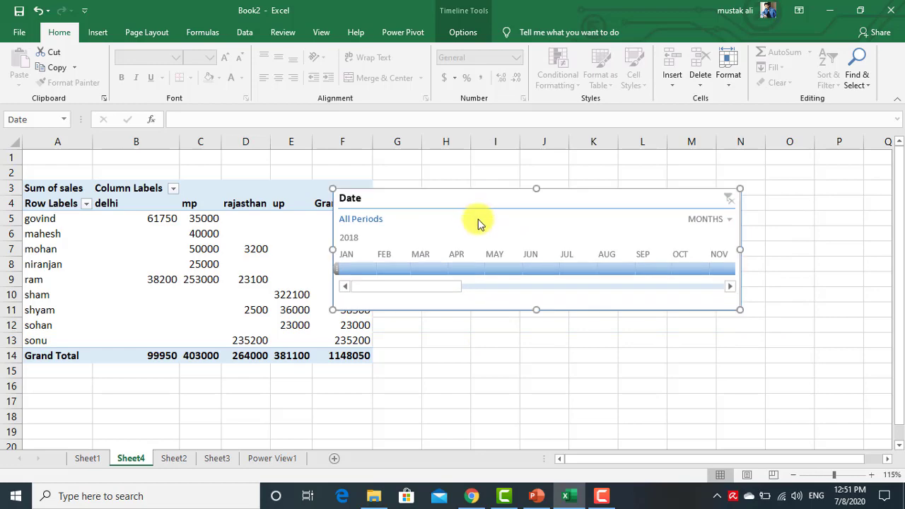
Give the timeline the green timeline style and shift it right, clear of the table.
{"action": "left_click", "coordinate": [465, 32]}
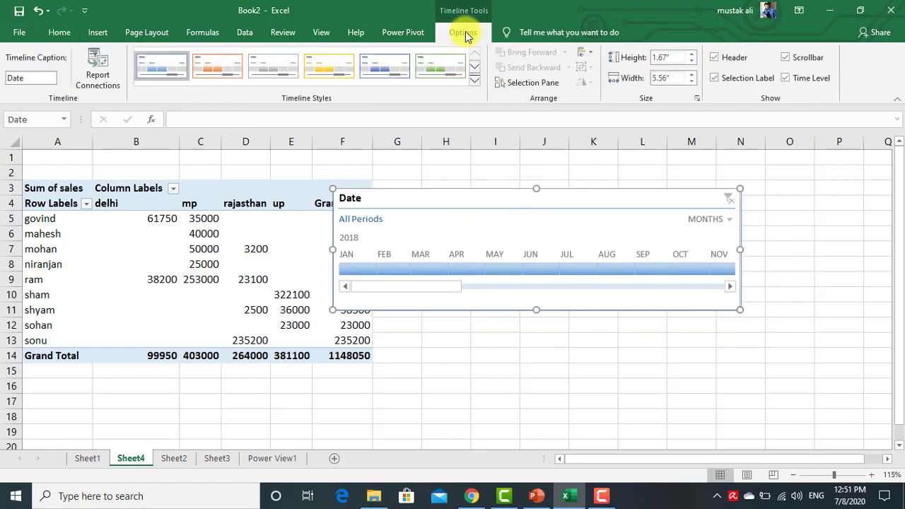
{"action": "left_click", "coordinate": [475, 82]}
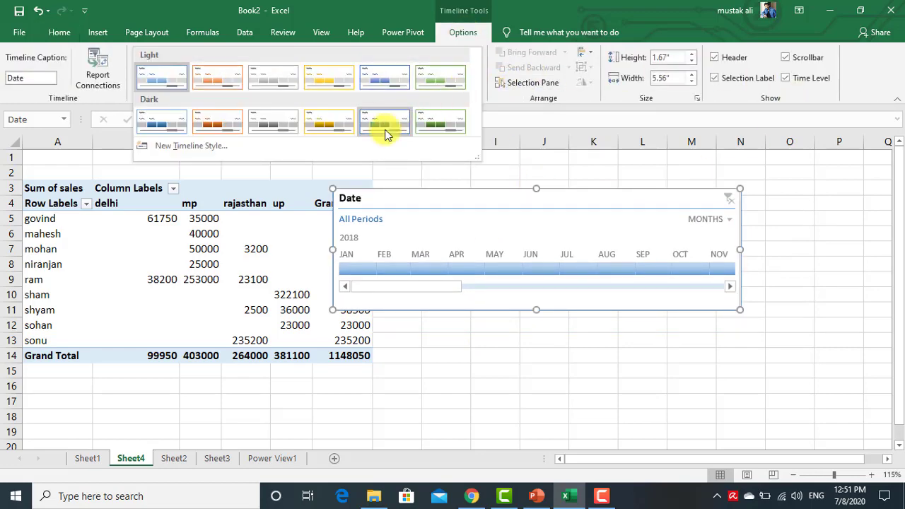
{"action": "left_click", "coordinate": [386, 131]}
{"action": "left_click", "coordinate": [432, 70]}
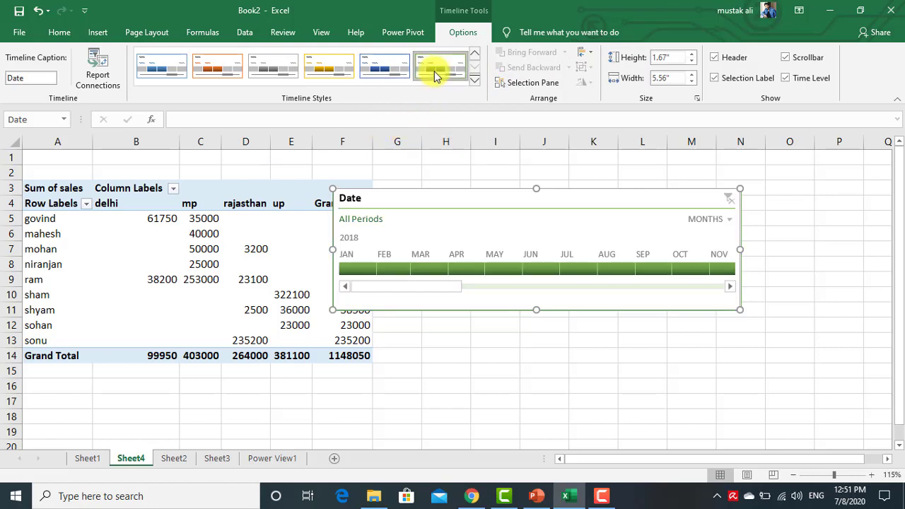
{"action": "left_click_drag", "start_coordinate": [619, 202], "coordinate": [682, 210]}
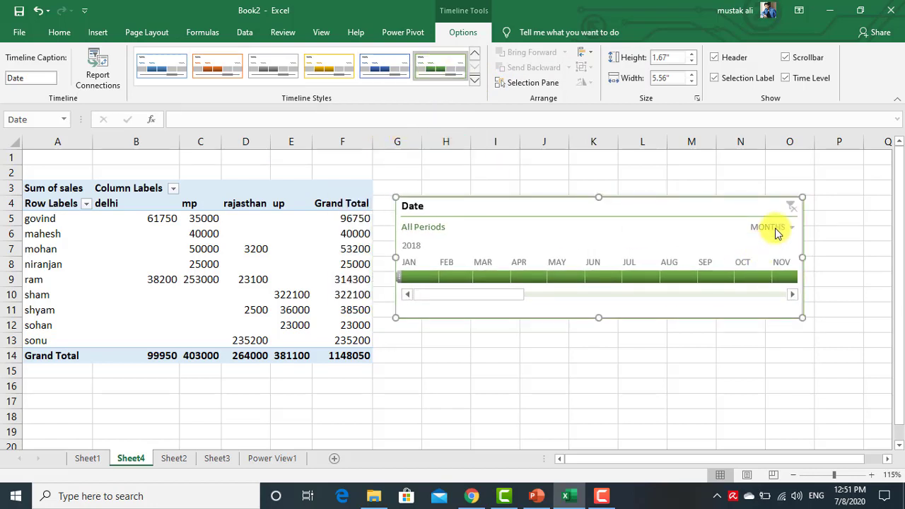
Open the time-level list and close it again, keeping the timeline at months.
{"action": "left_click", "coordinate": [777, 233]}
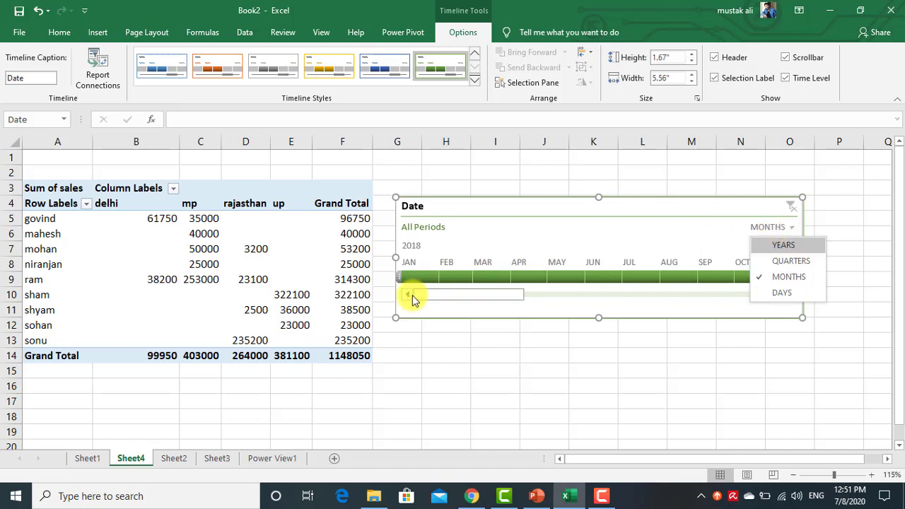
{"action": "left_click_drag", "start_coordinate": [414, 300], "coordinate": [587, 266]}
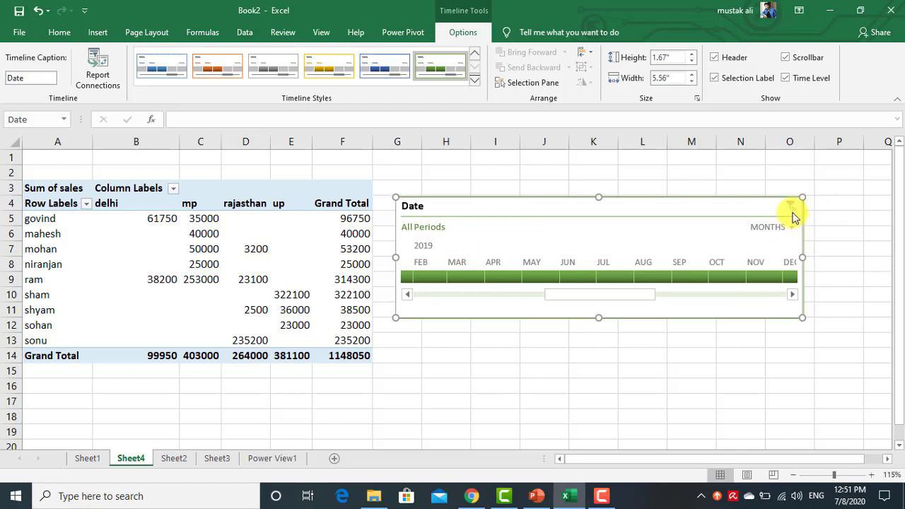
{"action": "left_click", "coordinate": [791, 226]}
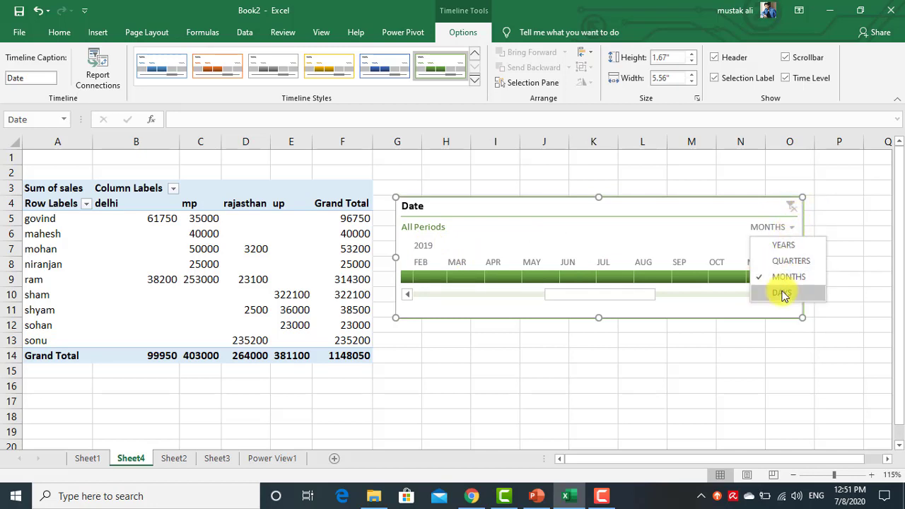
{"action": "left_click", "coordinate": [783, 276]}
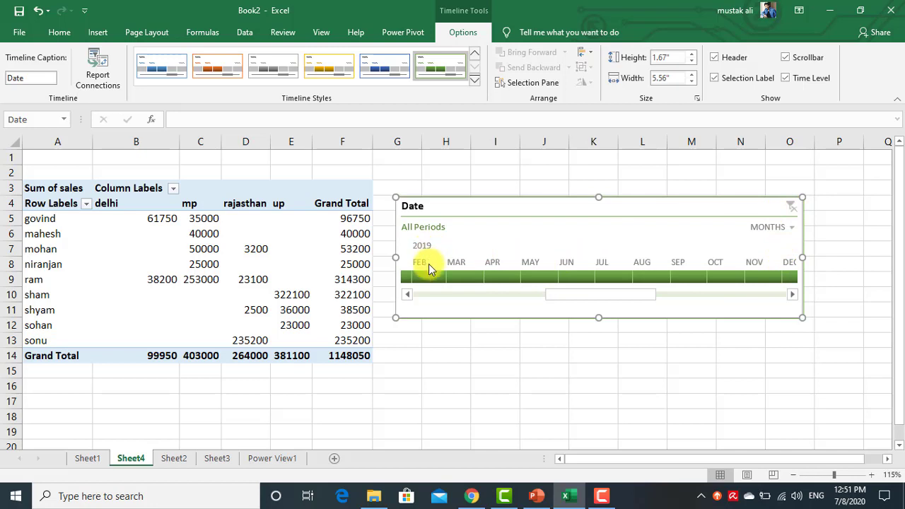
Try Feb and Mar 2019 filters, ending with a Feb–Mar 2019 span.
{"action": "left_click", "coordinate": [428, 277]}
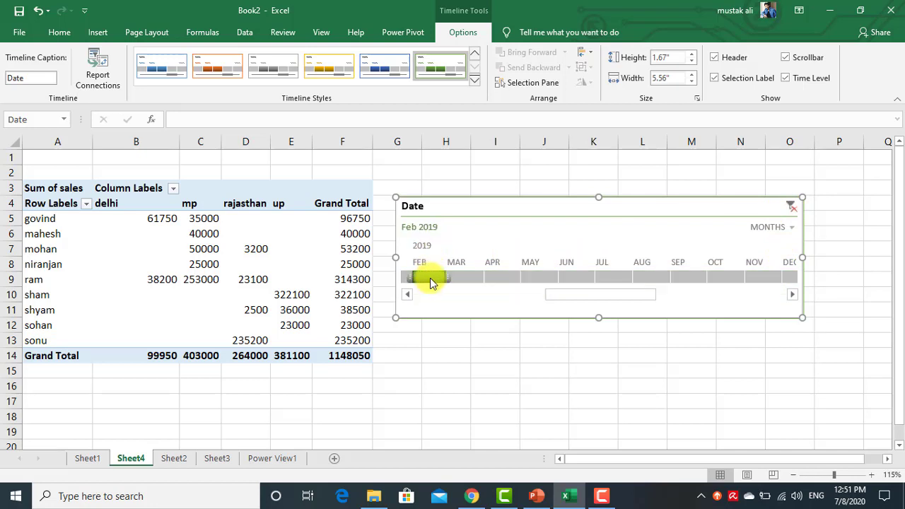
{"action": "left_click", "coordinate": [484, 277]}
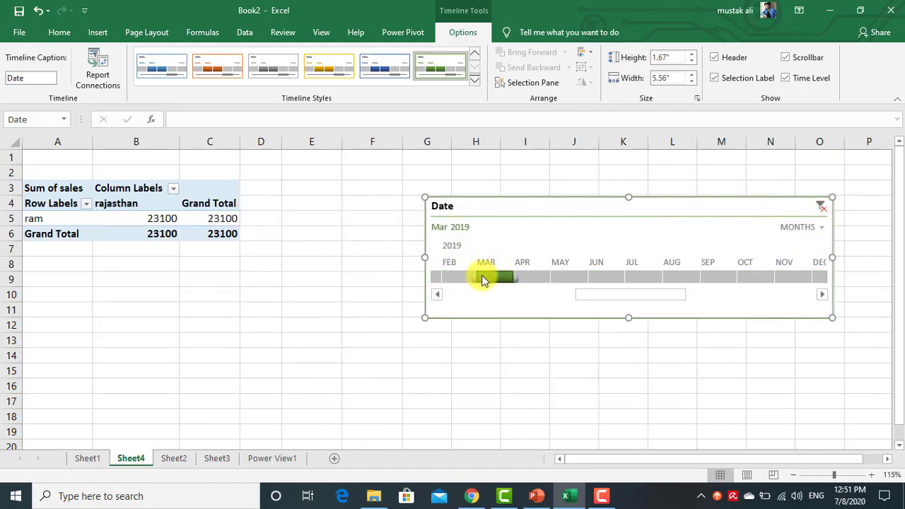
{"action": "left_click", "coordinate": [464, 277]}
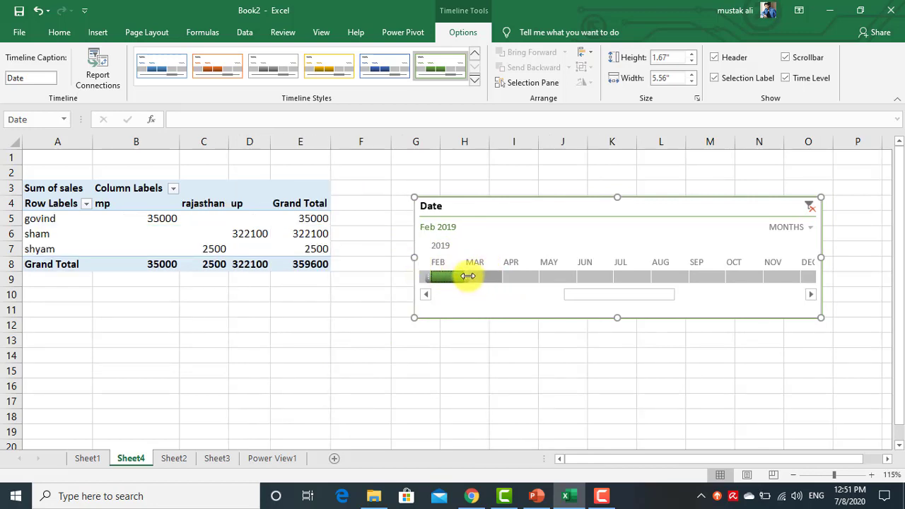
{"action": "mouse_move", "coordinate": [469, 275]}
{"action": "left_mouse_down"}
{"action": "mouse_move", "coordinate": [569, 280]}
{"action": "mouse_move", "coordinate": [464, 285]}
{"action": "left_mouse_up"}
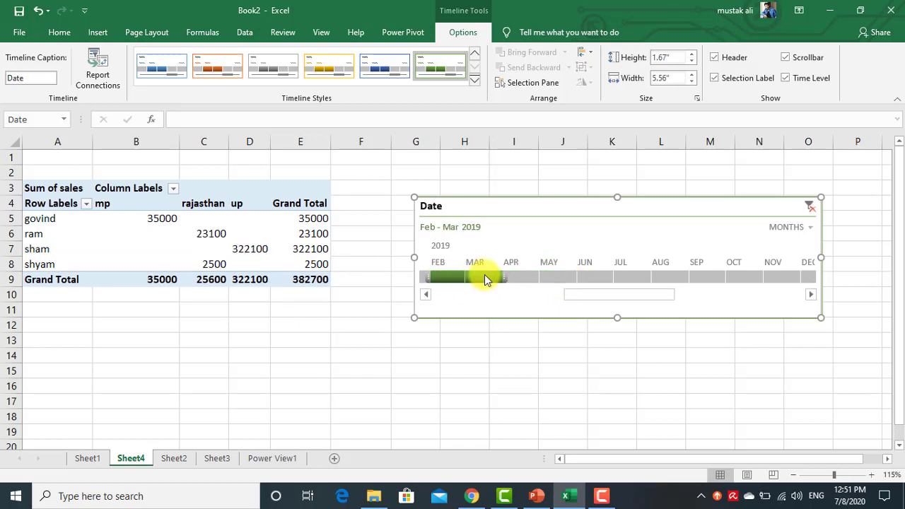
Settle the filter on Mar–Apr 2019, leaving mahesh and ram with total 63100.
{"action": "left_click", "coordinate": [509, 278]}
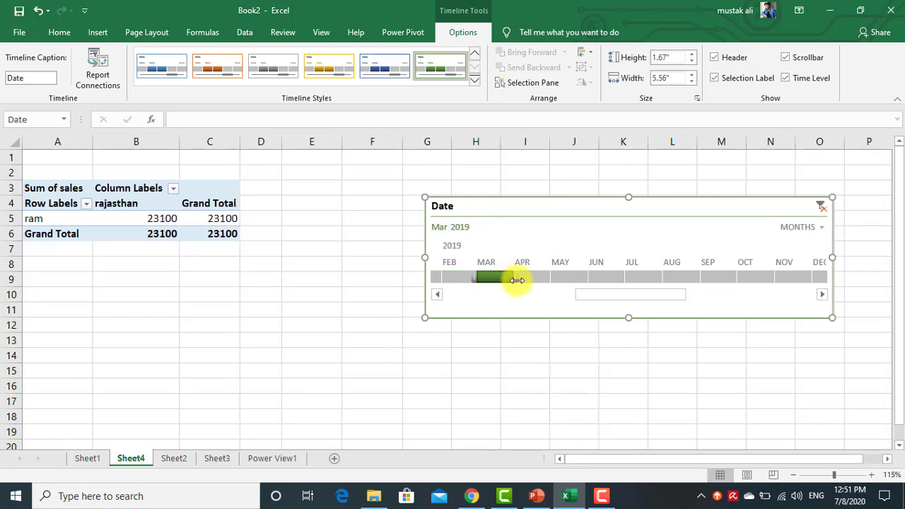
{"action": "left_click_drag", "start_coordinate": [498, 277], "coordinate": [490, 279]}
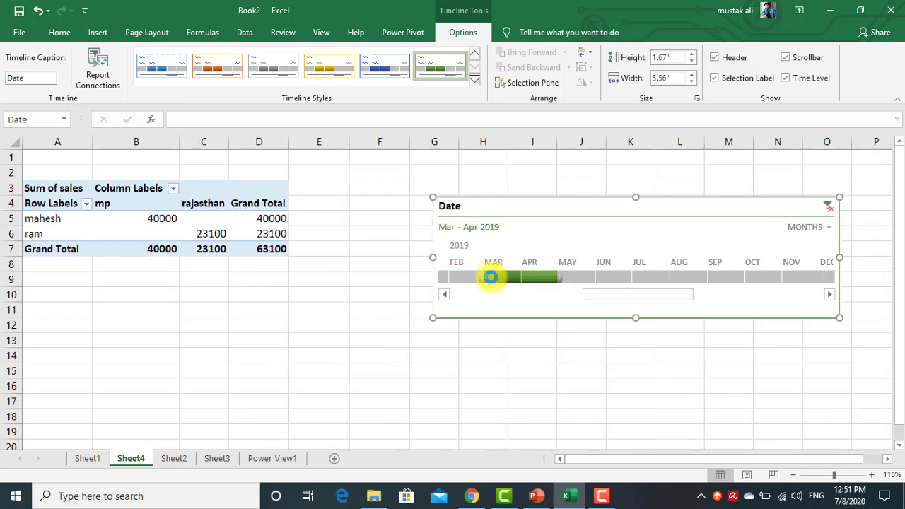
{"action": "left_click", "coordinate": [534, 280]}
{"action": "left_click_drag", "start_coordinate": [559, 286], "coordinate": [560, 283]}
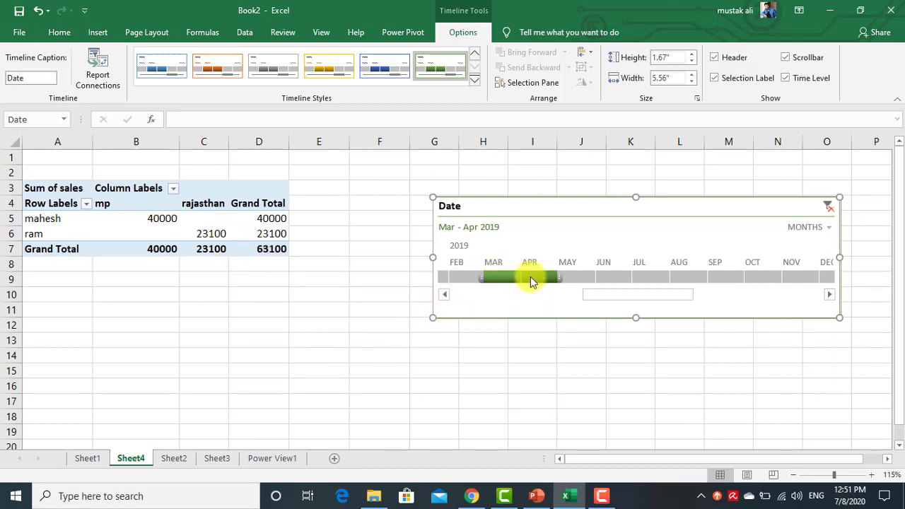
{"action": "left_click", "coordinate": [474, 80]}
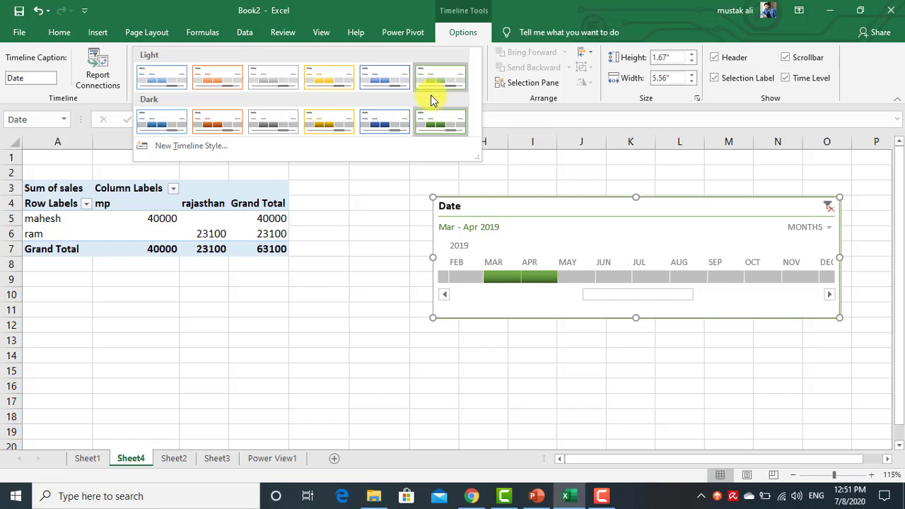
Try light yellow, green and dark grey timeline styles, then apply the blue one.
{"action": "left_click", "coordinate": [324, 84]}
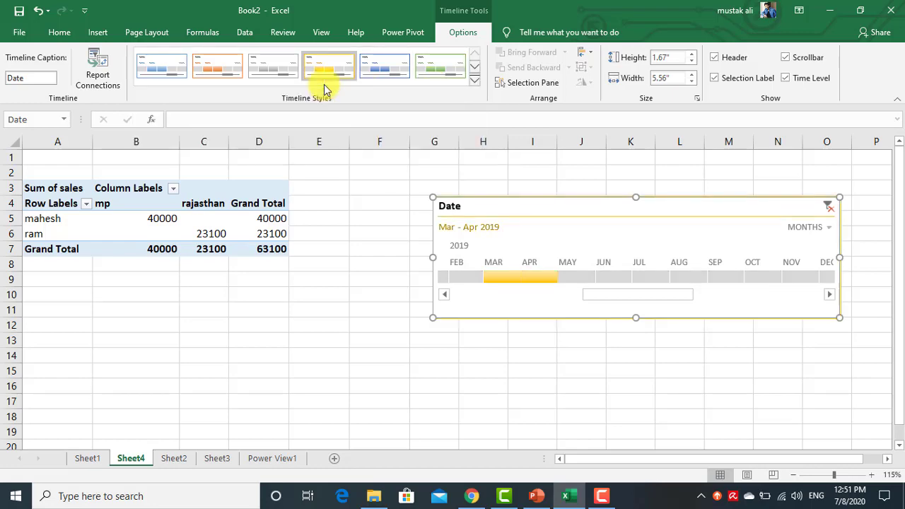
{"action": "left_click", "coordinate": [430, 75]}
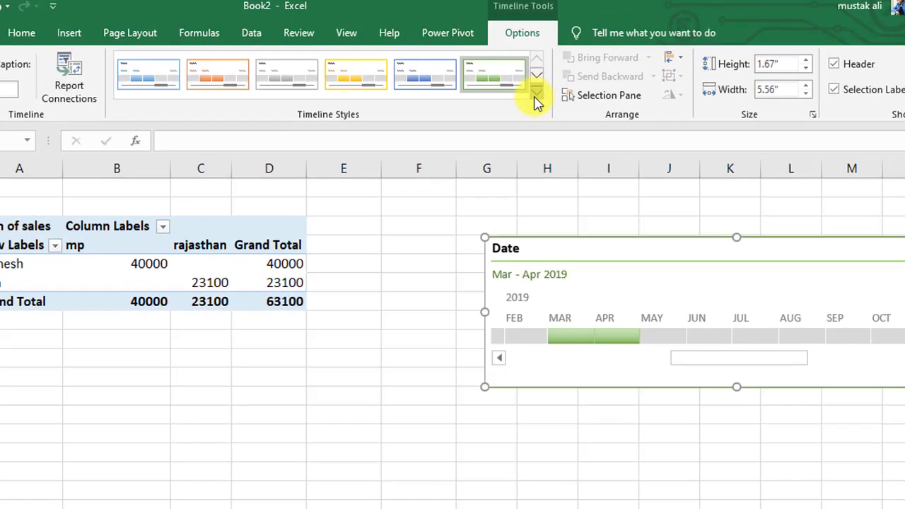
{"action": "left_click", "coordinate": [535, 96]}
{"action": "left_click", "coordinate": [280, 152]}
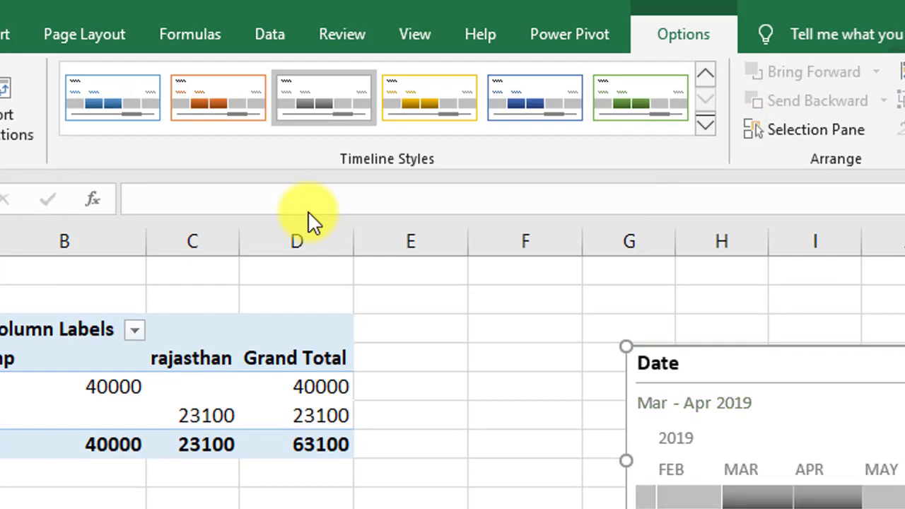
{"action": "left_click", "coordinate": [549, 125]}
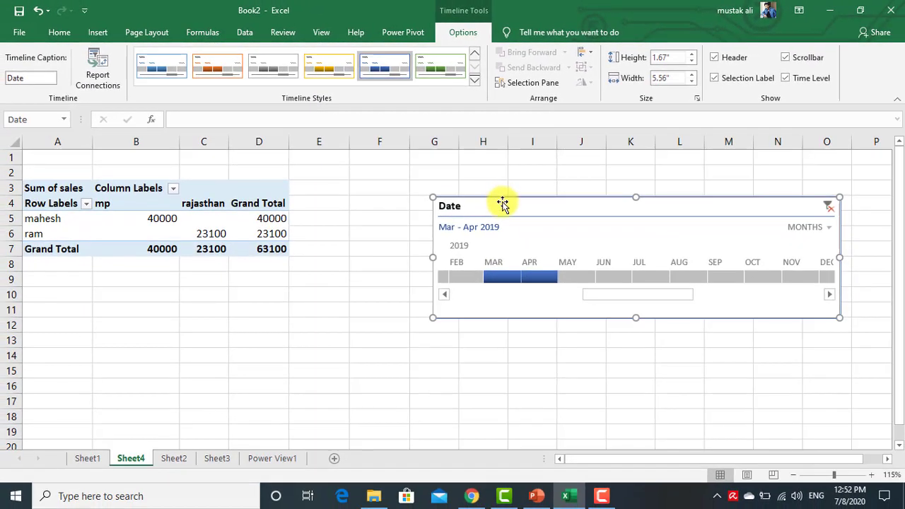
Clear the timeline's date filter to All Periods and position it beside the PivotTable.
{"action": "left_click_drag", "start_coordinate": [501, 202], "coordinate": [429, 204]}
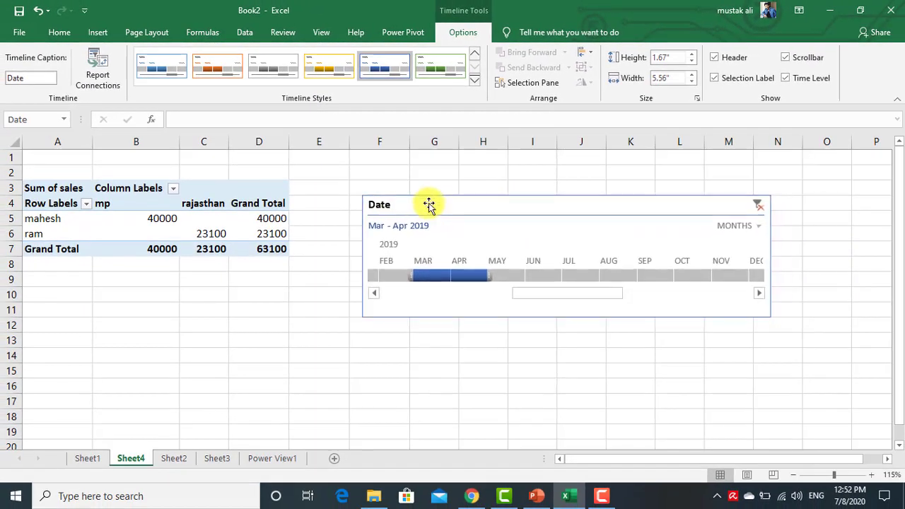
{"action": "left_click", "coordinate": [759, 205]}
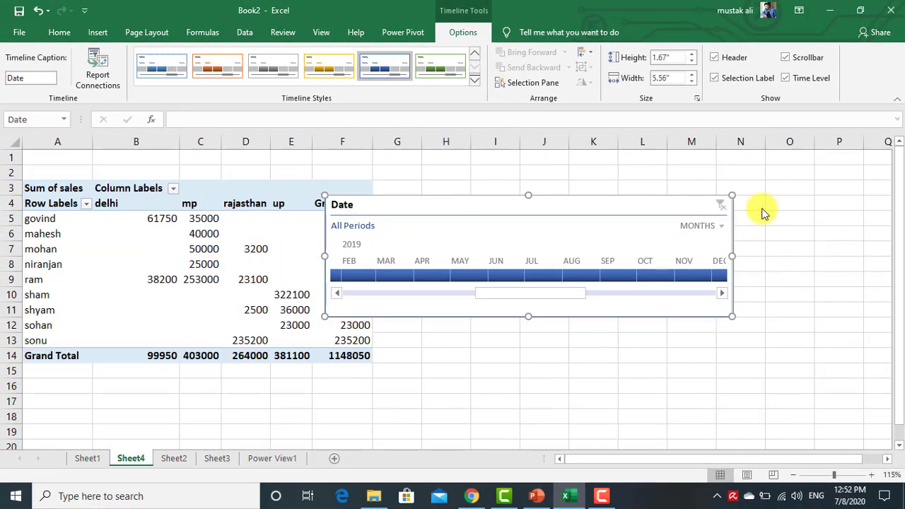
{"action": "left_click_drag", "start_coordinate": [644, 208], "coordinate": [677, 208]}
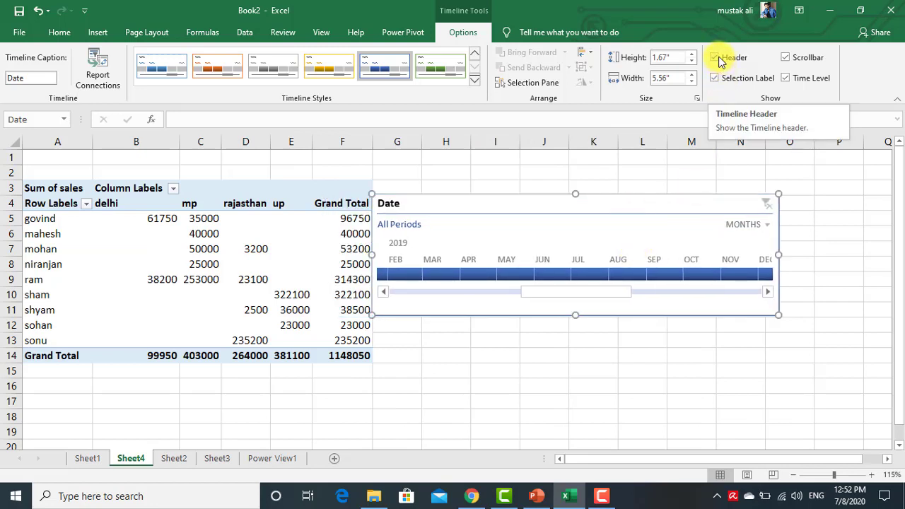
{"action": "left_click_drag", "start_coordinate": [509, 212], "coordinate": [516, 195]}
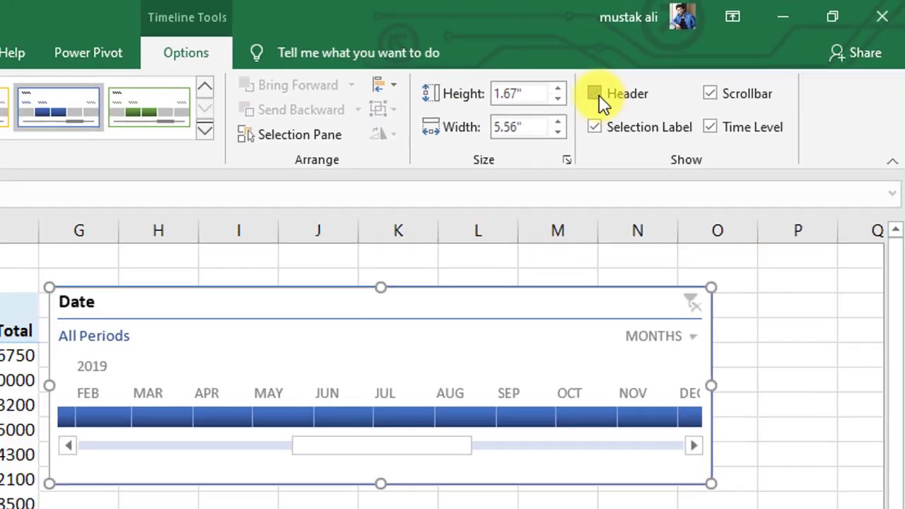
Hide and reshow the timeline's Date header and selected-period label.
{"action": "left_click", "coordinate": [716, 58]}
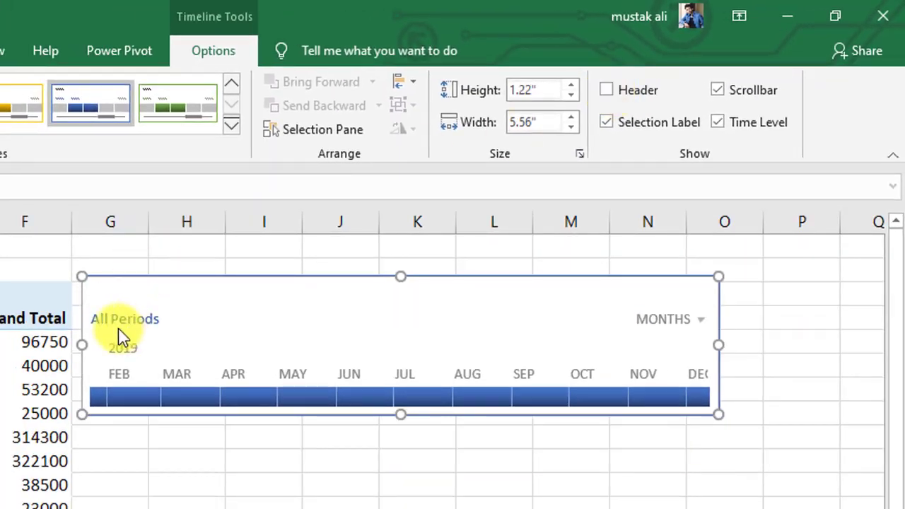
{"action": "left_click", "coordinate": [608, 92]}
{"action": "left_click", "coordinate": [607, 122]}
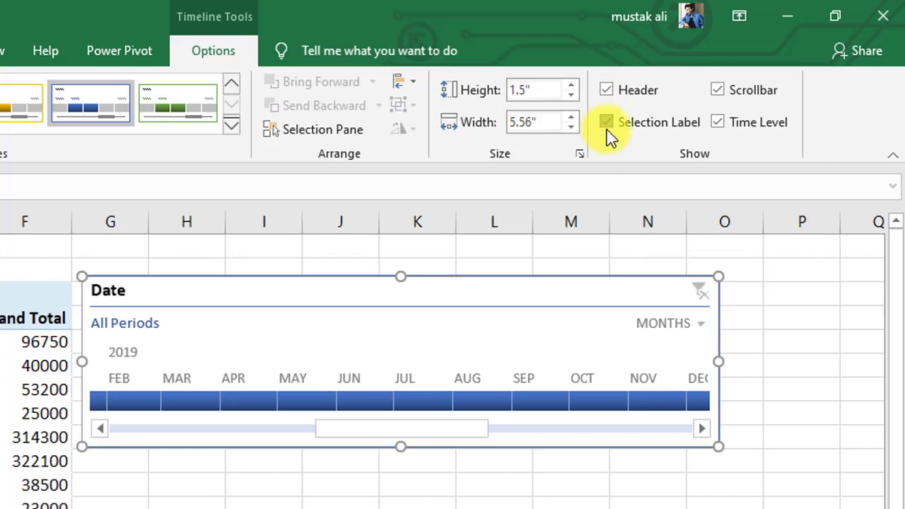
{"action": "left_click", "coordinate": [607, 123]}
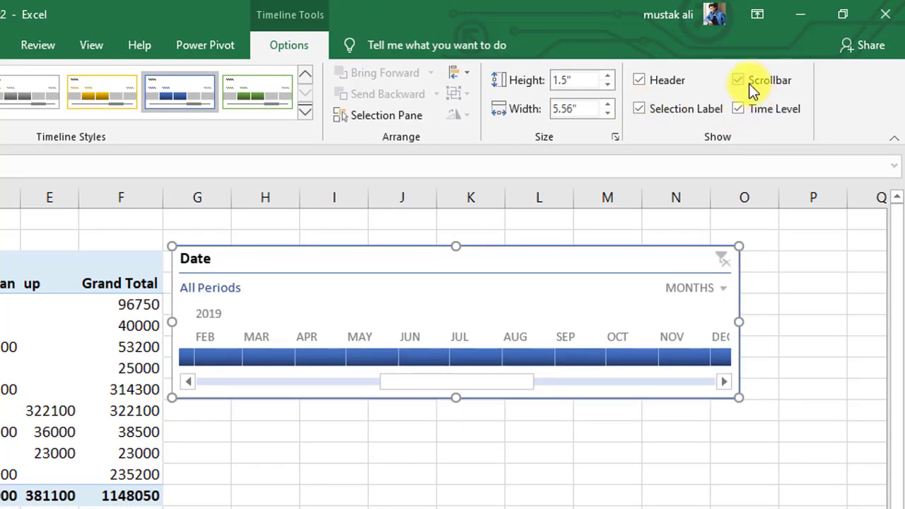
Hide and reshow the scrollbar, turn time level back on, and resize the timeline to 1.63 inches tall.
{"action": "left_click", "coordinate": [740, 80]}
{"action": "left_click", "coordinate": [739, 80]}
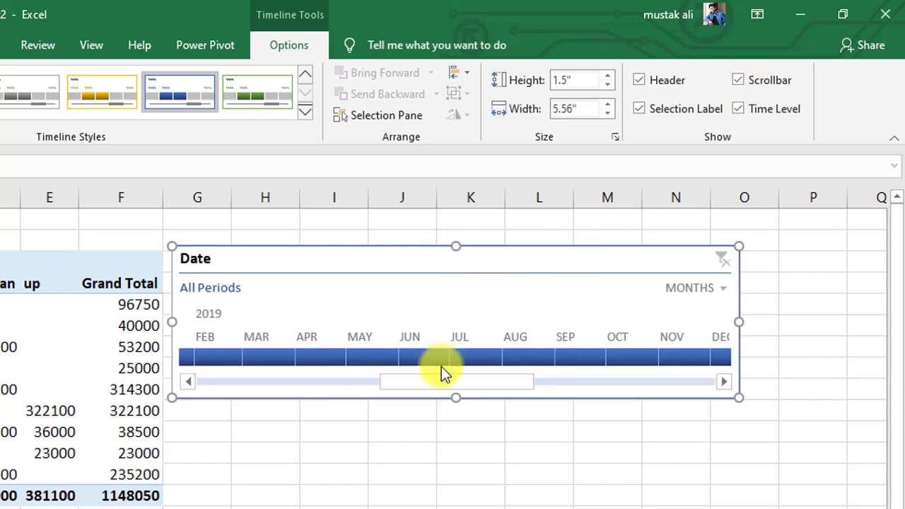
{"action": "left_click", "coordinate": [740, 109]}
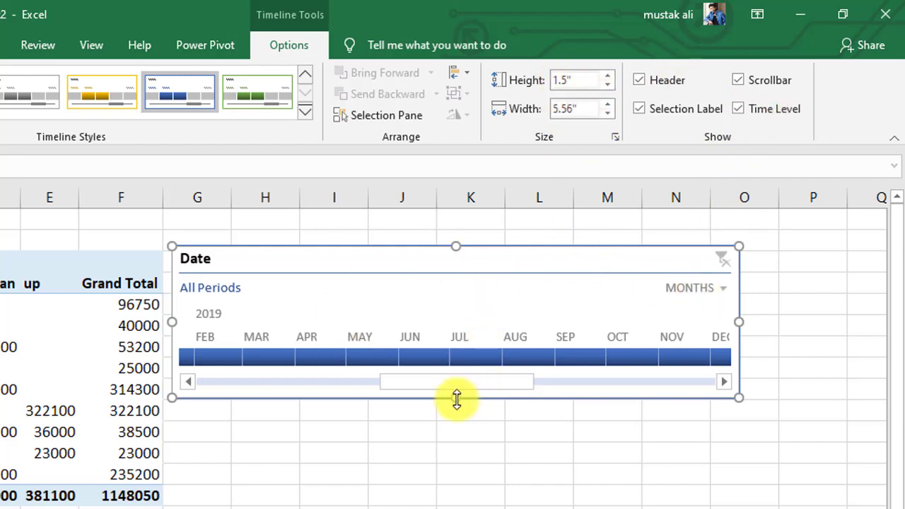
{"action": "mouse_move", "coordinate": [457, 399]}
{"action": "left_mouse_down"}
{"action": "mouse_move", "coordinate": [461, 489]}
{"action": "mouse_move", "coordinate": [461, 411]}
{"action": "left_mouse_up"}
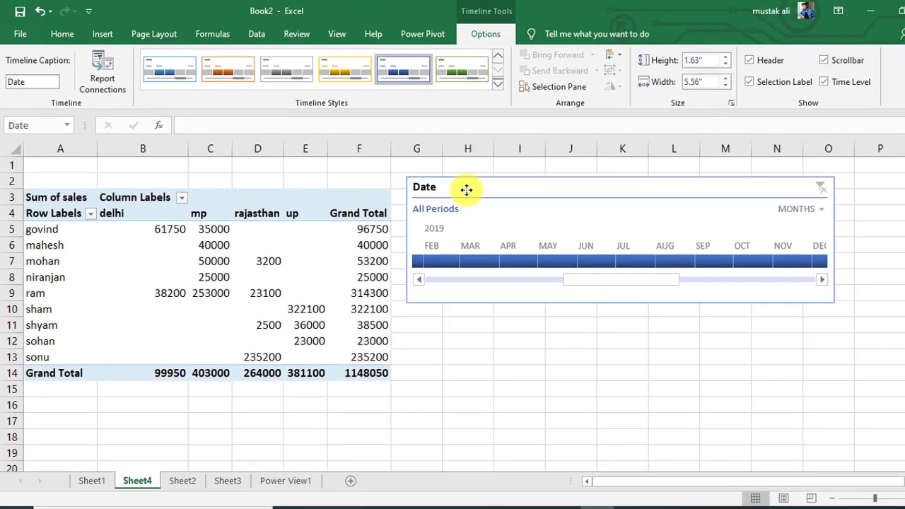
Confirm in Report Connections that the timeline filters only PivotTable8, then move it over columns D–F.
{"action": "left_click", "coordinate": [467, 189]}
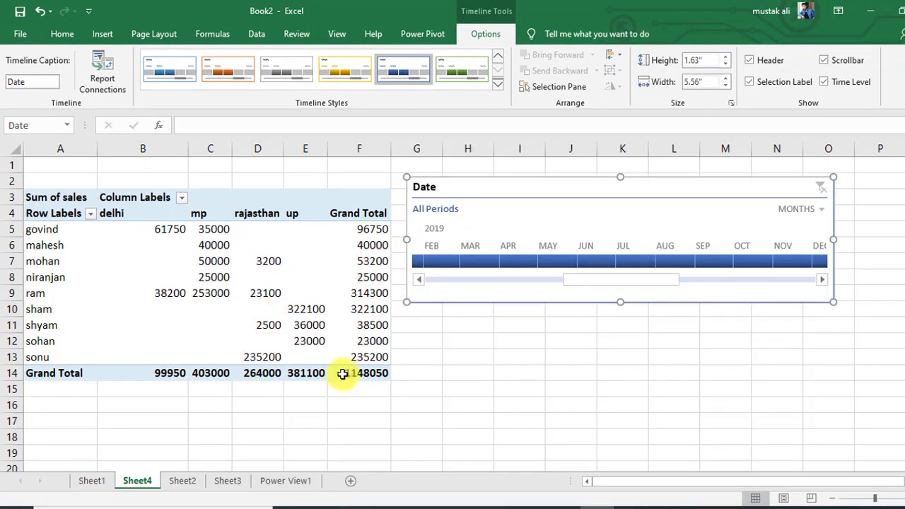
{"action": "left_click", "coordinate": [113, 81]}
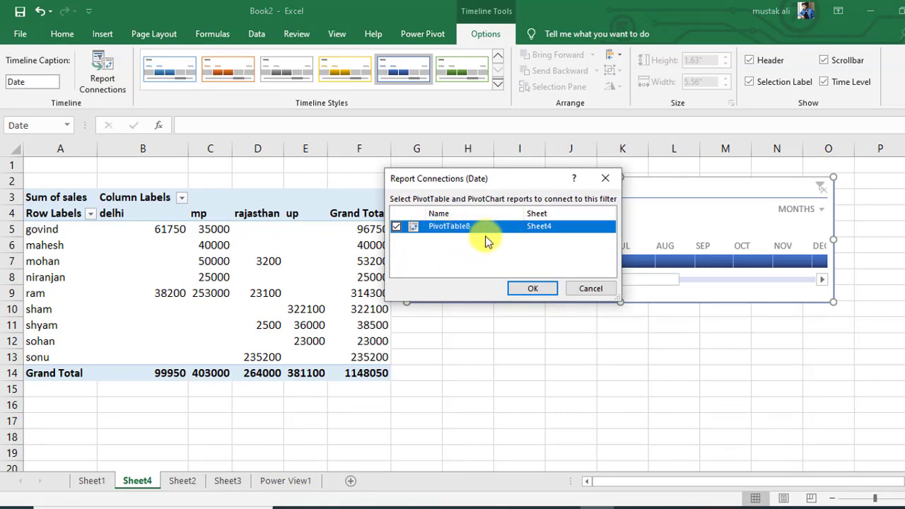
{"action": "left_click_drag", "start_coordinate": [620, 303], "coordinate": [658, 358]}
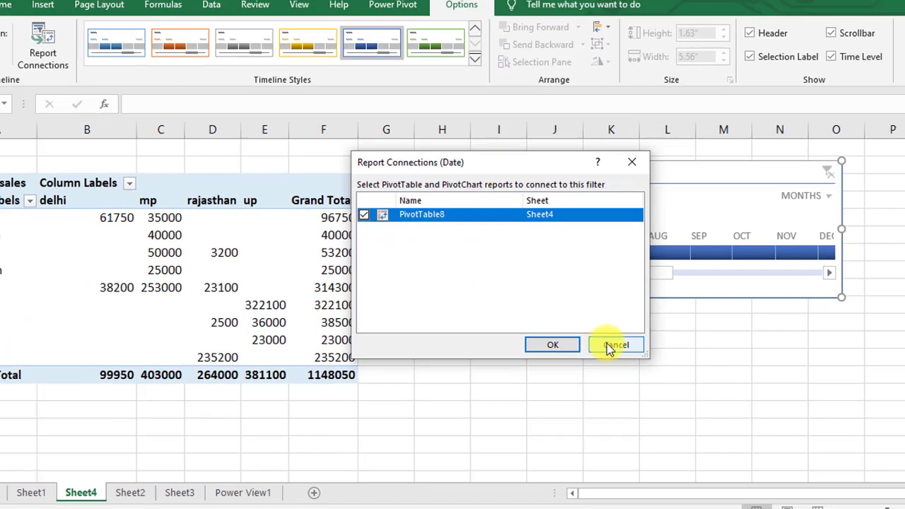
{"action": "left_click", "coordinate": [633, 416]}
{"action": "mouse_move", "coordinate": [621, 182]}
{"action": "left_mouse_down"}
{"action": "mouse_move", "coordinate": [499, 202]}
{"action": "mouse_move", "coordinate": [601, 187]}
{"action": "left_mouse_up"}
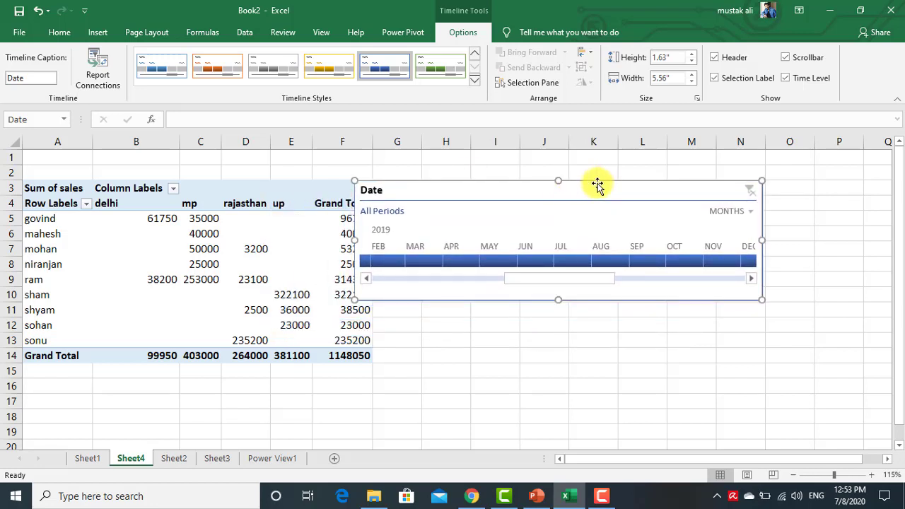
Delete the Date timeline and select the sales PivotTable.
{"action": "key", "text": "Delete"}
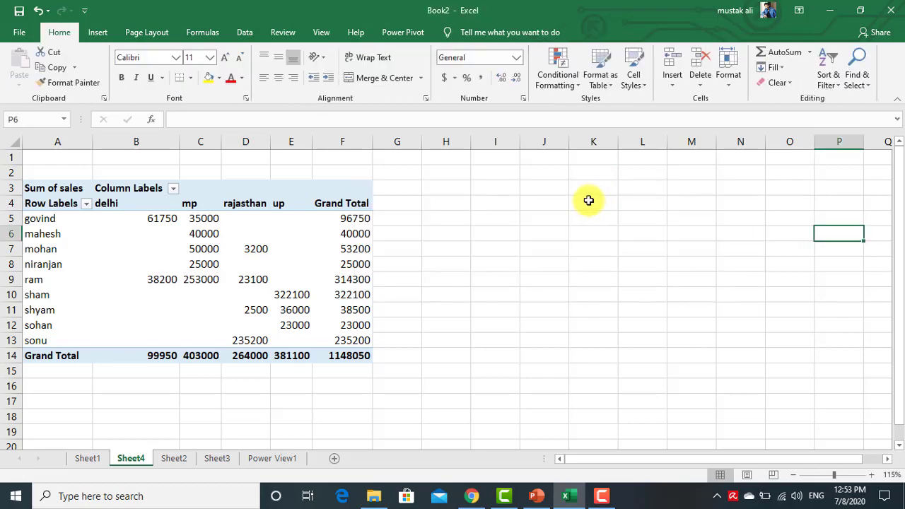
{"action": "left_click", "coordinate": [28, 182]}
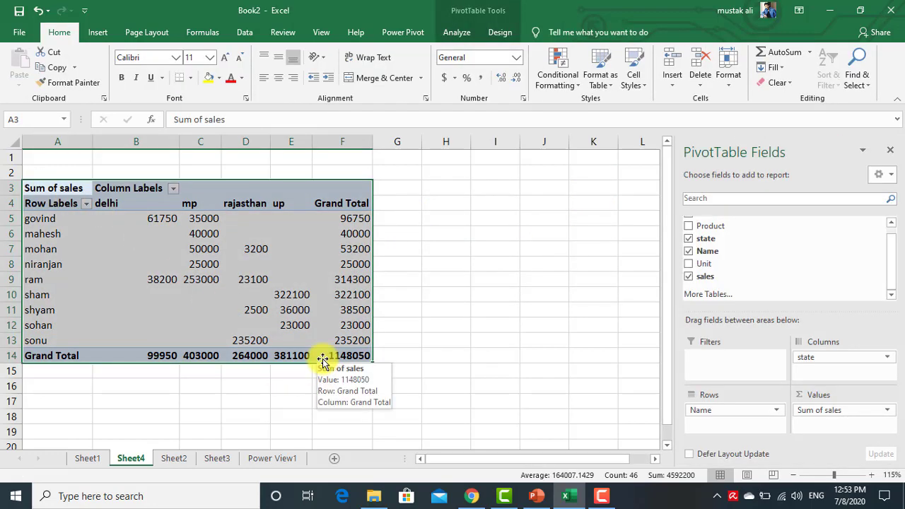
{"action": "left_click", "coordinate": [412, 34]}
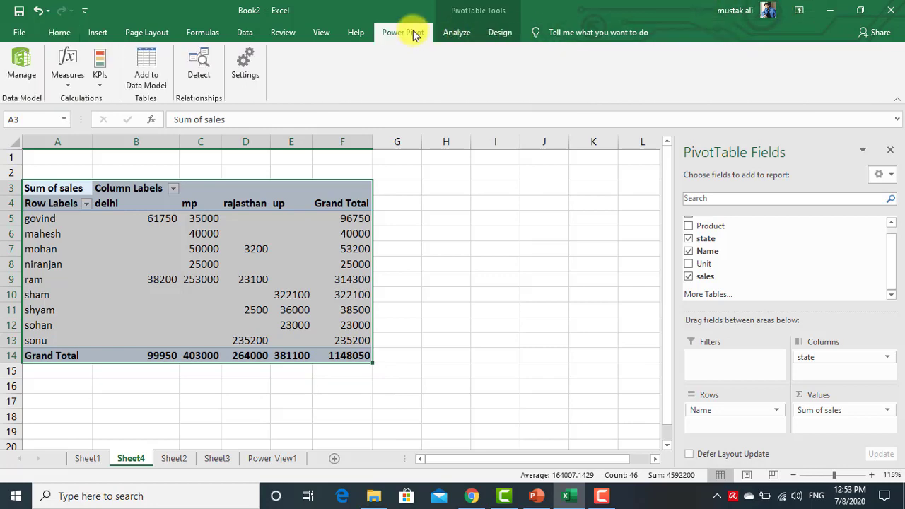
Try Clear All on the PivotTable from Analyze > Clear, then browse the Home and Insert ribbons.
{"action": "left_click", "coordinate": [462, 33]}
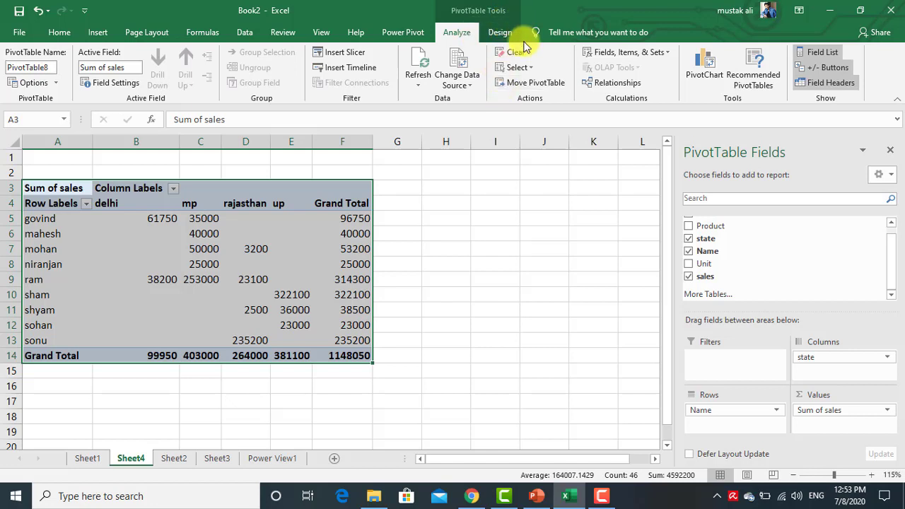
{"action": "left_click", "coordinate": [523, 54]}
{"action": "left_click", "coordinate": [529, 69]}
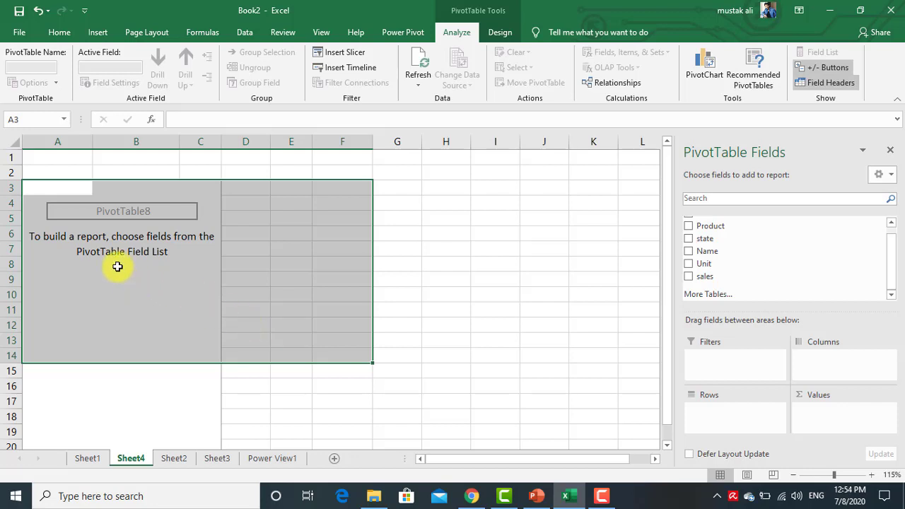
{"action": "left_click", "coordinate": [63, 41]}
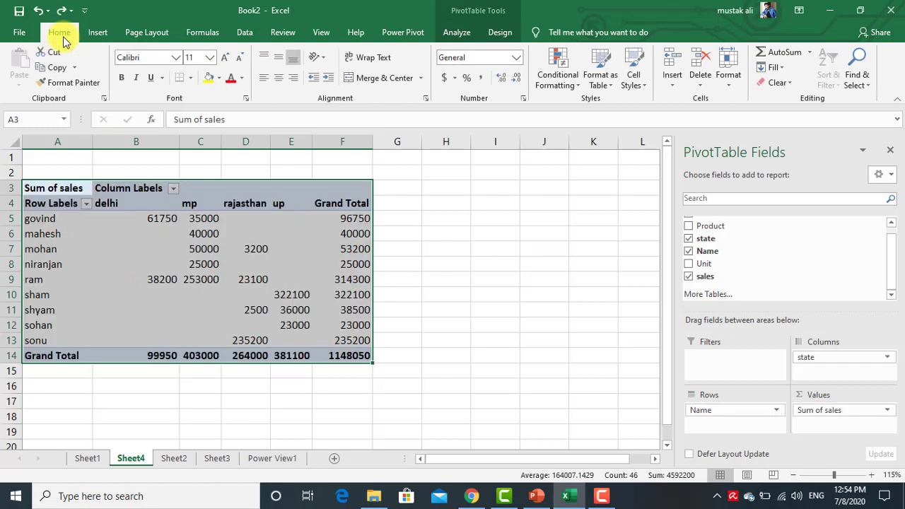
{"action": "left_click", "coordinate": [99, 35]}
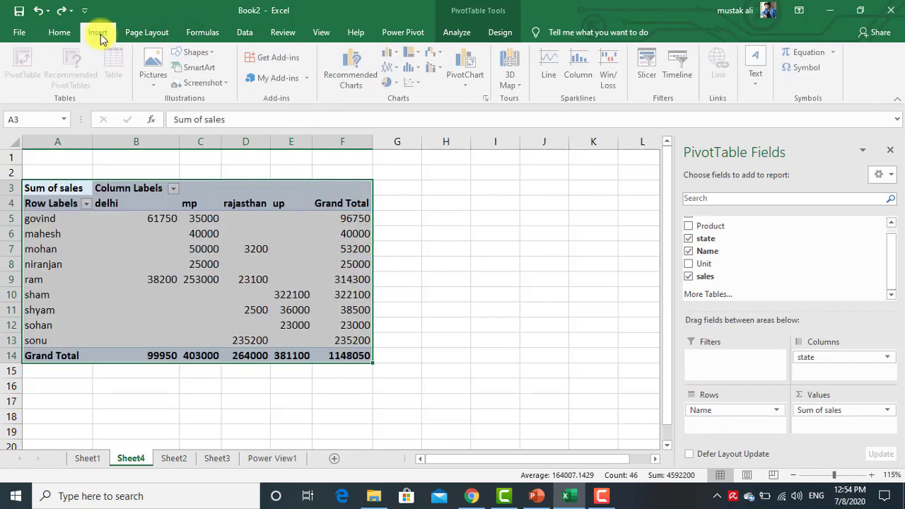